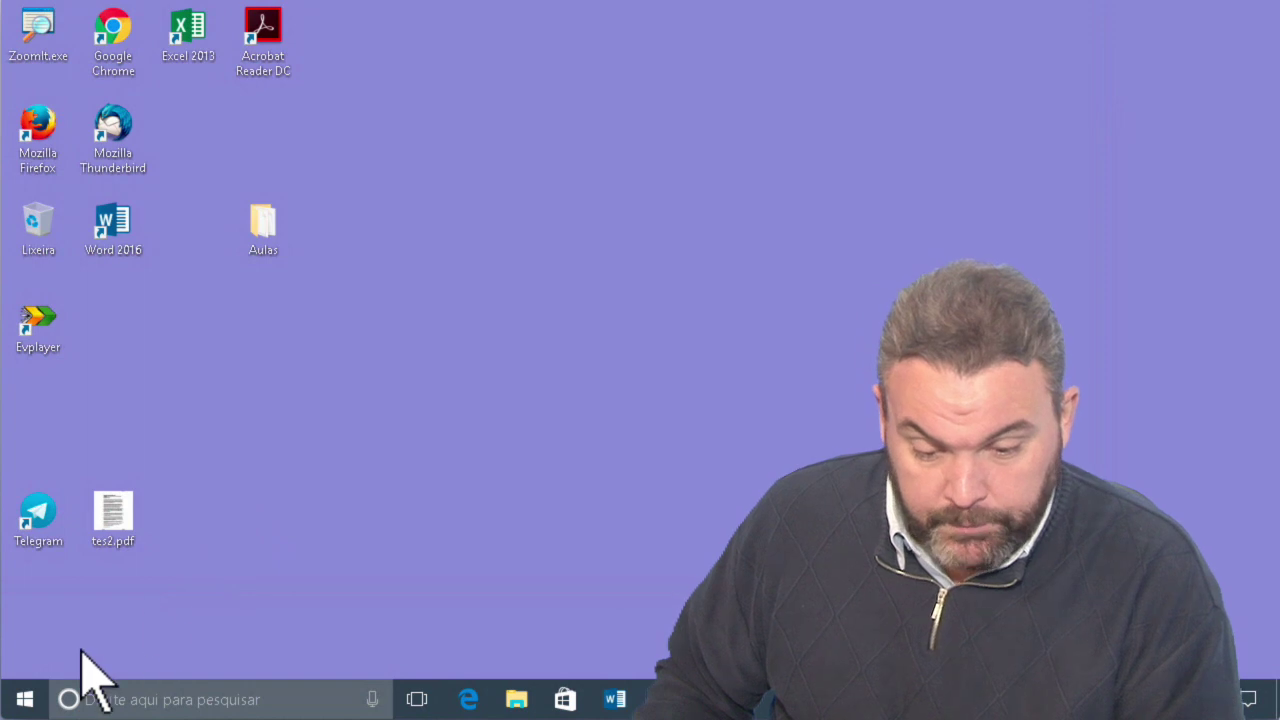
# Step: Open Windows Settings (Configurações), and start ZoomIt with its existing options accepted
pyautogui.click(25, 699)
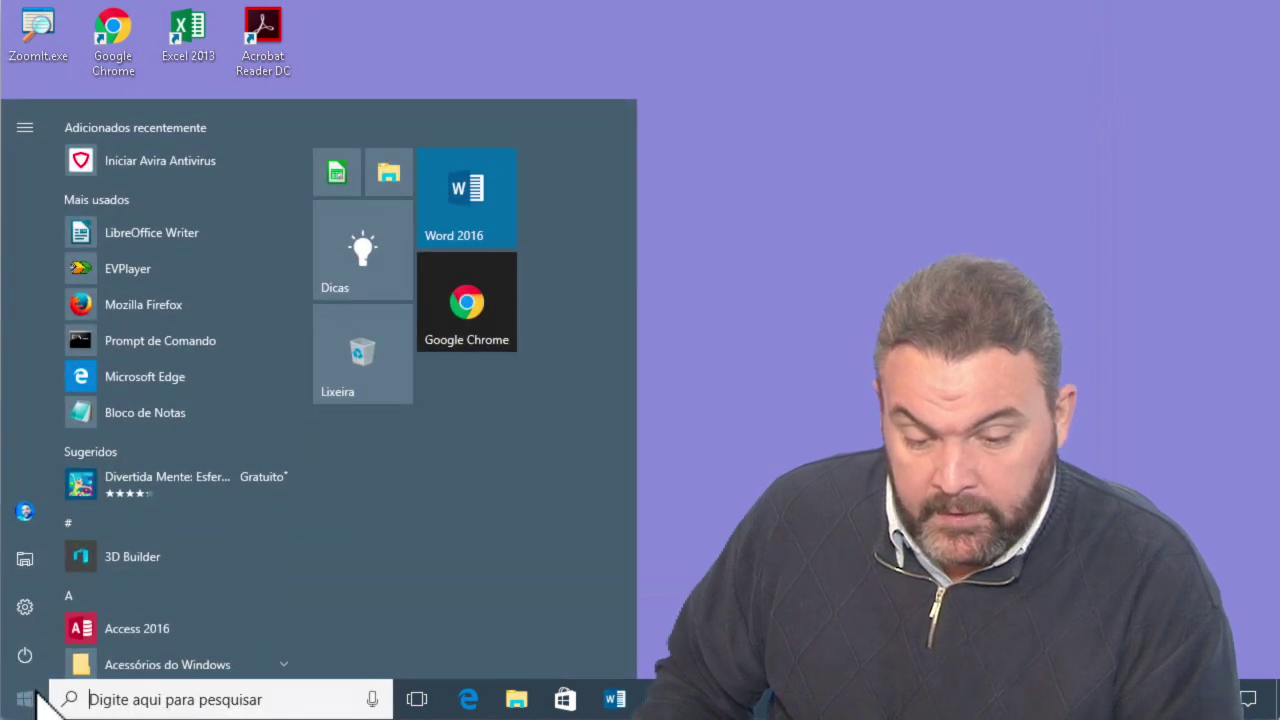
pyautogui.click(27, 607)
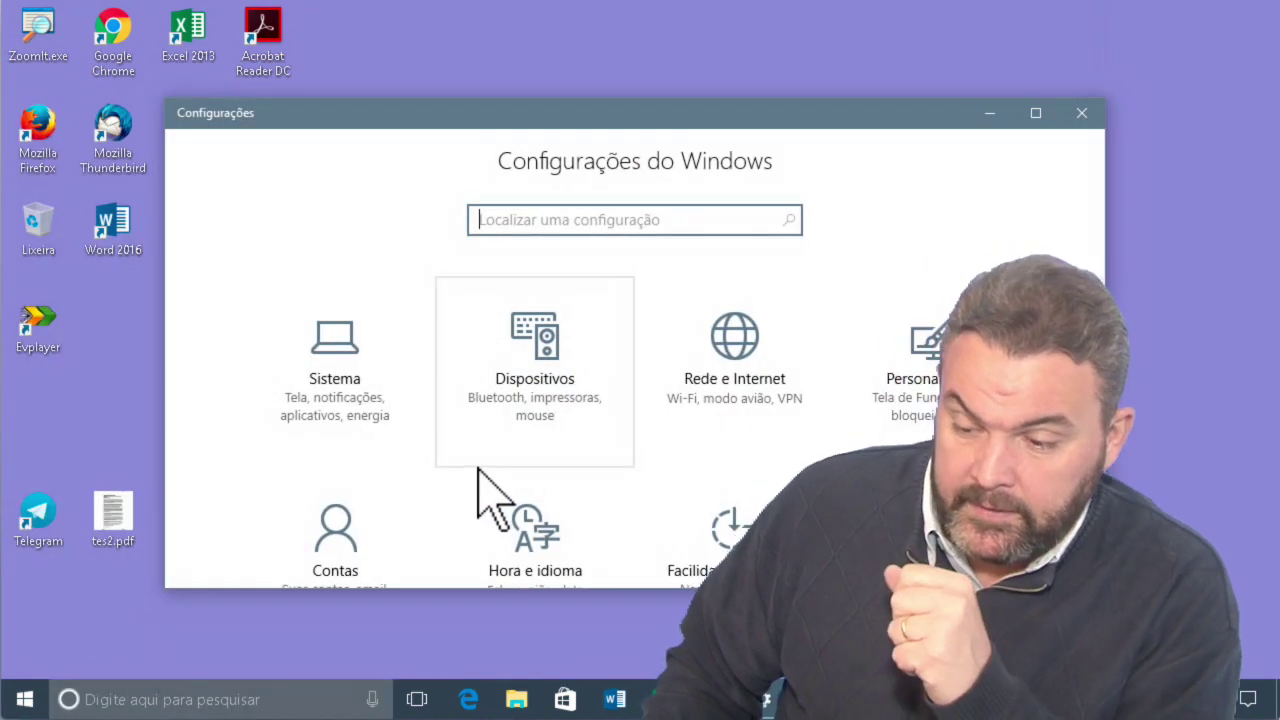
pyautogui.doubleClick(36, 32)
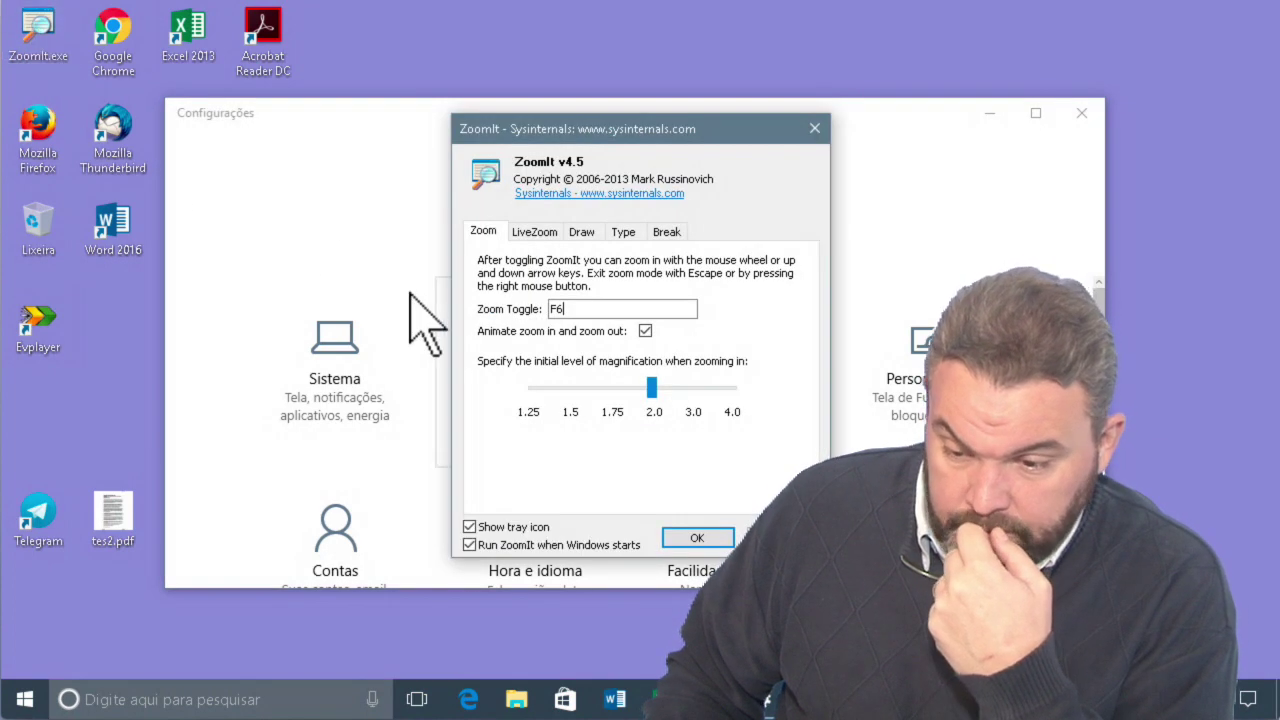
pyautogui.click(697, 540)
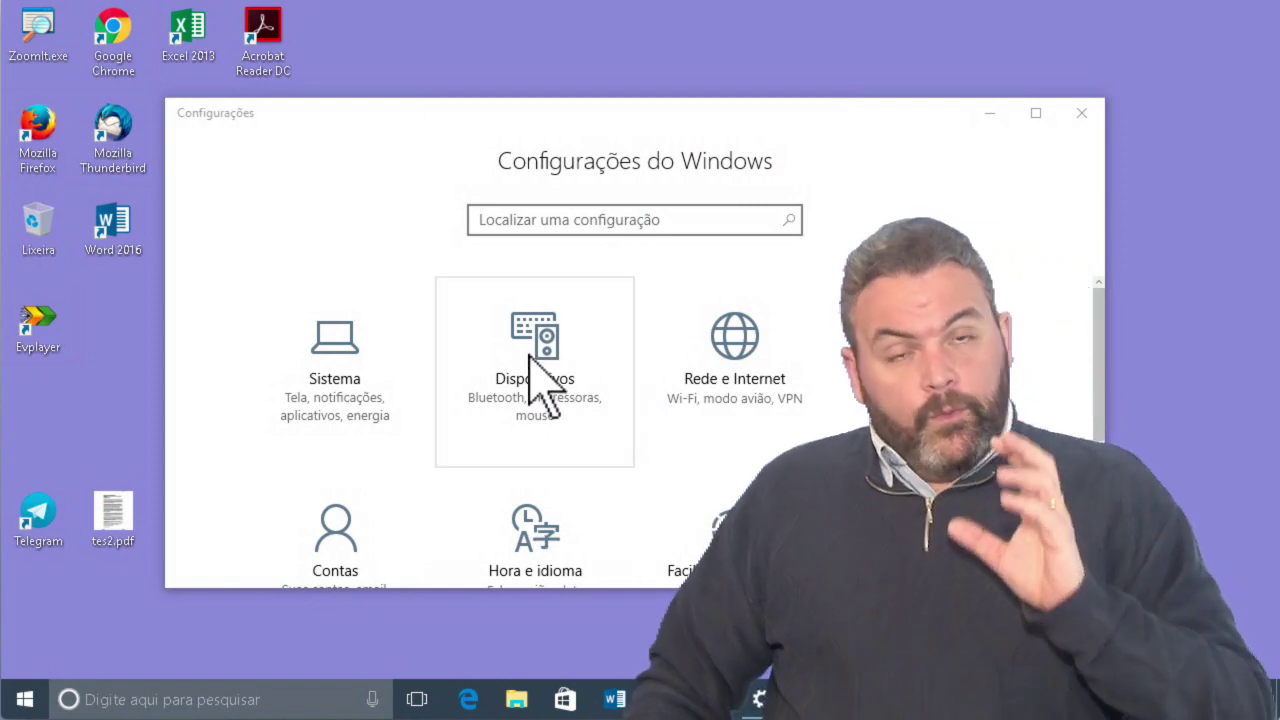
# Step: Move the Settings window toward the screen's upper-left corner and look through its categories from Sistema to Atualização e segurança
pyautogui.moveTo(680, 123); pyautogui.dragTo(528, 52)
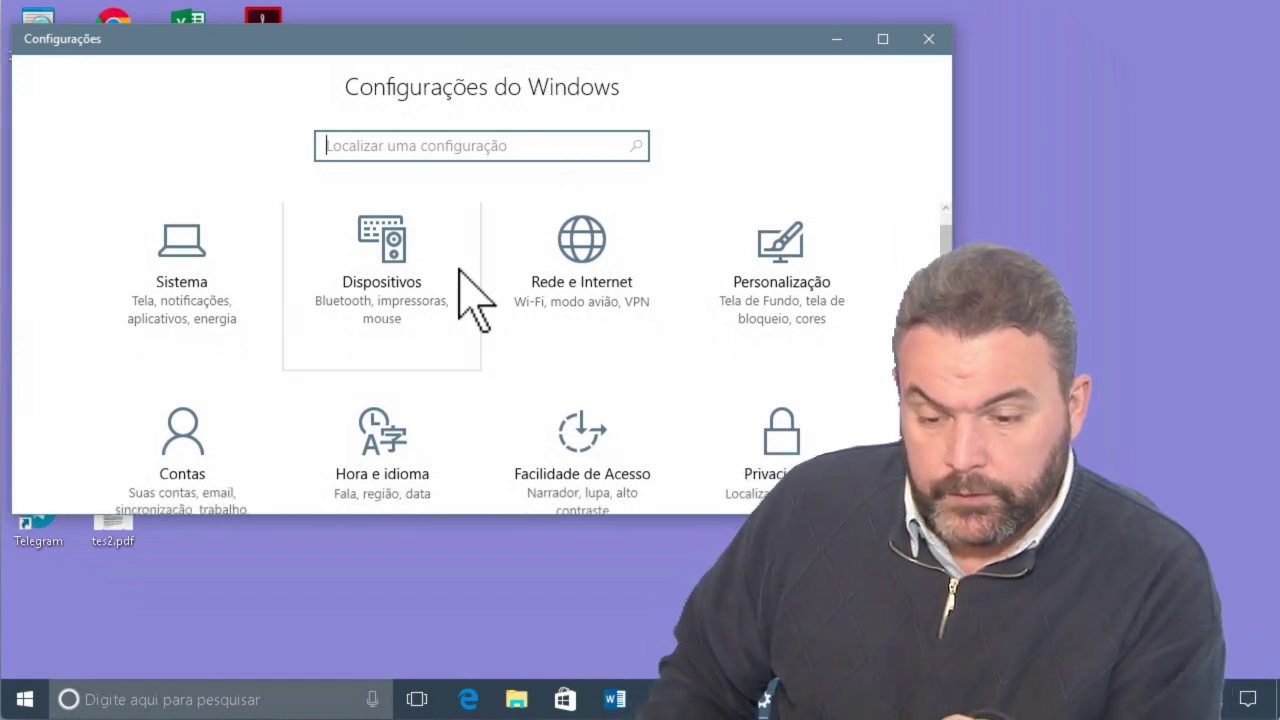
pyautogui.scroll(-2, 471, 290)
pyautogui.scroll(3, 468, 292)
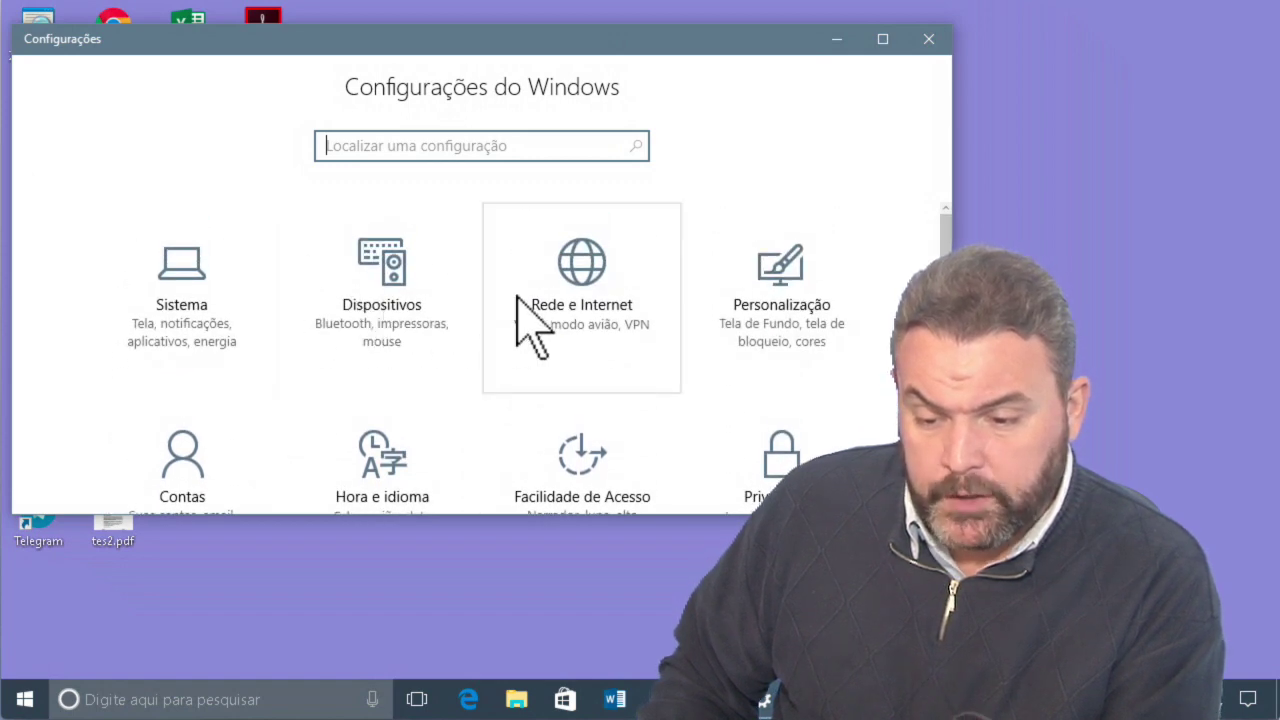
pyautogui.scroll(-2, 520, 320)
pyautogui.scroll(-1, 518, 296)
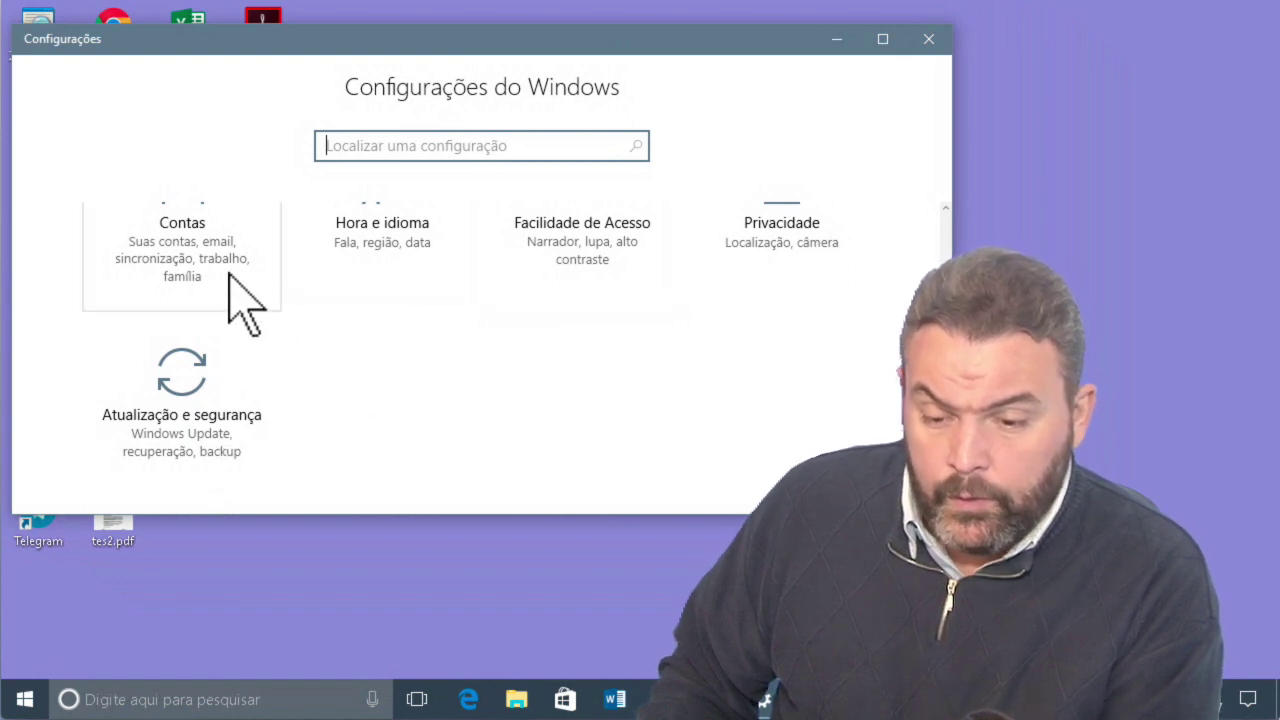
pyautogui.scroll(2, 440, 303)
pyautogui.scroll(2, 455, 330)
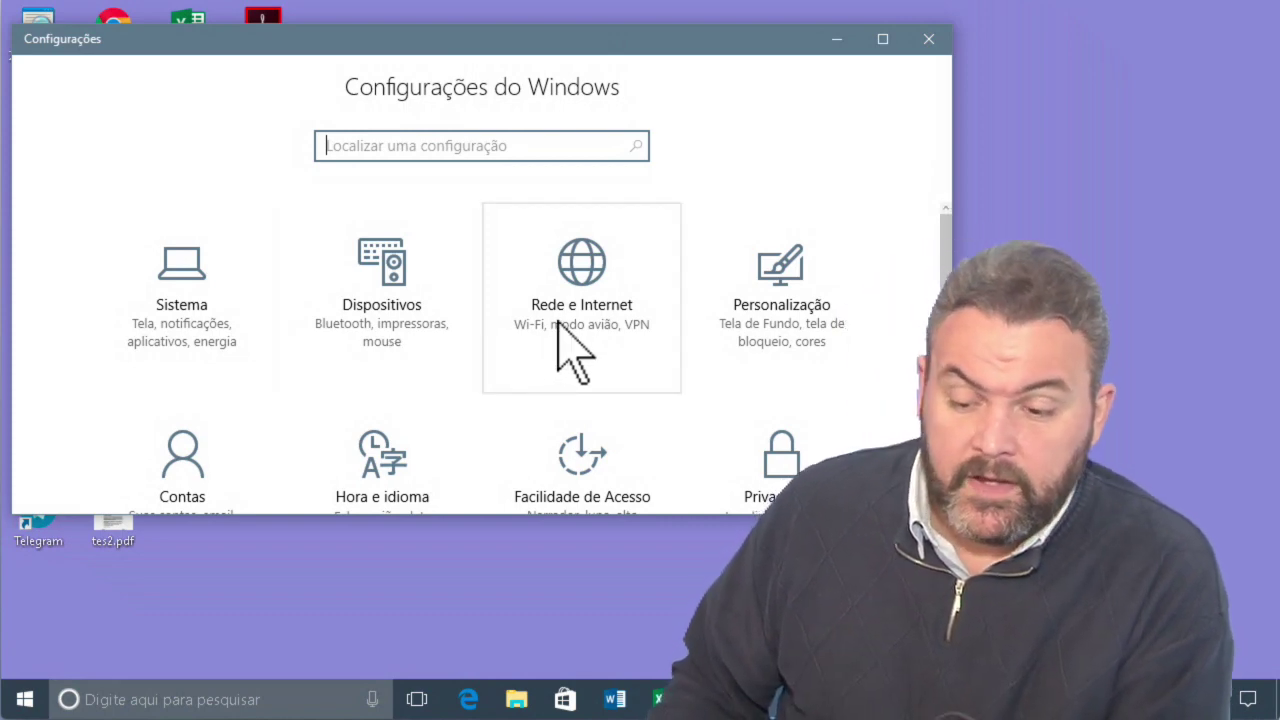
pyautogui.scroll(-3, 575, 350)
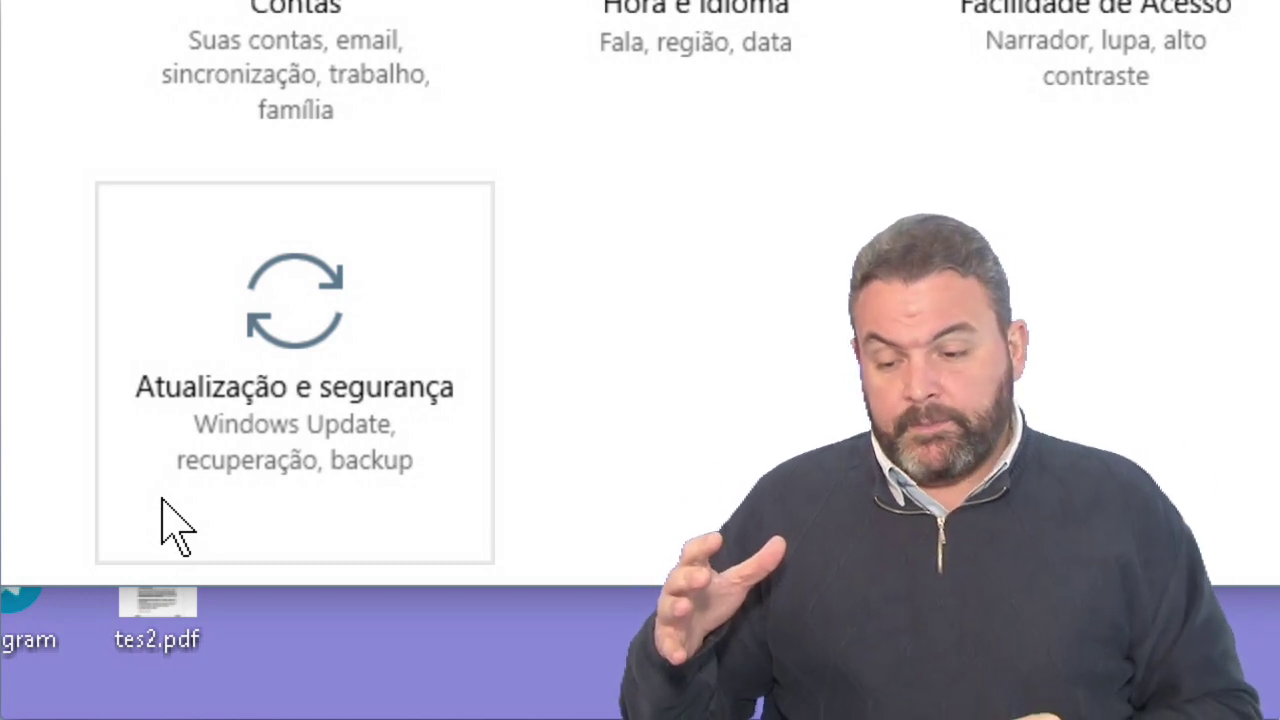
pyautogui.click(170, 525)
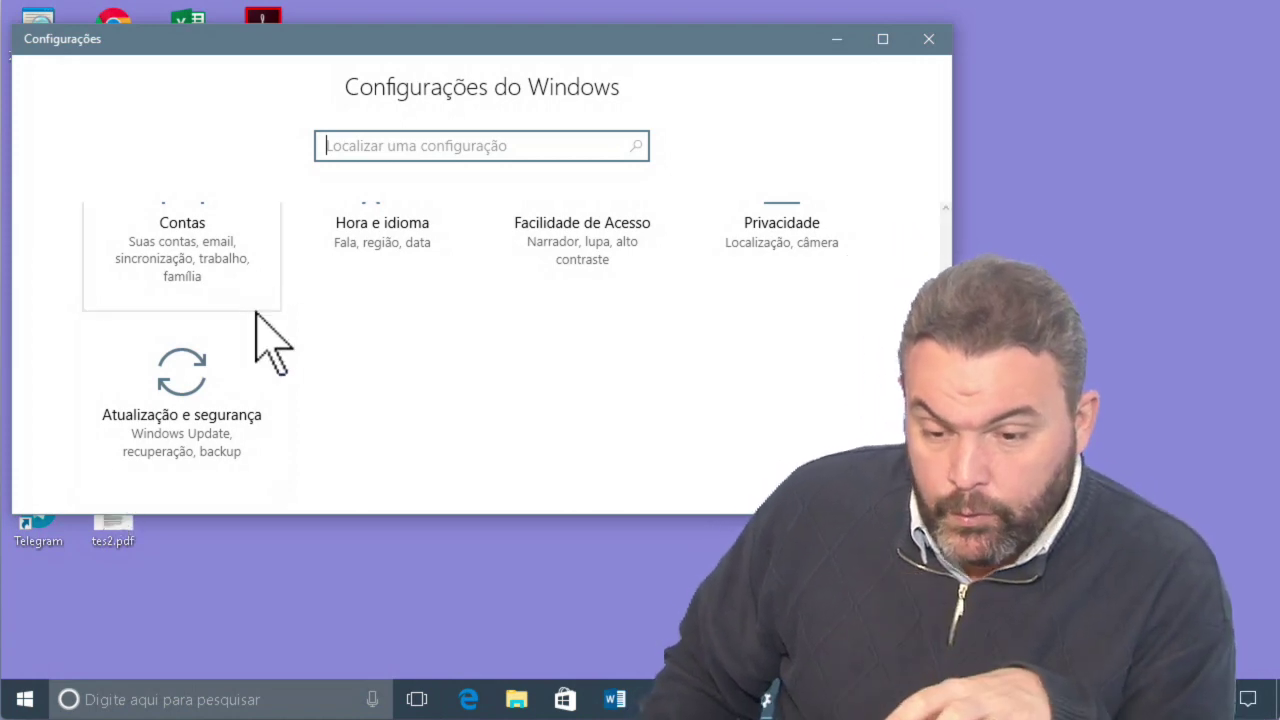
pyautogui.scroll(2, 255, 314)
pyautogui.scroll(2, 256, 313)
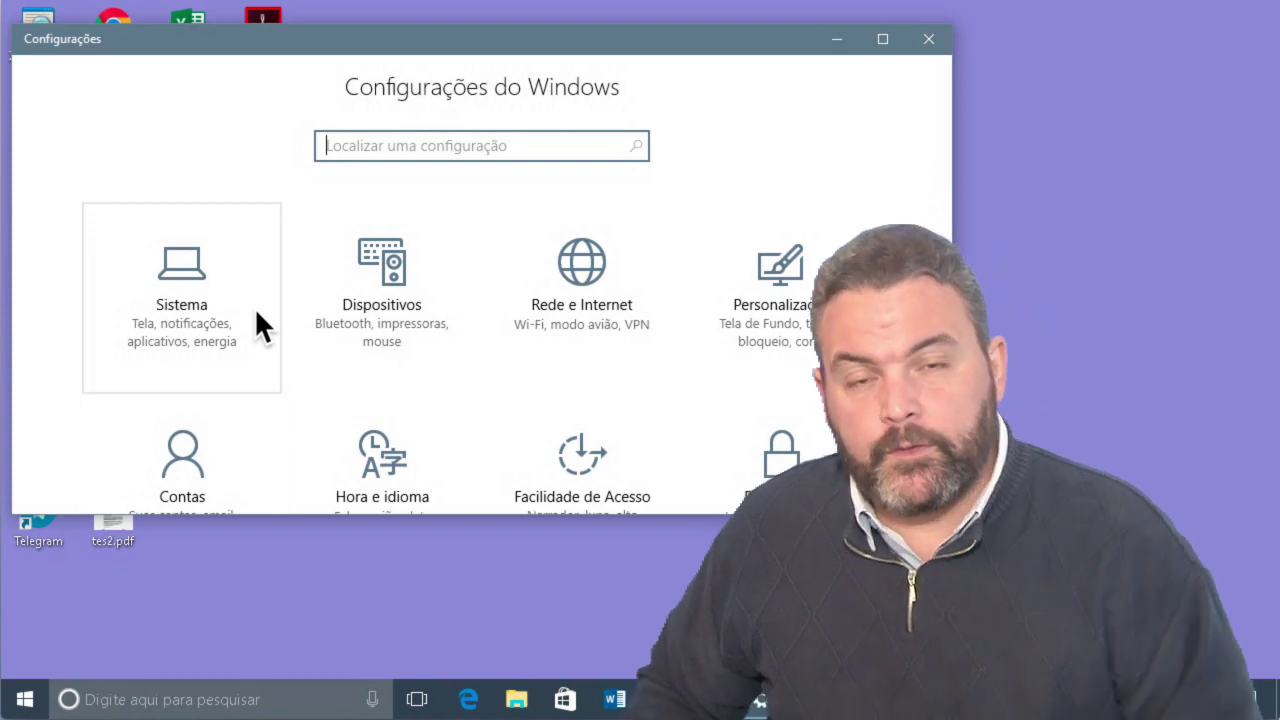
# Step: Search Windows for "Painel", open Painel de Controle, and move its window so the Settings header behind it is uncovered
pyautogui.click(143, 682)
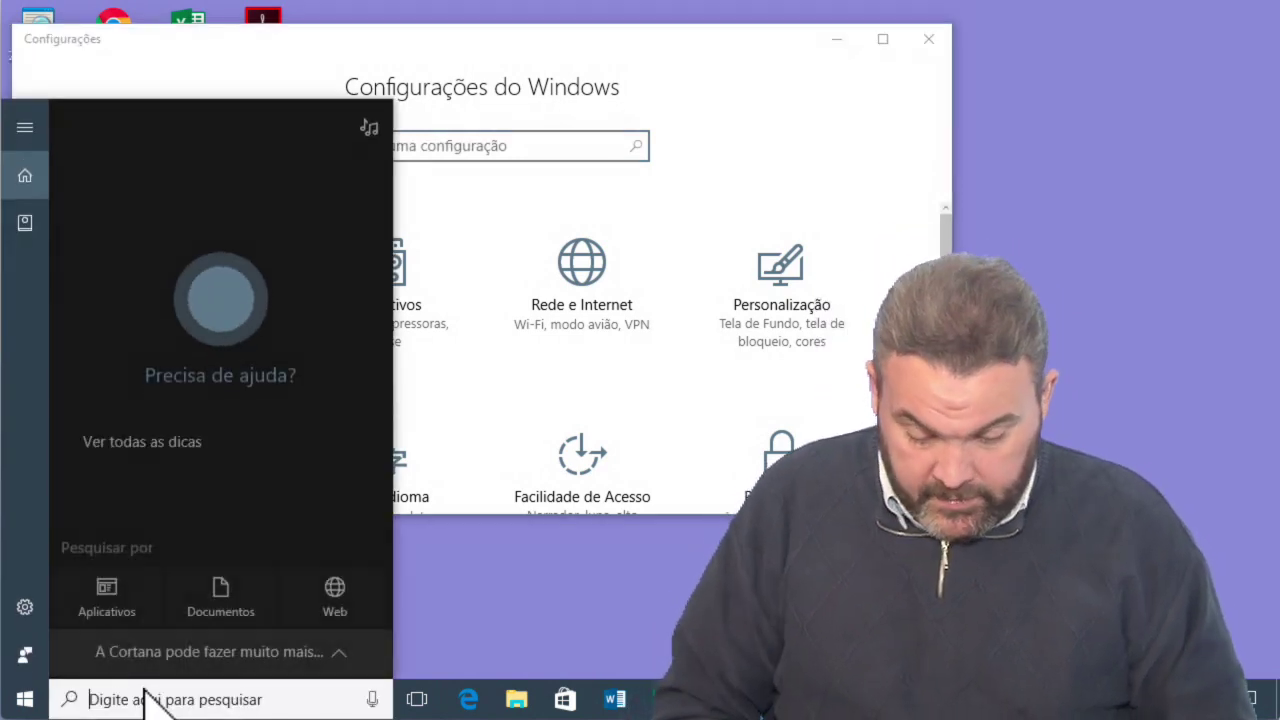
pyautogui.write('Painel')
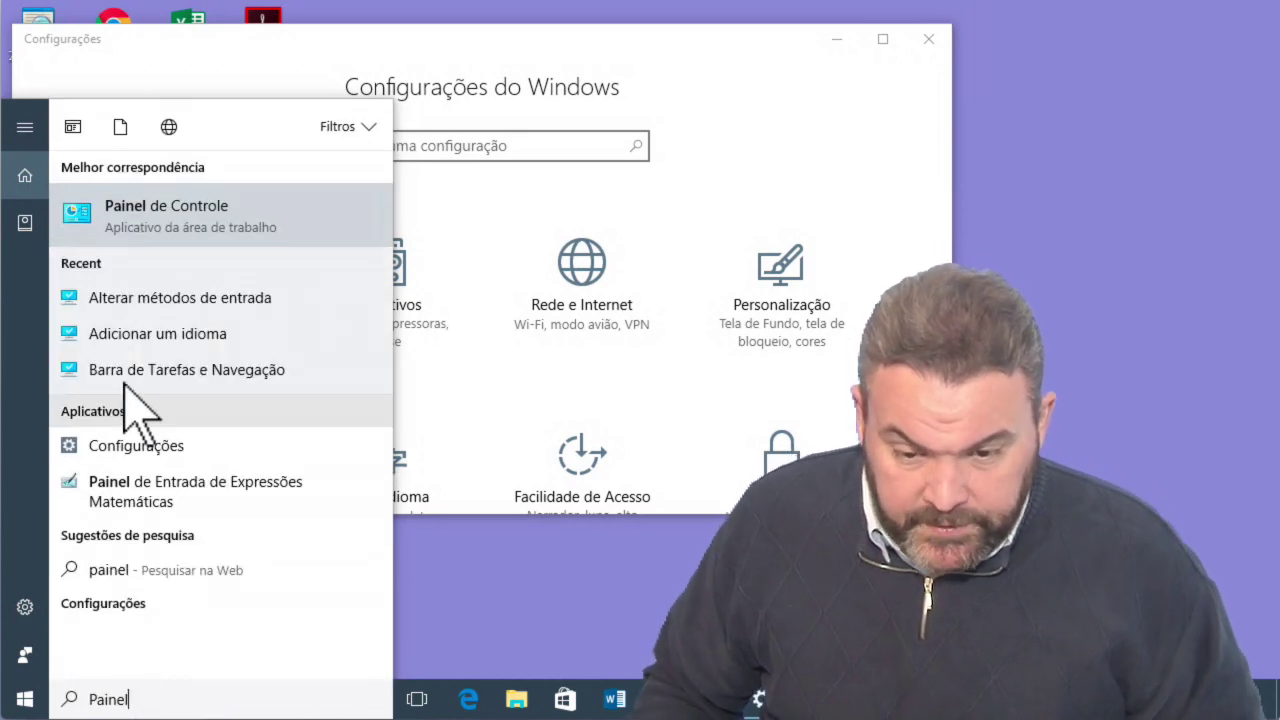
pyautogui.click(151, 215)
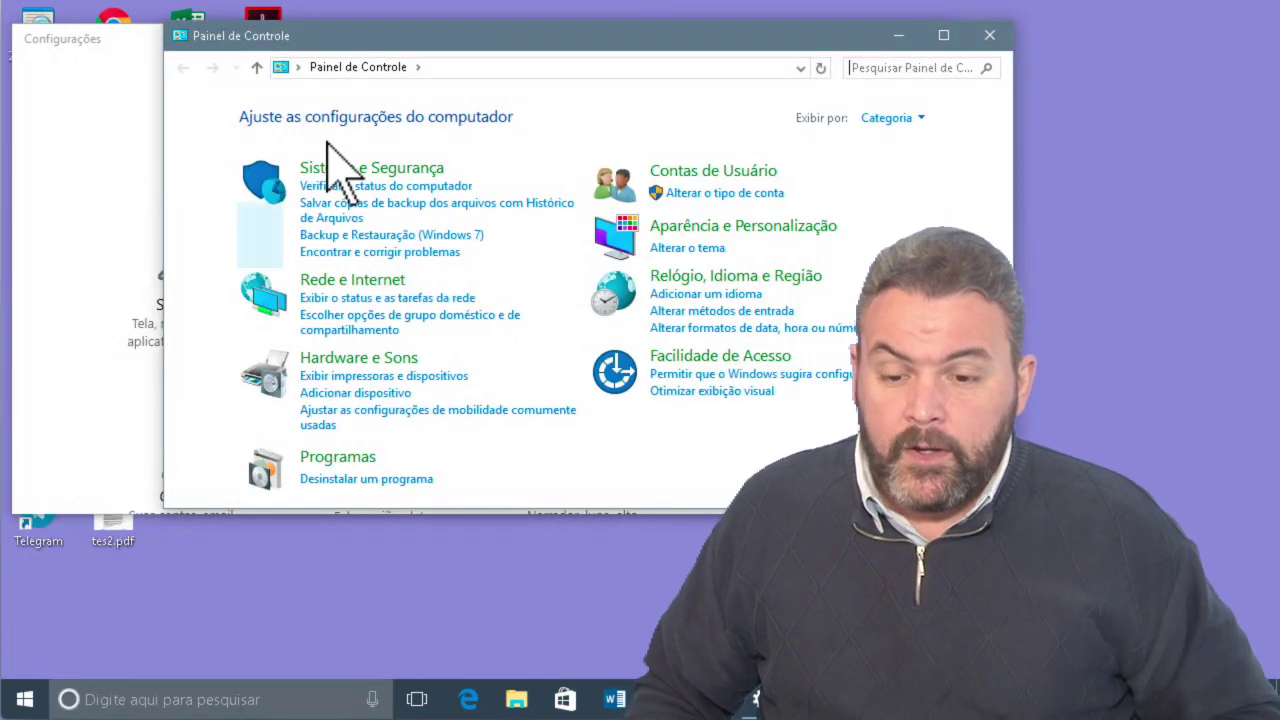
pyautogui.moveTo(414, 37); pyautogui.dragTo(462, 169)
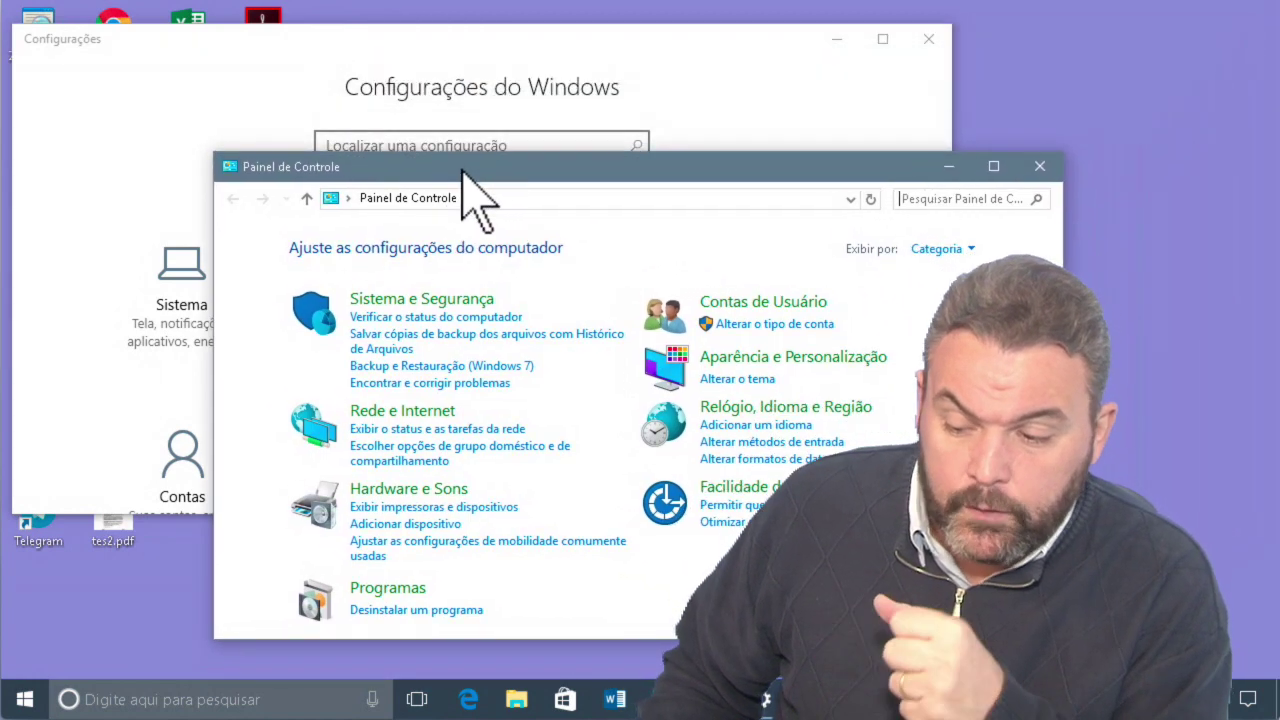
# Step: View the adapter options from the Ethernet page of Rede e Internet in Settings, and close the Conexões de Rede window
pyautogui.click(402, 40)
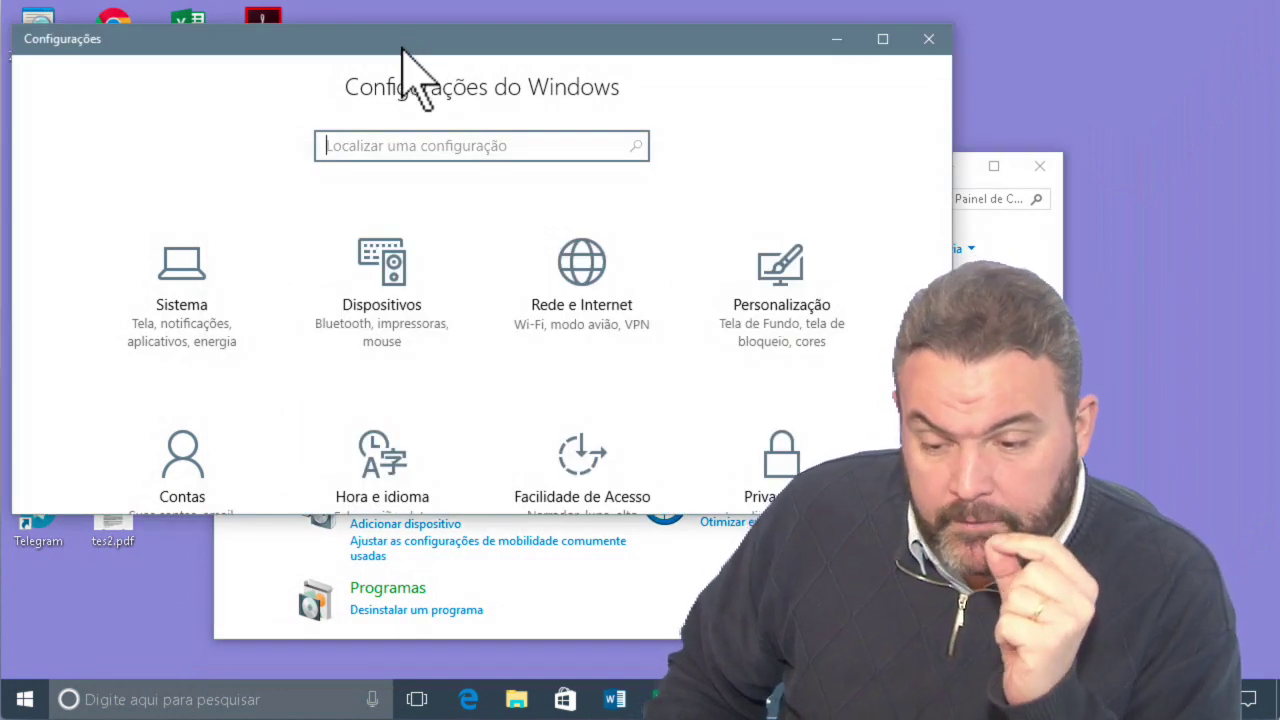
pyautogui.click(576, 254)
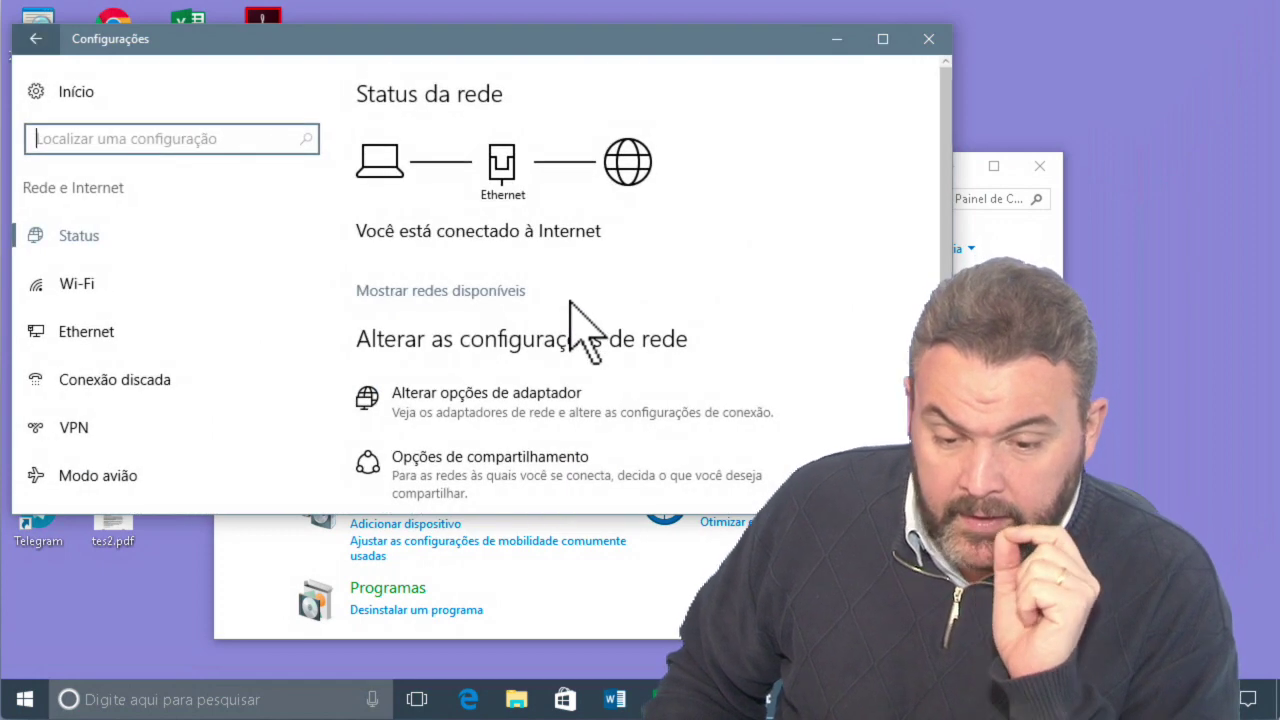
pyautogui.click(123, 332)
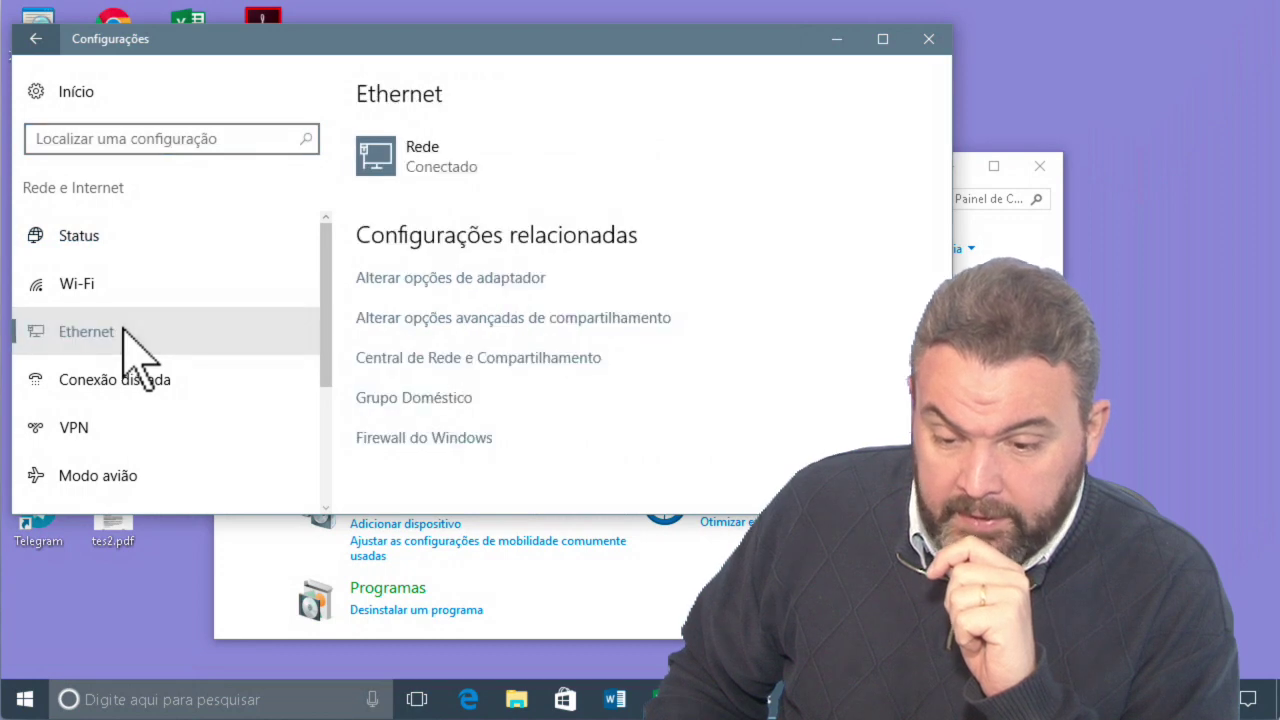
pyautogui.click(472, 281)
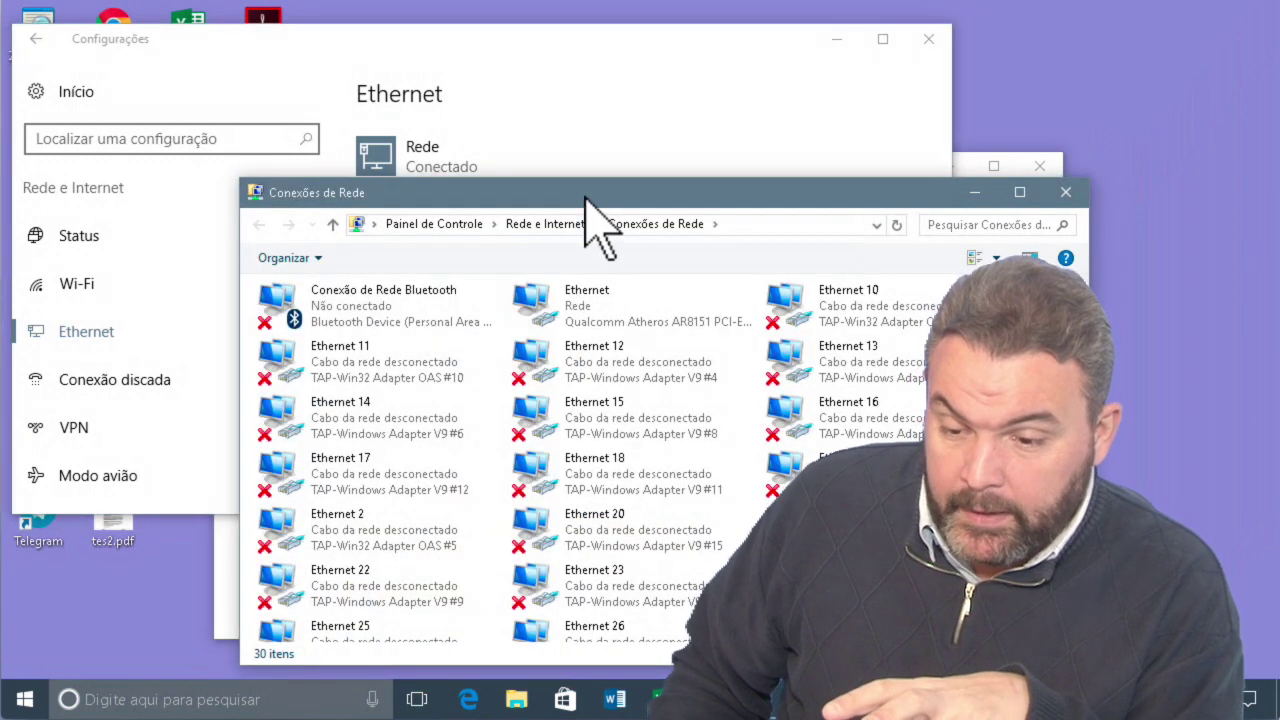
pyautogui.moveTo(585, 197); pyautogui.dragTo(430, 103)
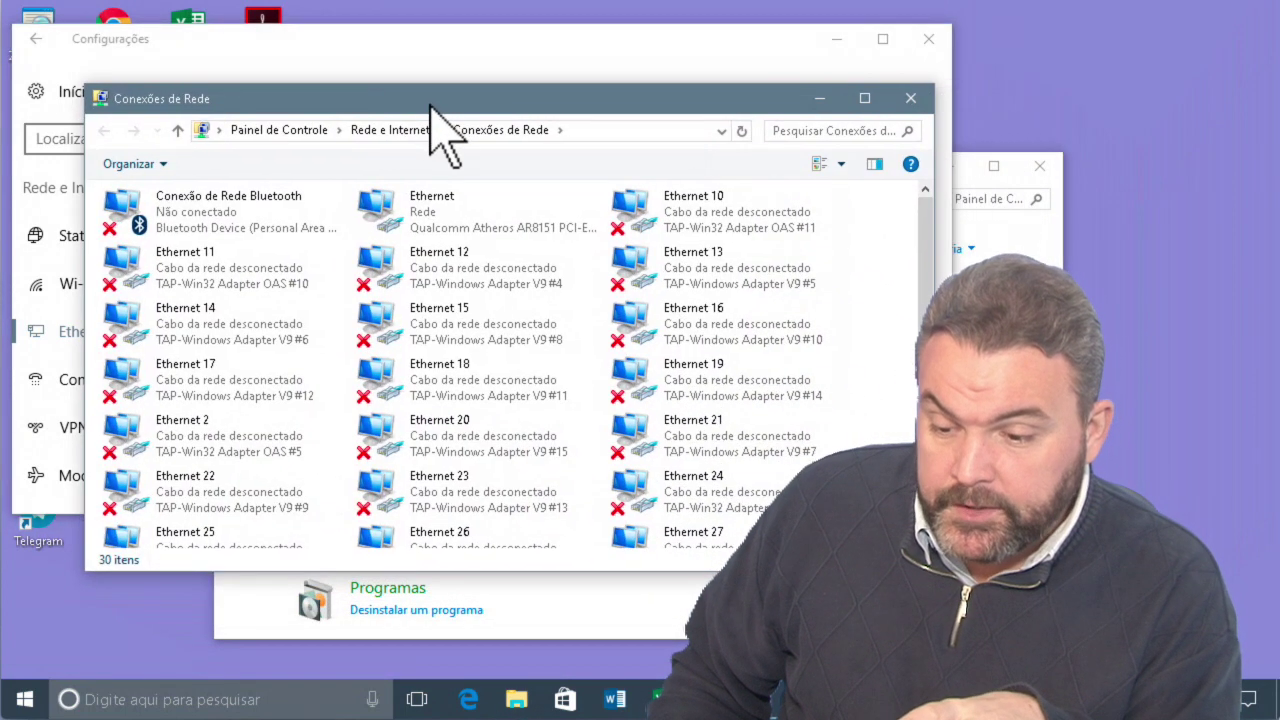
pyautogui.click(911, 98)
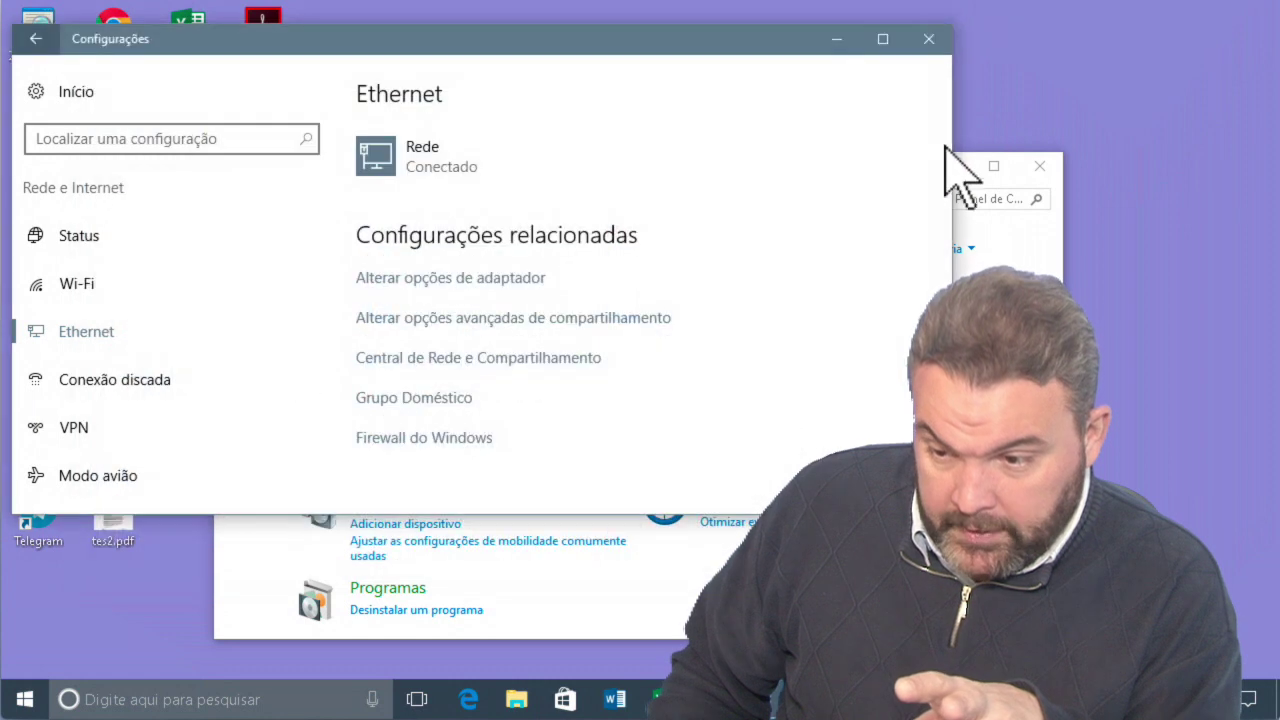
# Step: In Painel de Controle, view the network computers and devices under Rede e Internet, and return to the Rede e Internet category
pyautogui.click(1022, 238)
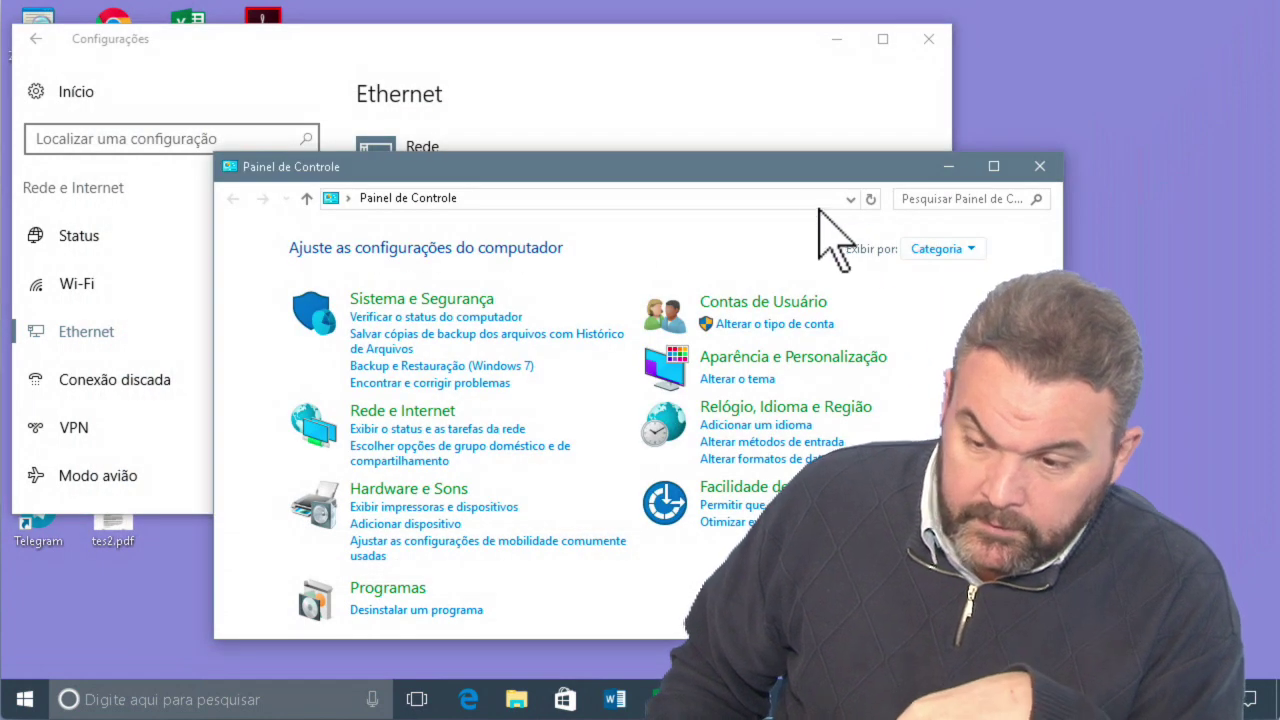
pyautogui.moveTo(757, 174); pyautogui.dragTo(720, 140)
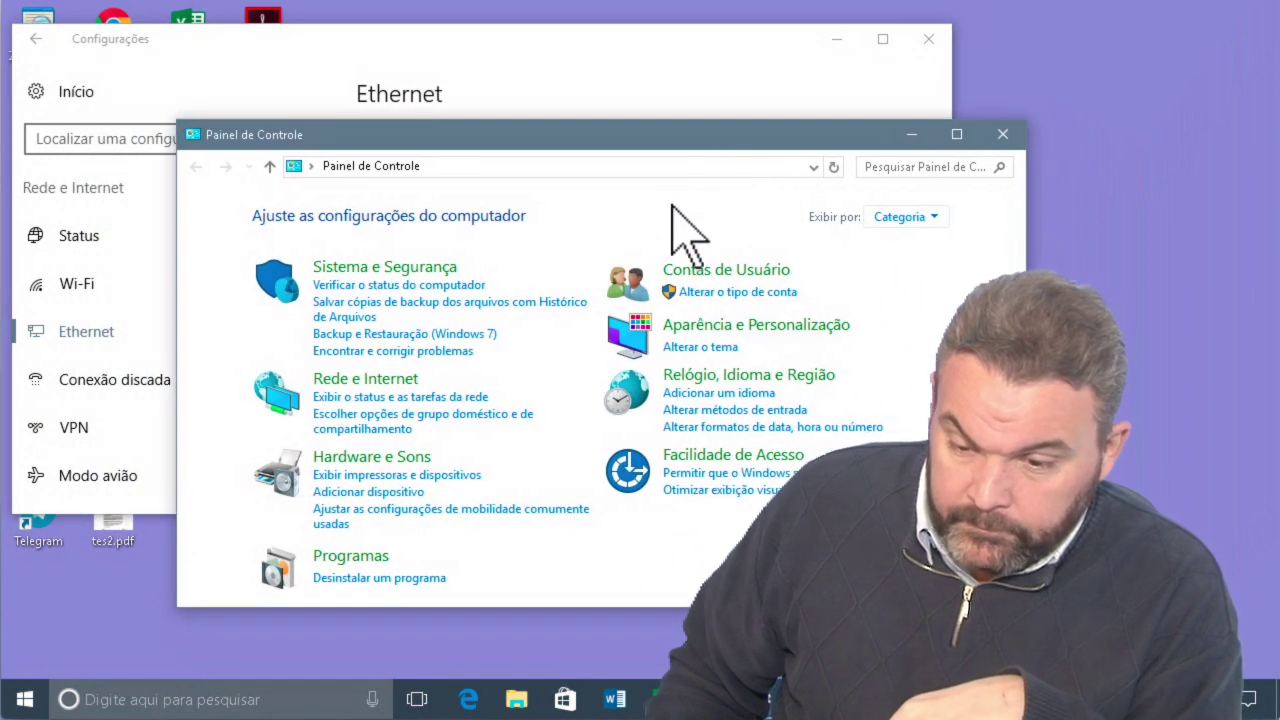
pyautogui.click(407, 382)
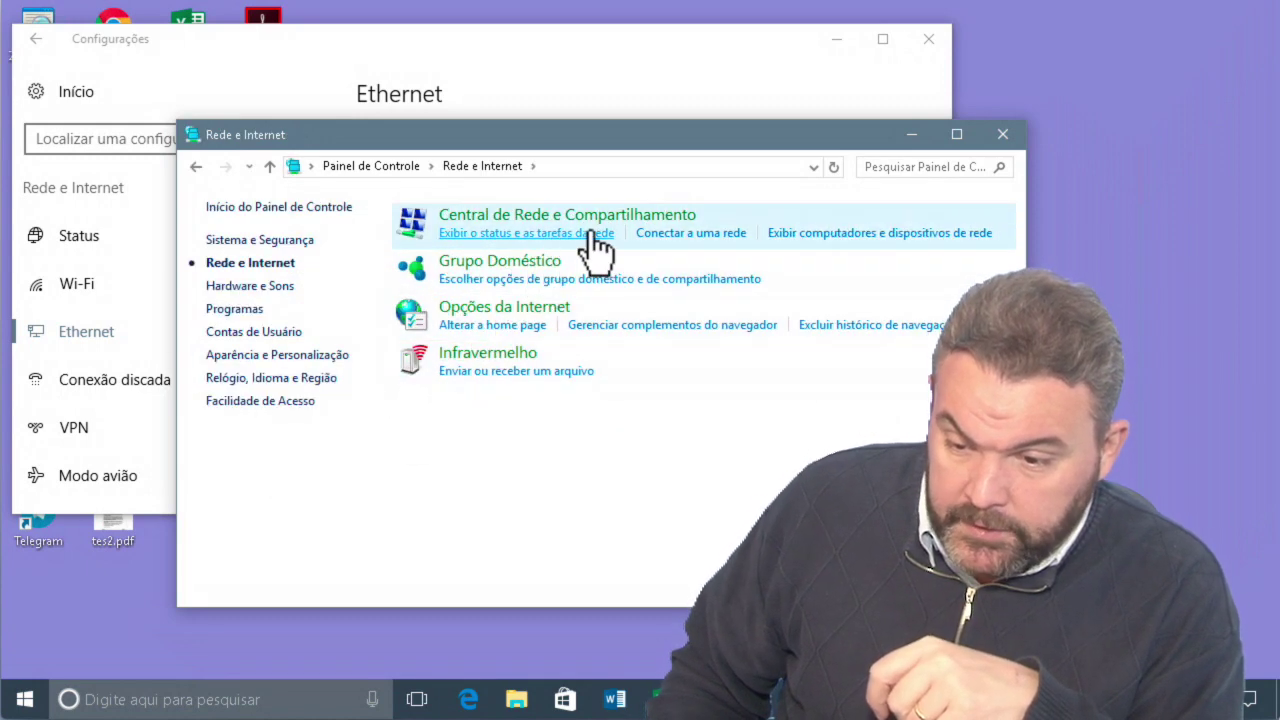
pyautogui.click(822, 232)
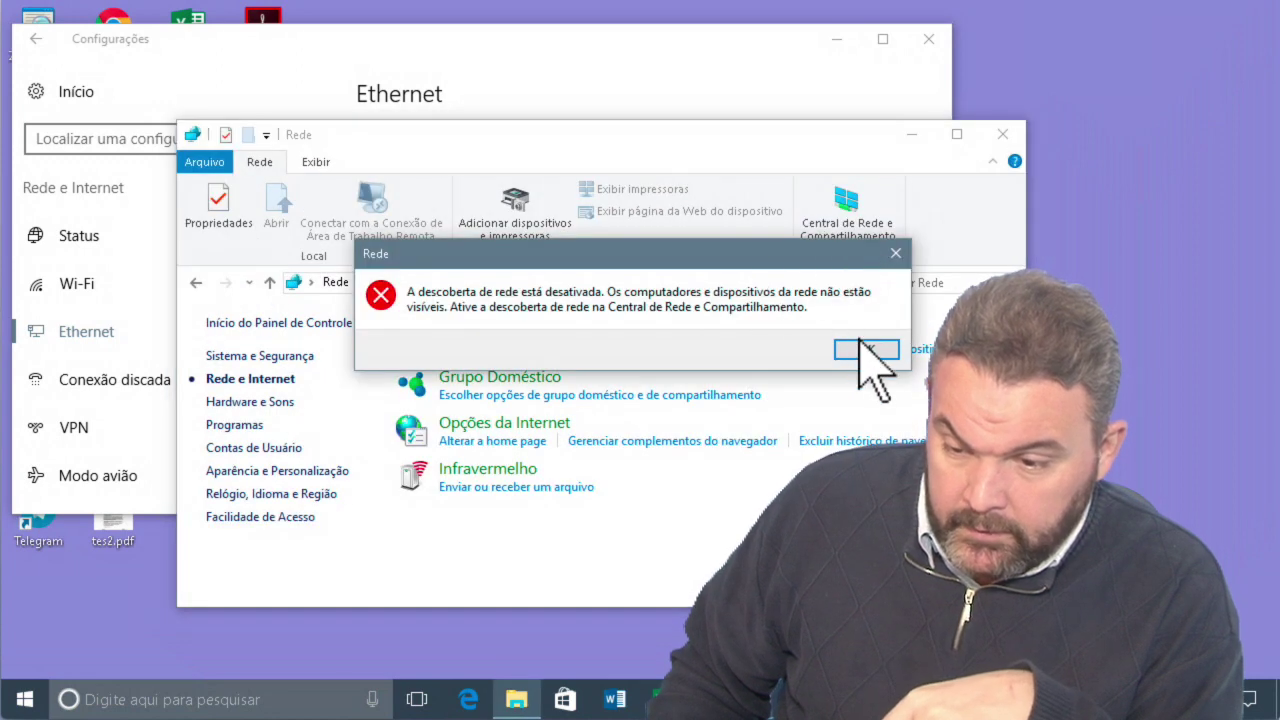
pyautogui.click(860, 349)
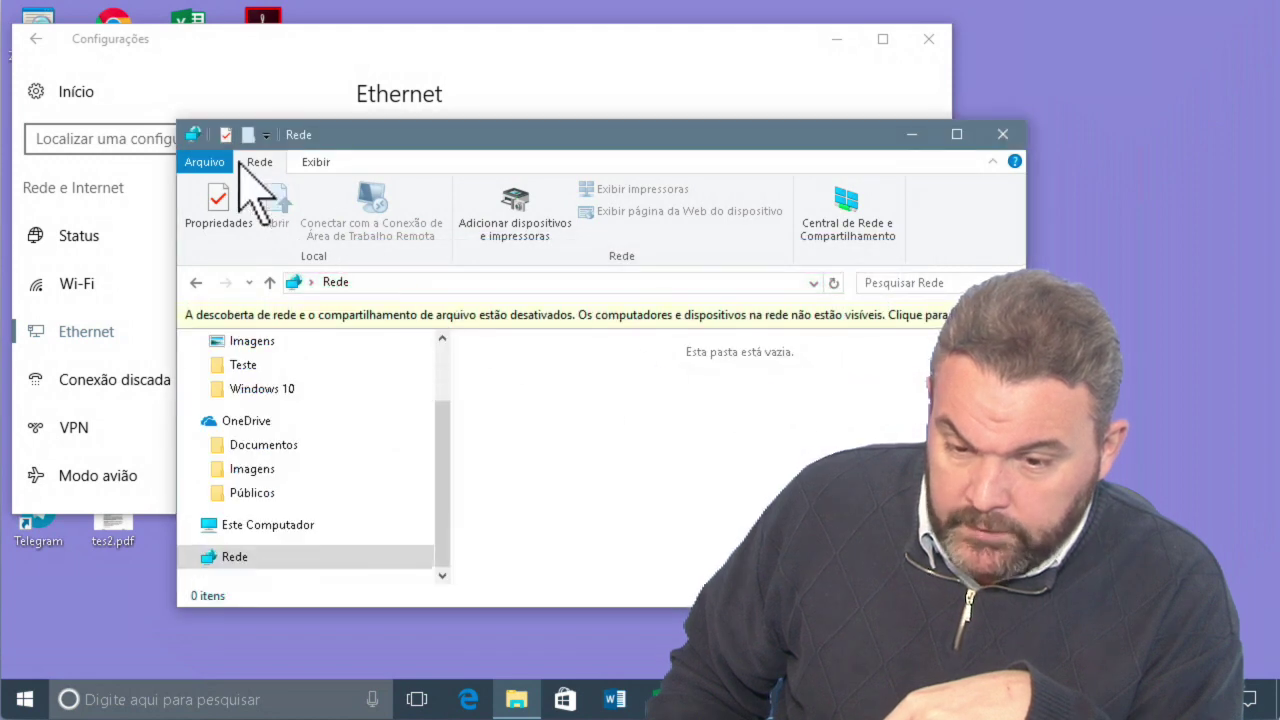
pyautogui.click(197, 282)
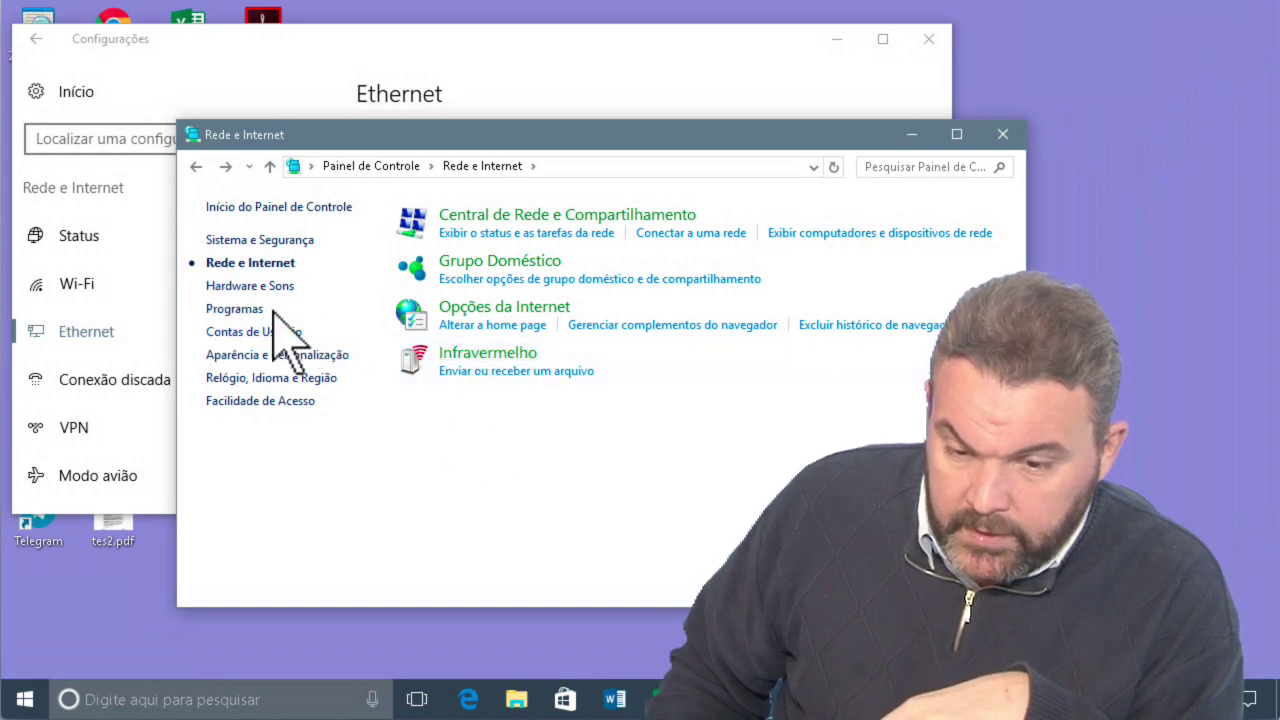
# Step: View the adapter settings from Central de Rede e Compartilhamento, and close the Conexões de Rede window
pyautogui.click(500, 238)
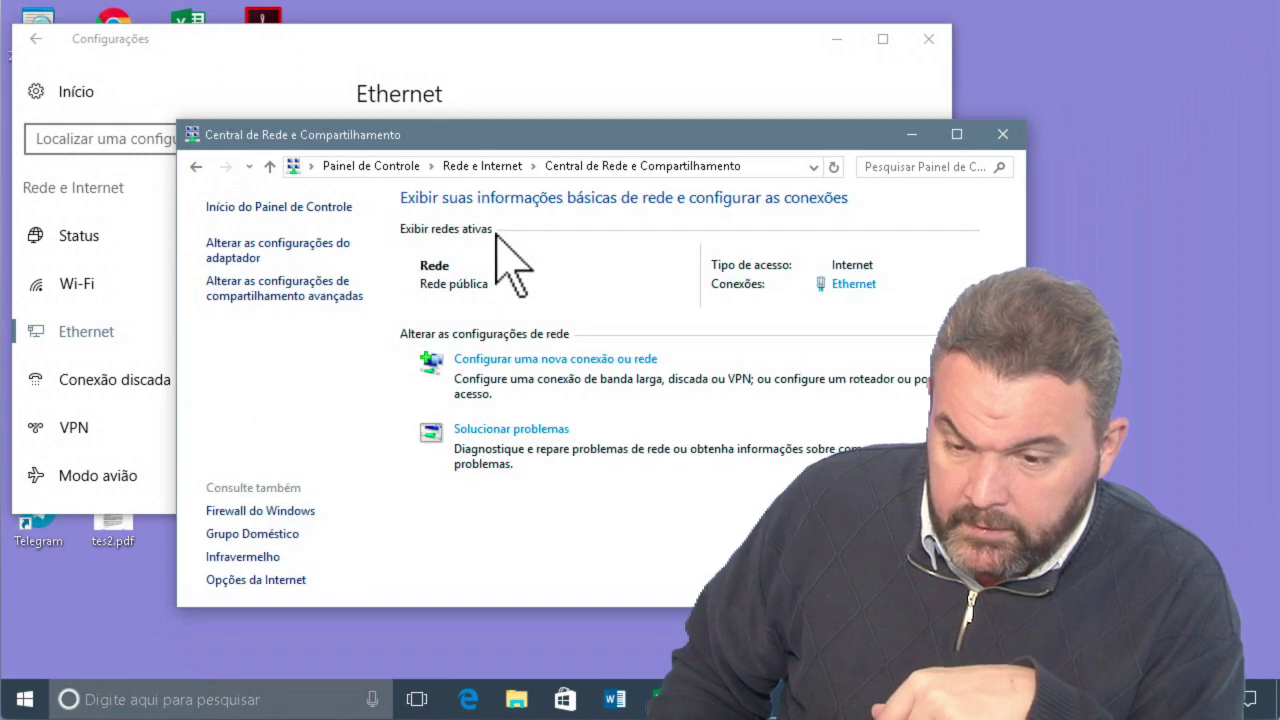
pyautogui.click(333, 248)
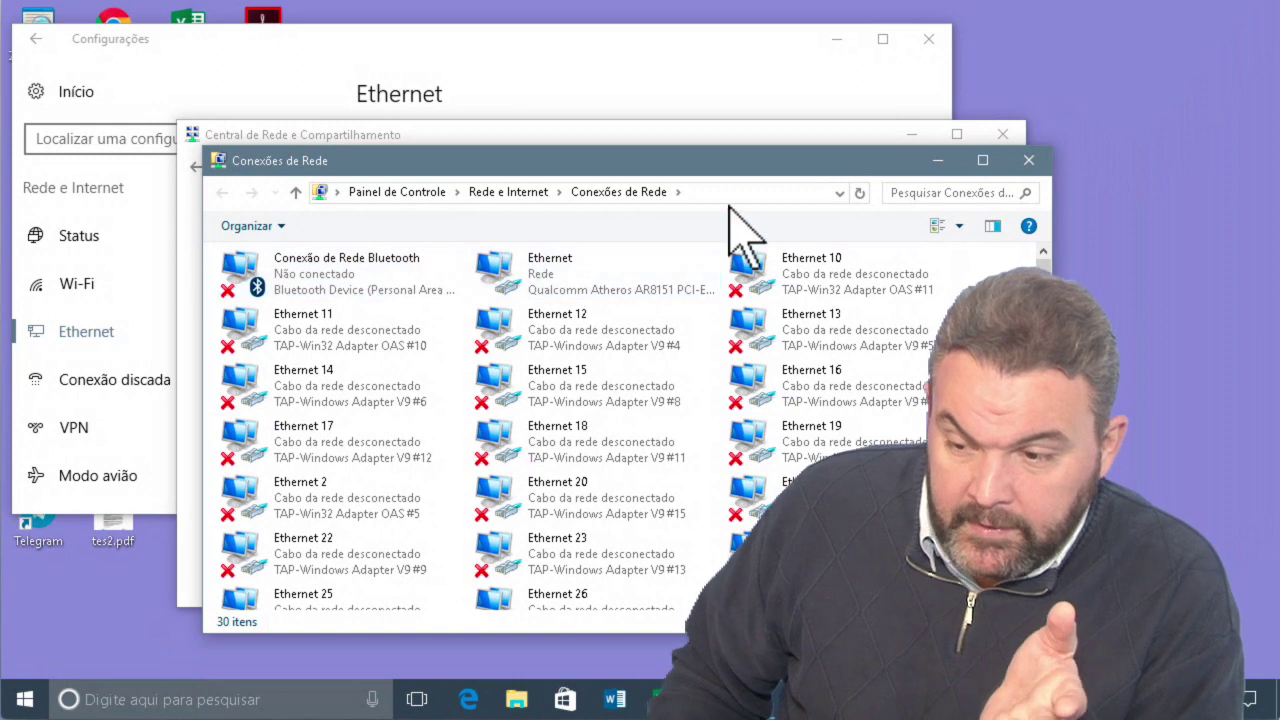
pyautogui.click(1020, 160)
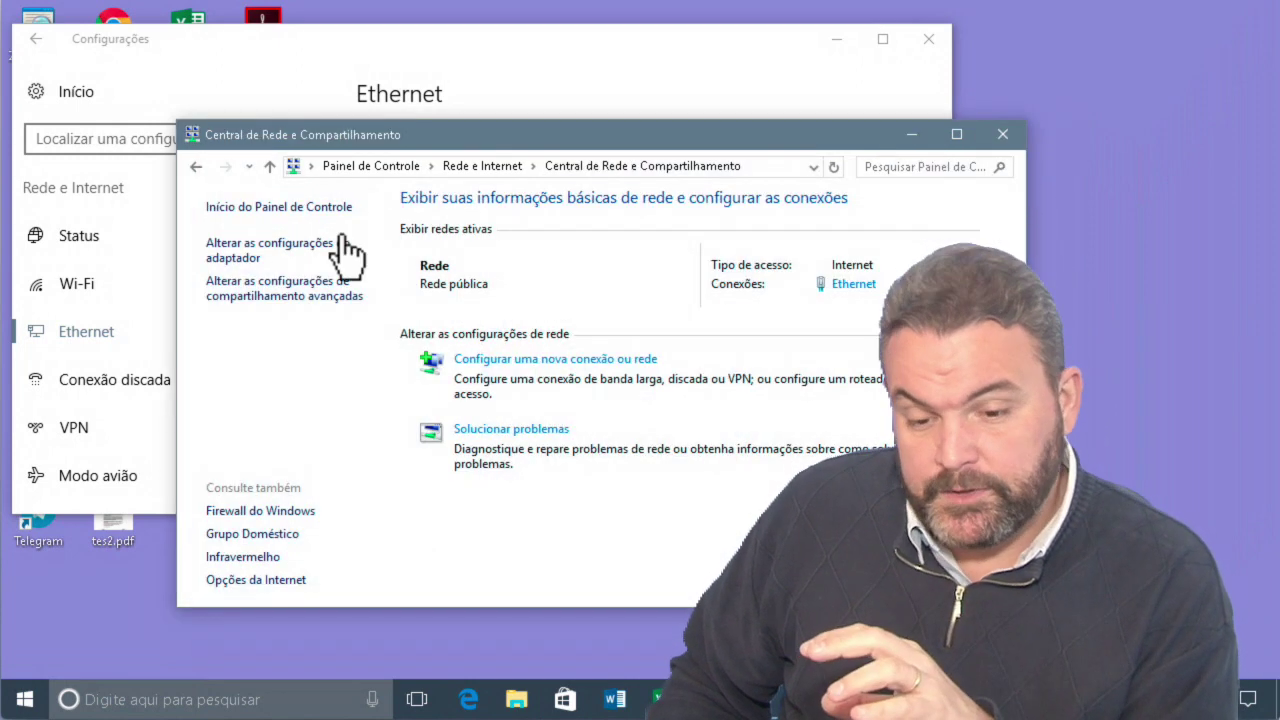
# Step: View the Wi-Fi page in Settings and return to the Settings home page
pyautogui.click(162, 284)
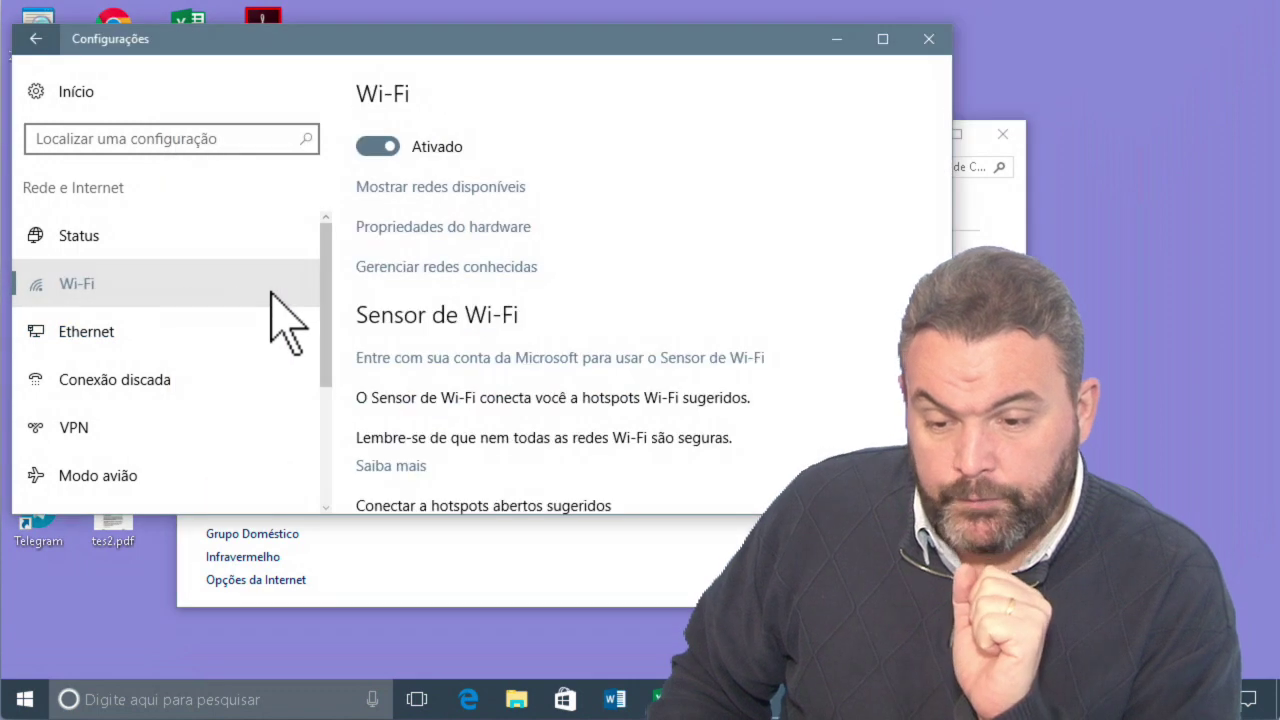
pyautogui.click(36, 88)
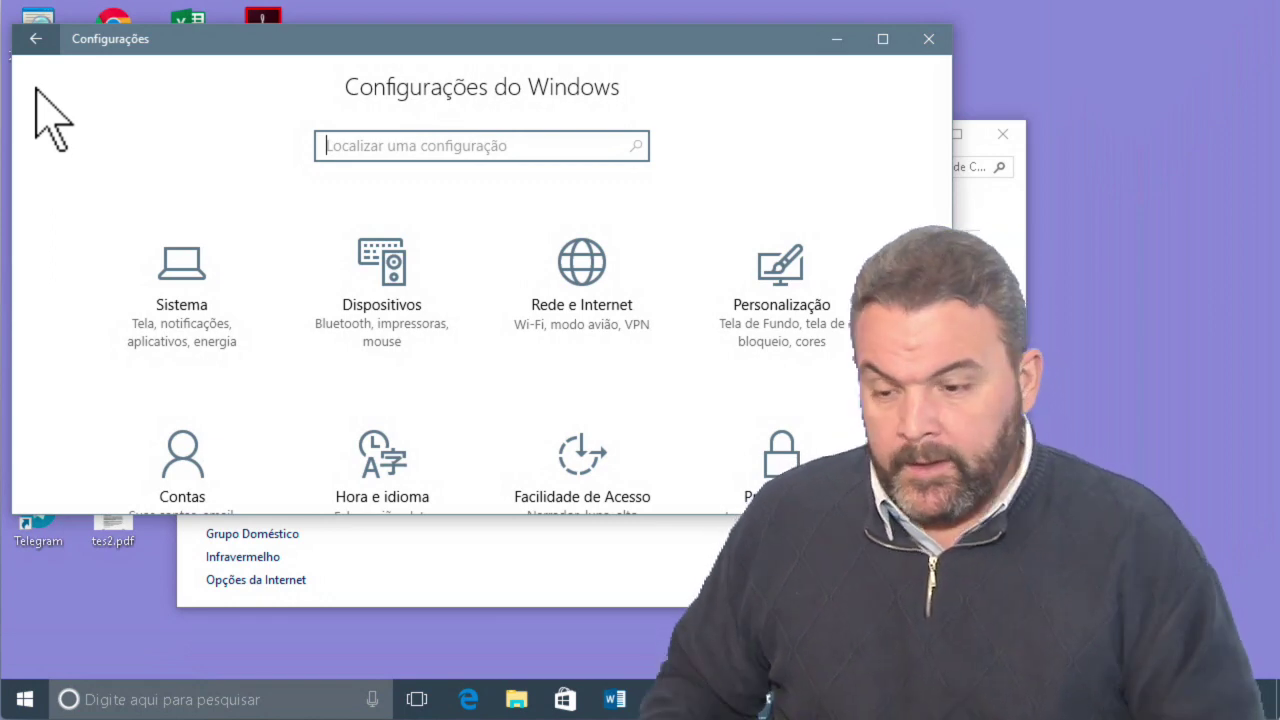
# Step: Close the Central de Rede e Compartilhamento window and open the Sistema category in Settings
pyautogui.click(983, 206)
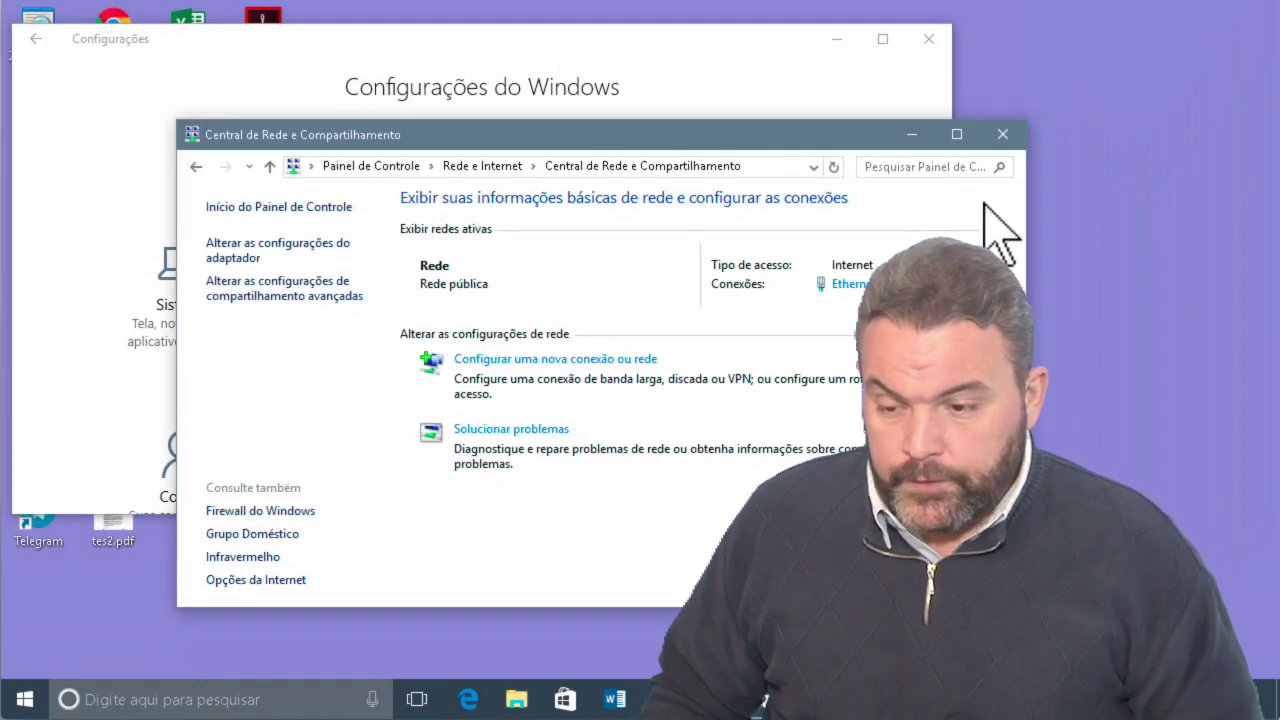
pyautogui.click(1002, 134)
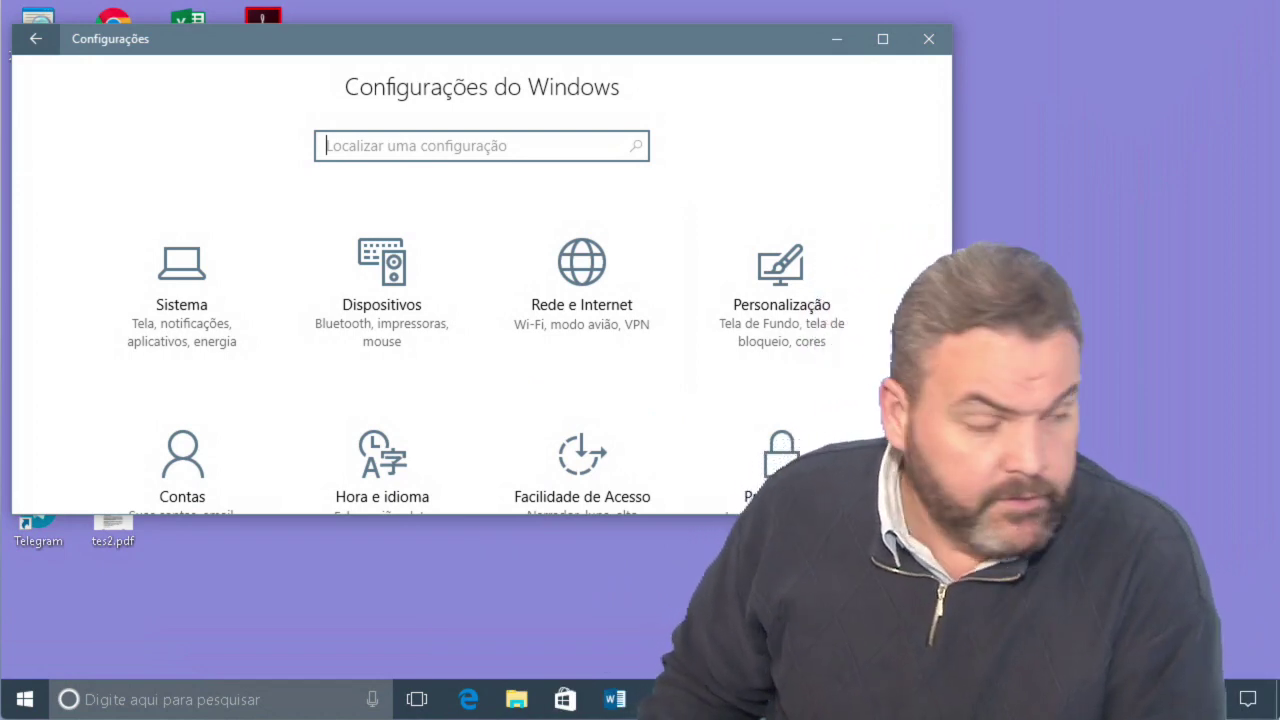
pyautogui.click(190, 280)
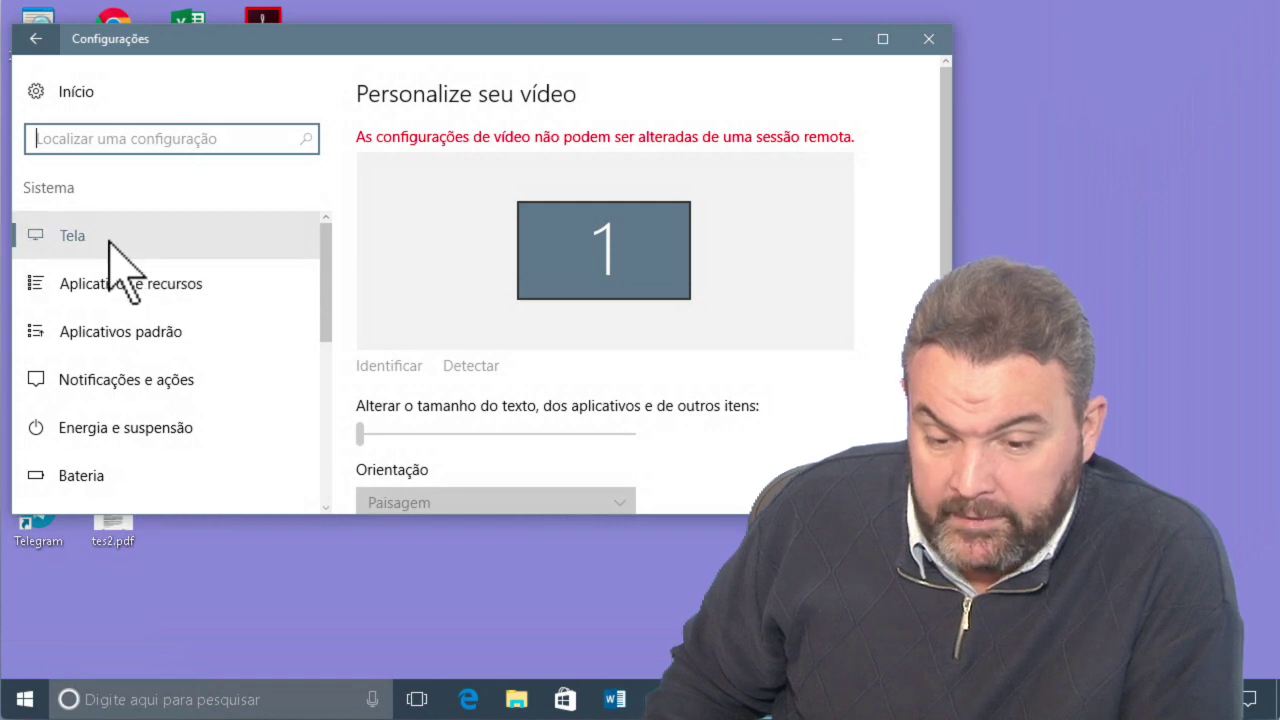
# Step: View the Tela settings and the resolution, colour and related options under Configurações de vídeo avançadas, and return to the Tela page
pyautogui.scroll(-5, 606, 245)
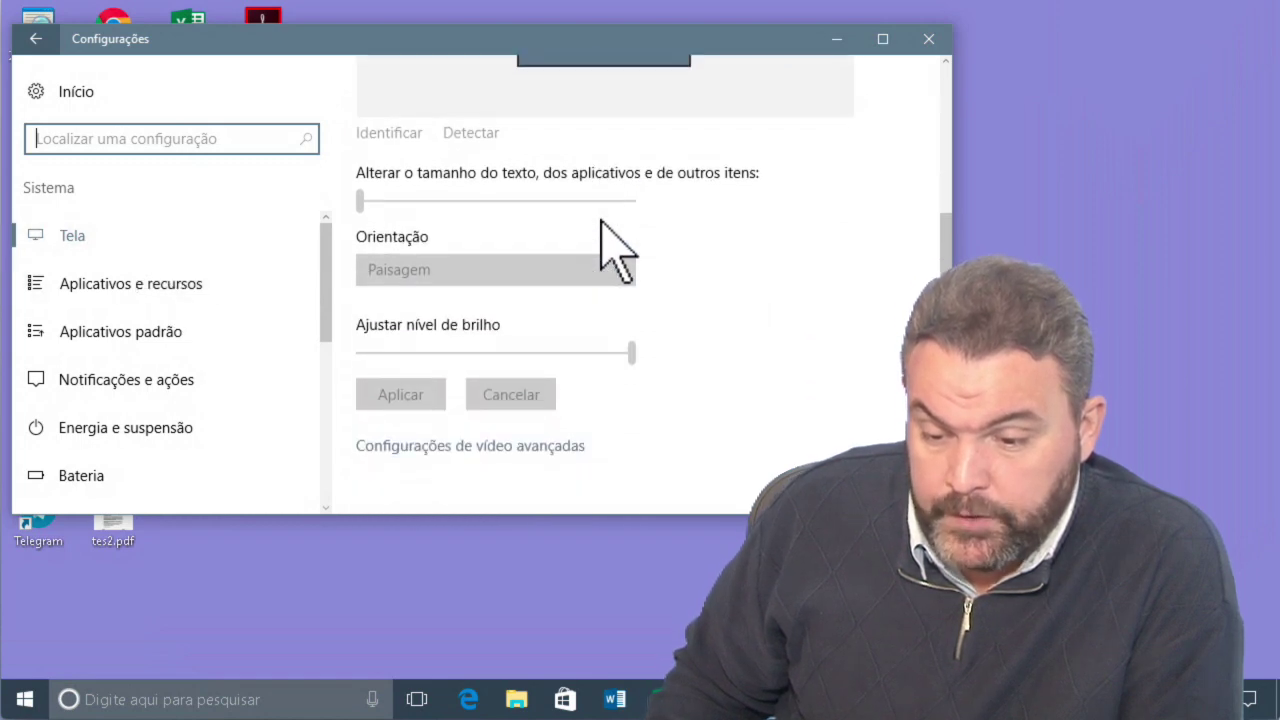
pyautogui.click(538, 446)
pyautogui.scroll(-5, 731, 238)
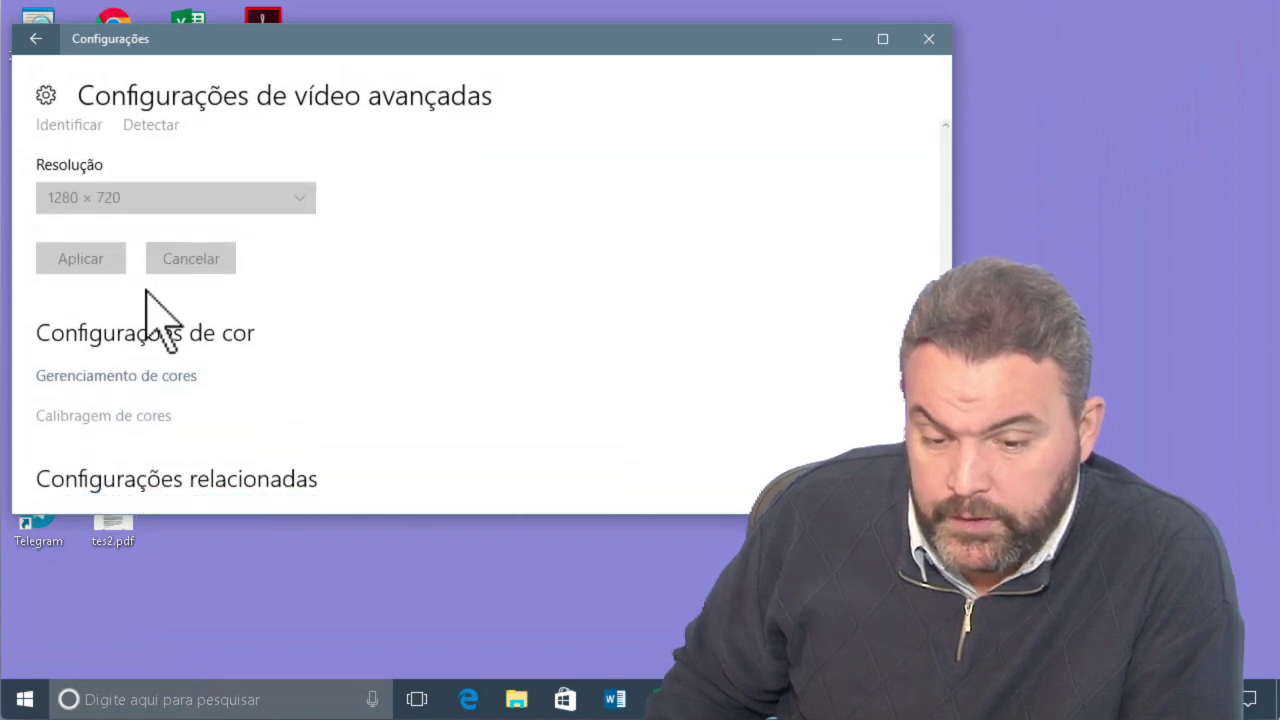
pyautogui.scroll(-3, 249, 345)
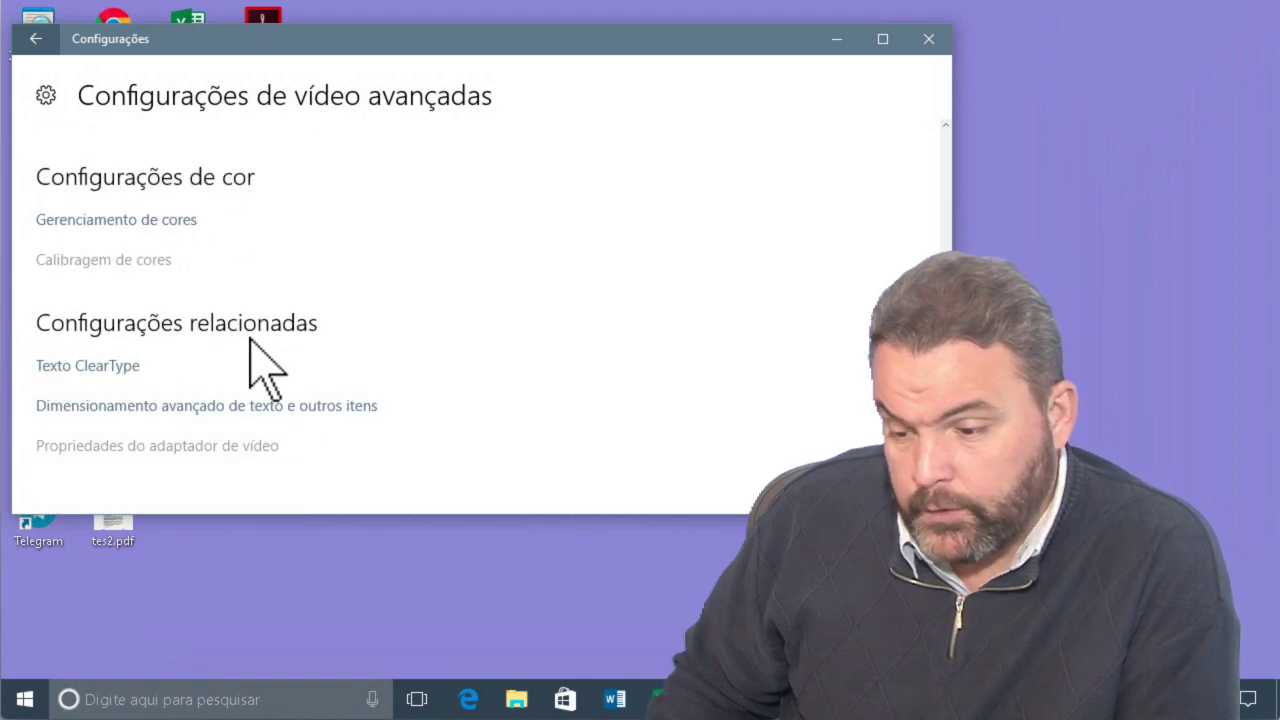
pyautogui.scroll(8, 251, 334)
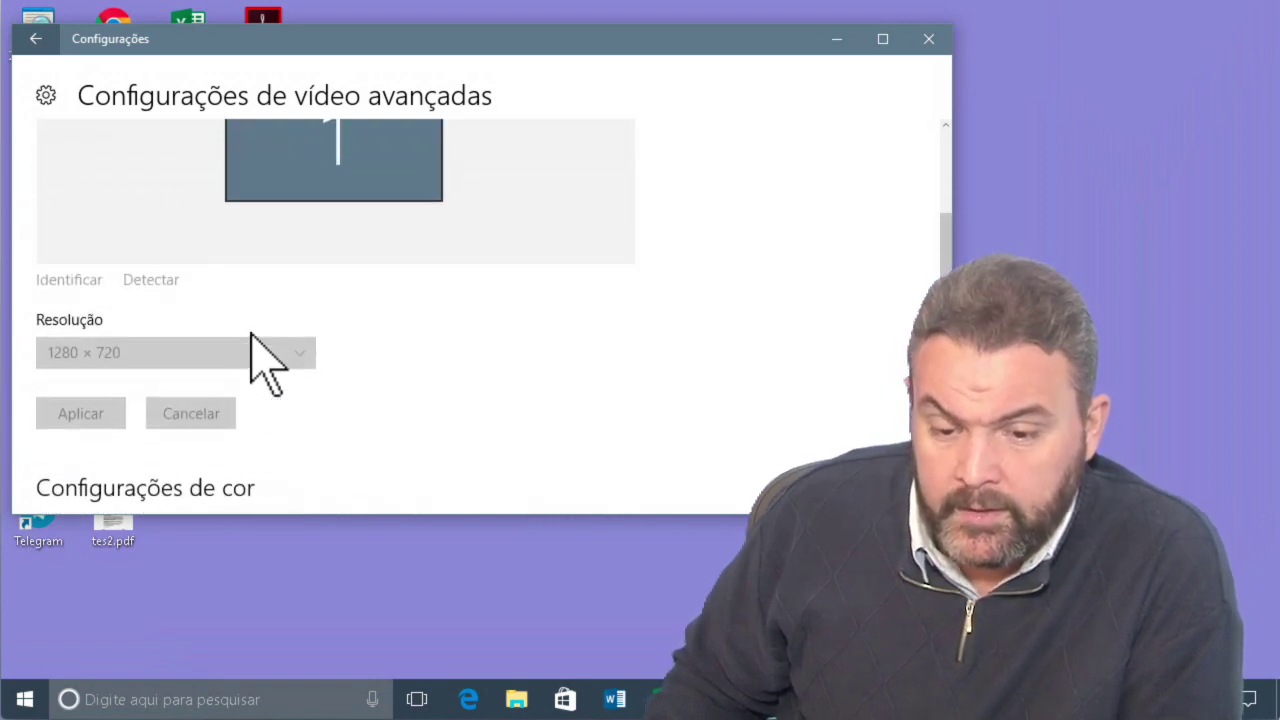
pyautogui.click(37, 38)
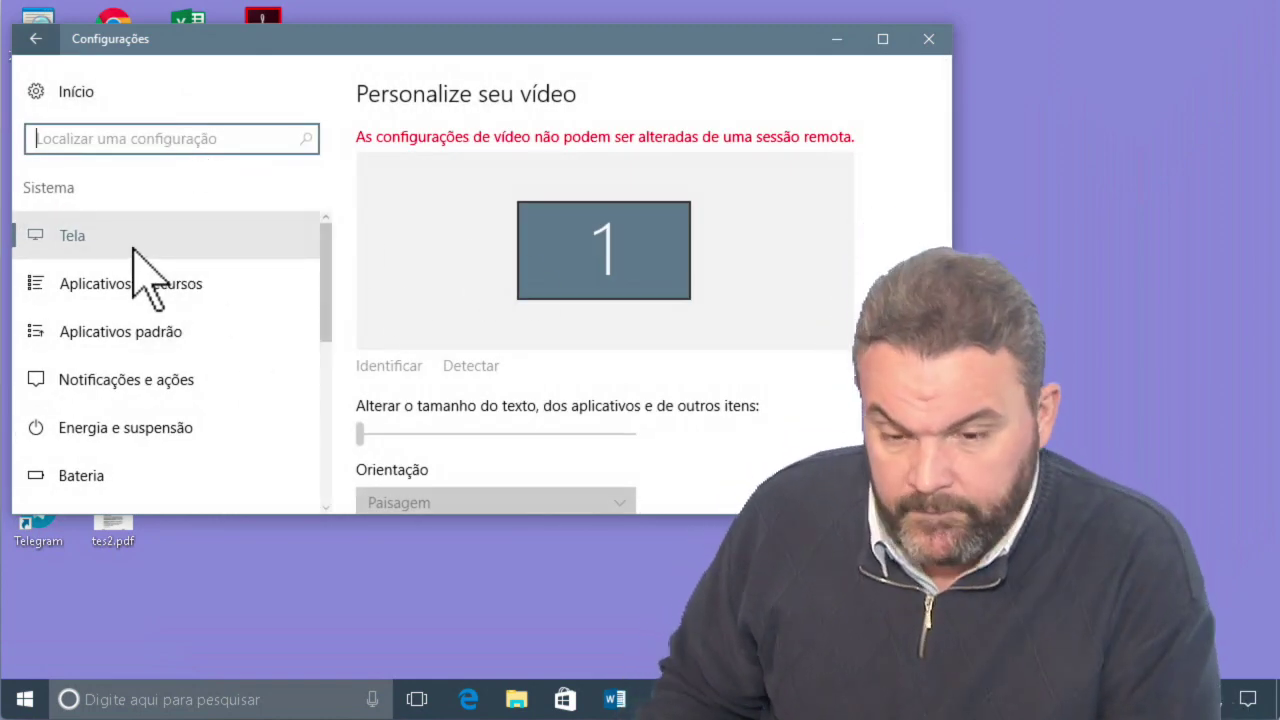
# Step: In Aplicativos e recursos, view the modify and uninstall options for Alienware On-Screen Display, Arquivo do WinRAR and Avira Antivirus
pyautogui.click(178, 290)
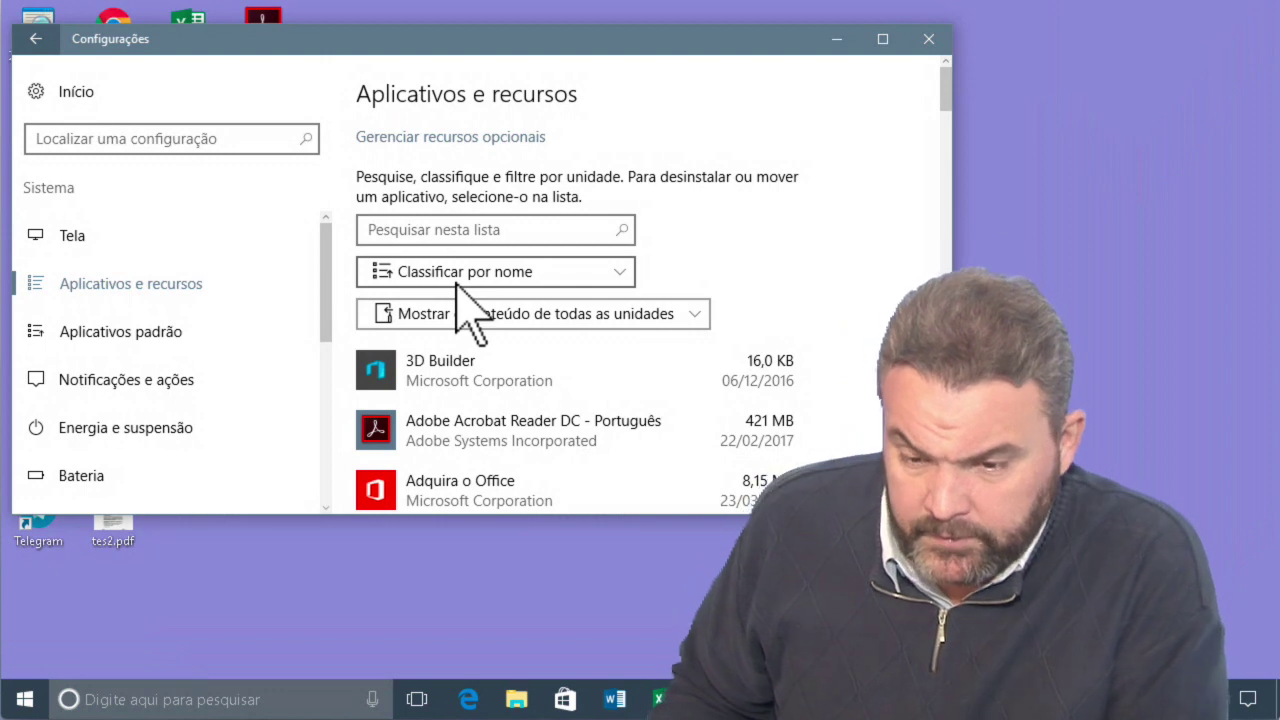
pyautogui.scroll(-5, 457, 283)
pyautogui.scroll(-5, 468, 298)
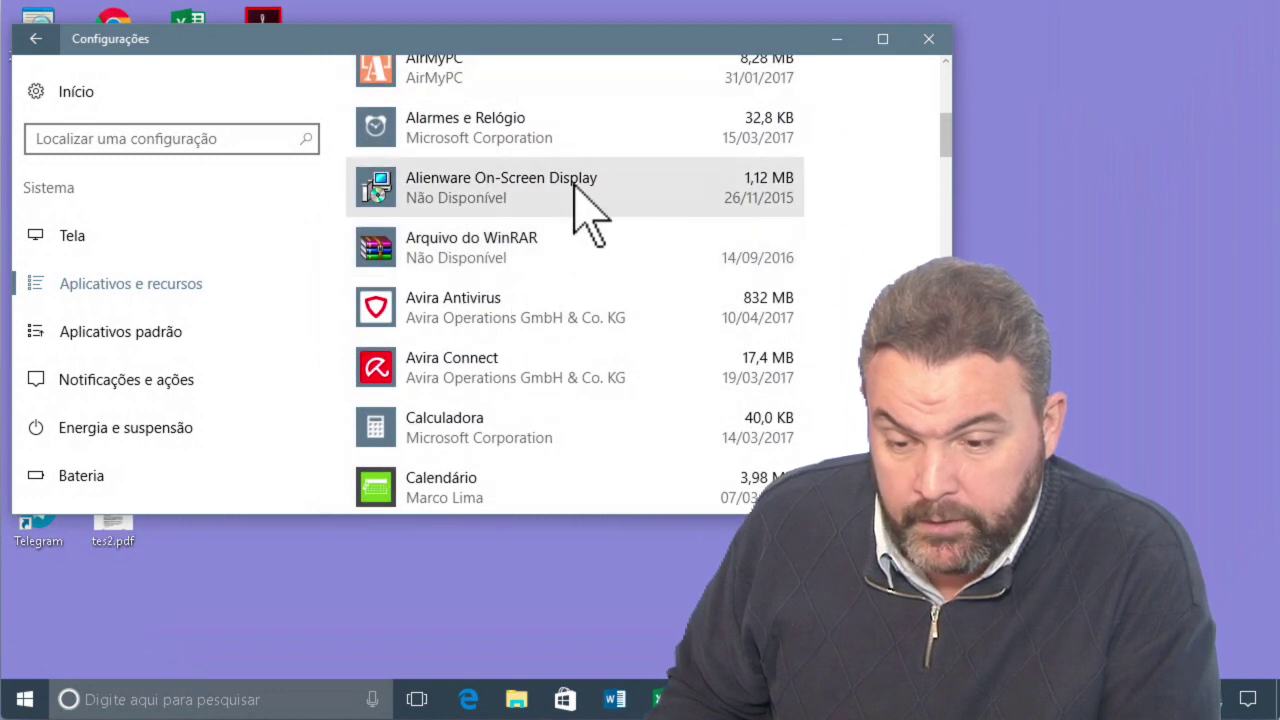
pyautogui.click(575, 184)
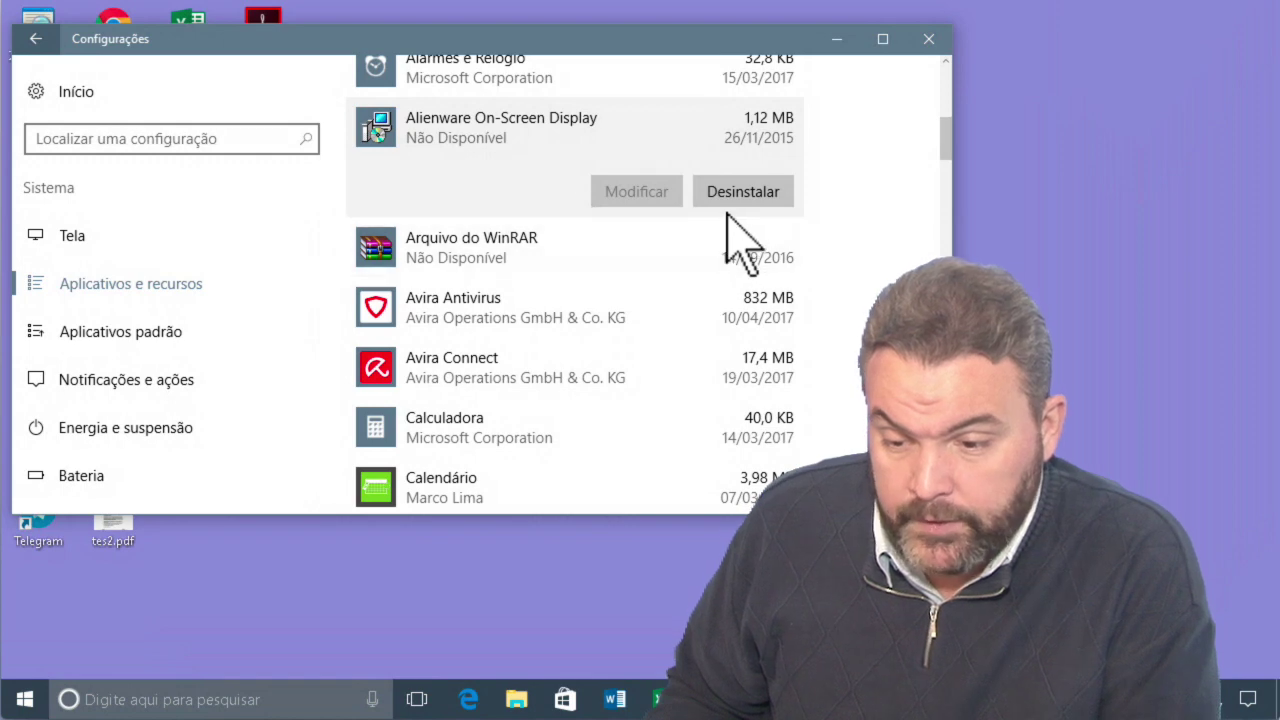
pyautogui.click(506, 238)
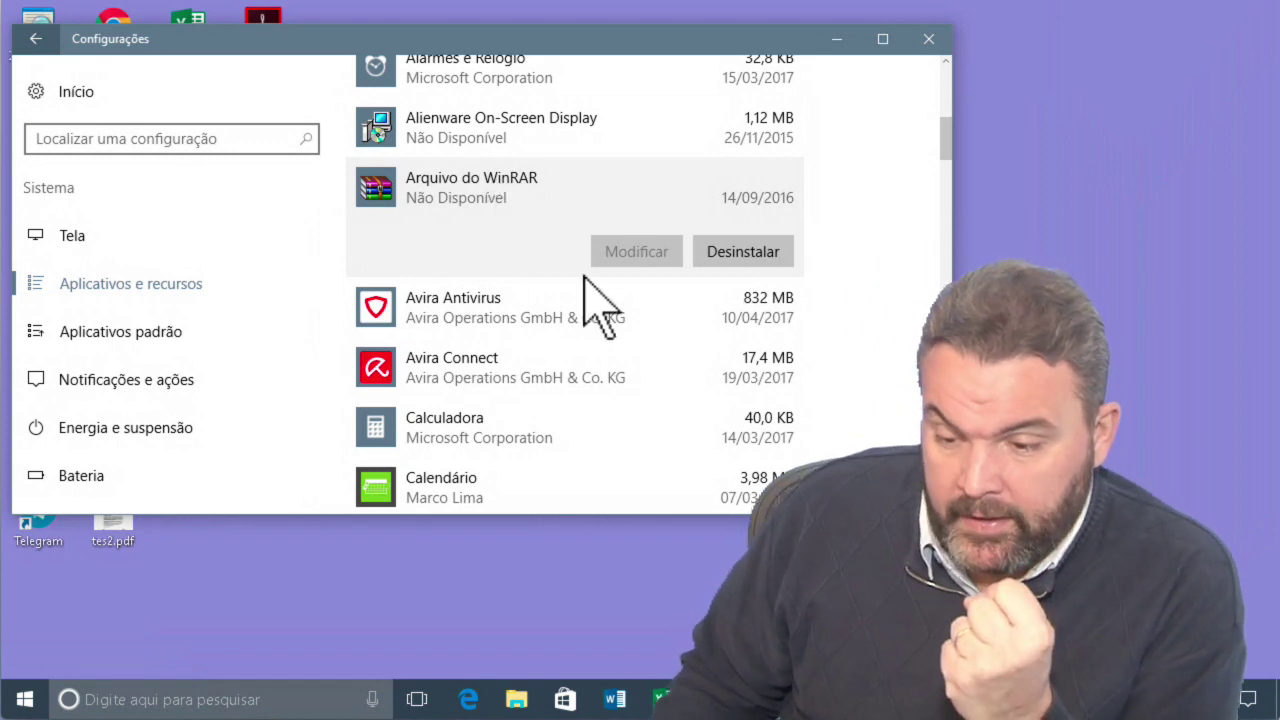
pyautogui.click(515, 325)
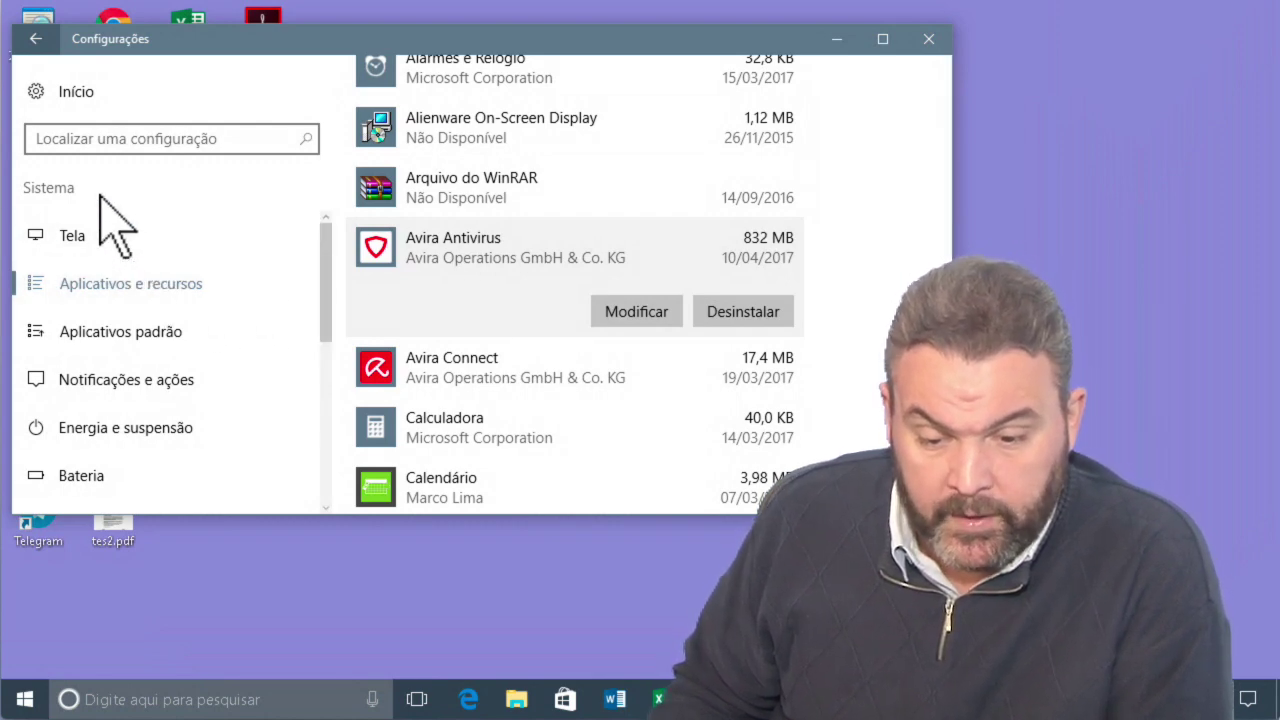
# Step: View the default apps set under Aplicativos padrão, from email down to the web browser and the reset option
pyautogui.click(148, 328)
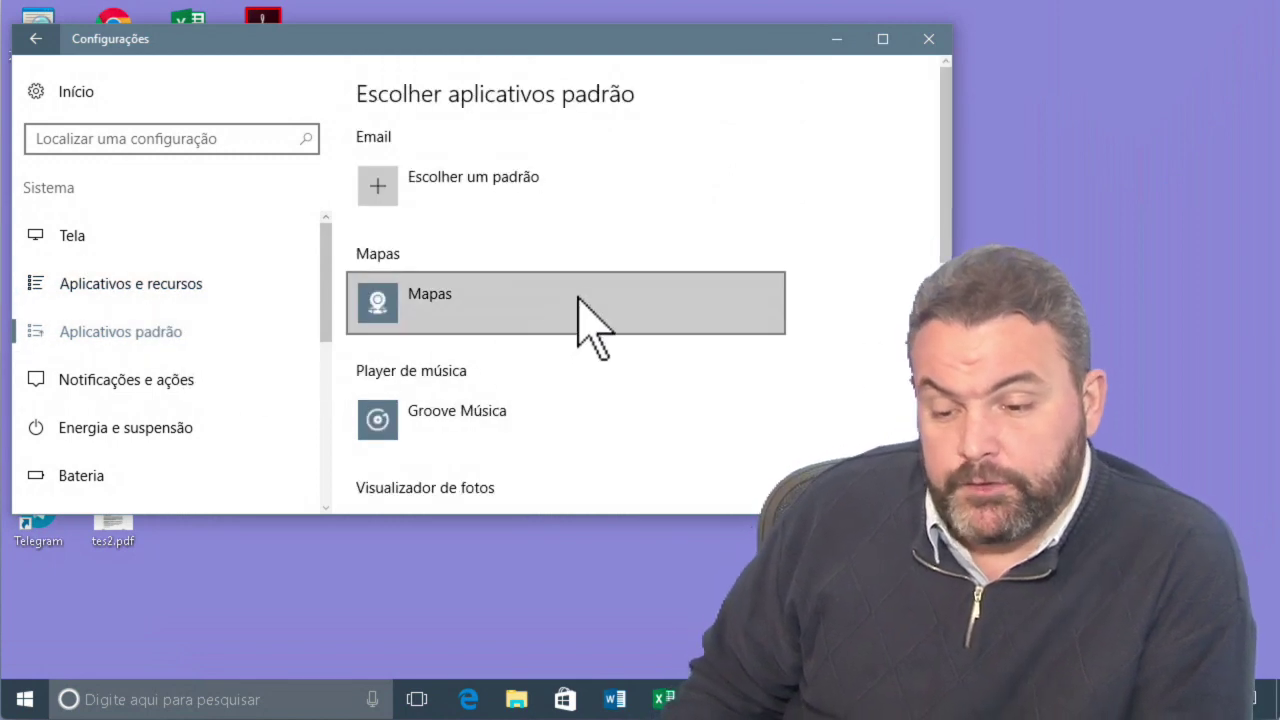
pyautogui.scroll(-3, 595, 325)
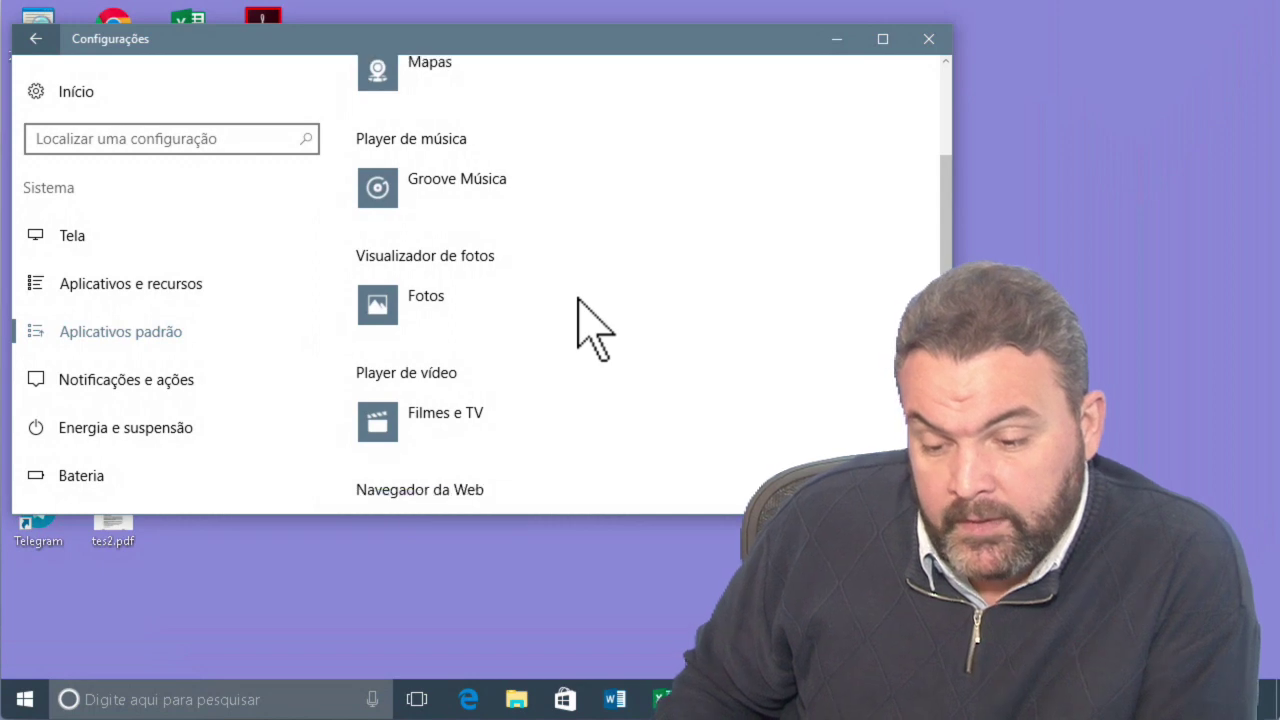
pyautogui.scroll(-1, 578, 298)
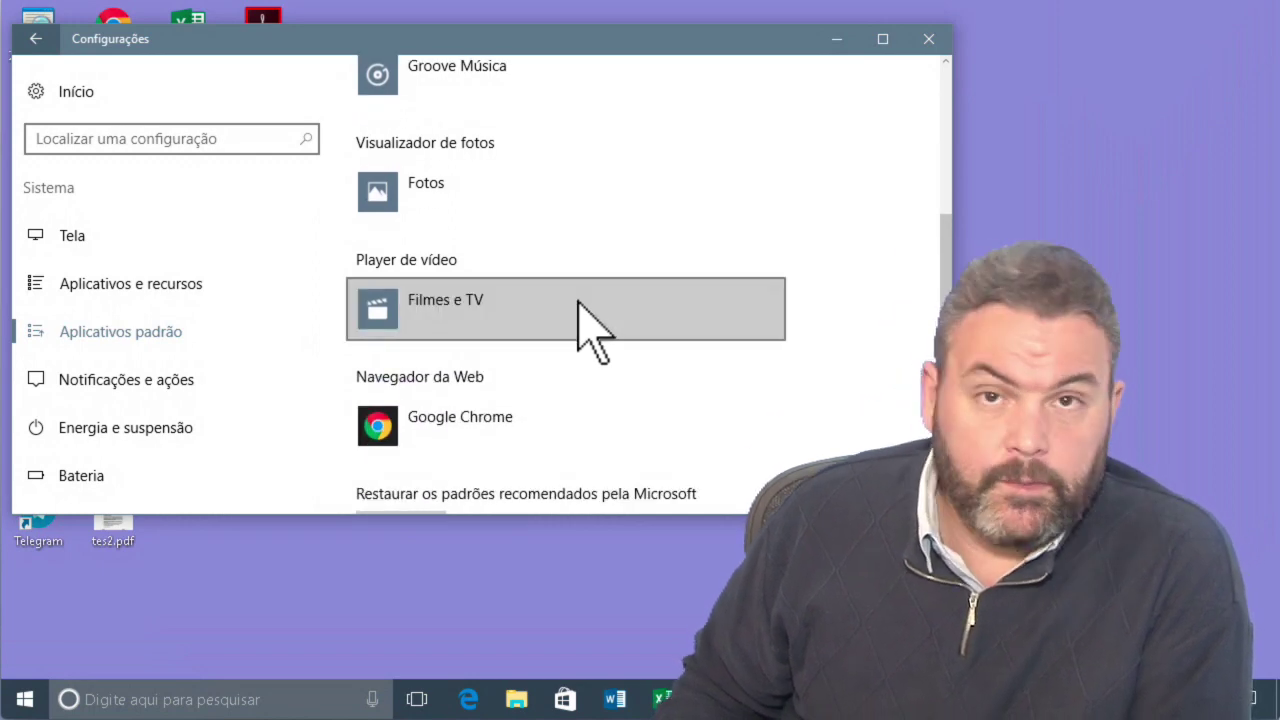
pyautogui.scroll(-2, 578, 300)
pyautogui.scroll(-1, 590, 330)
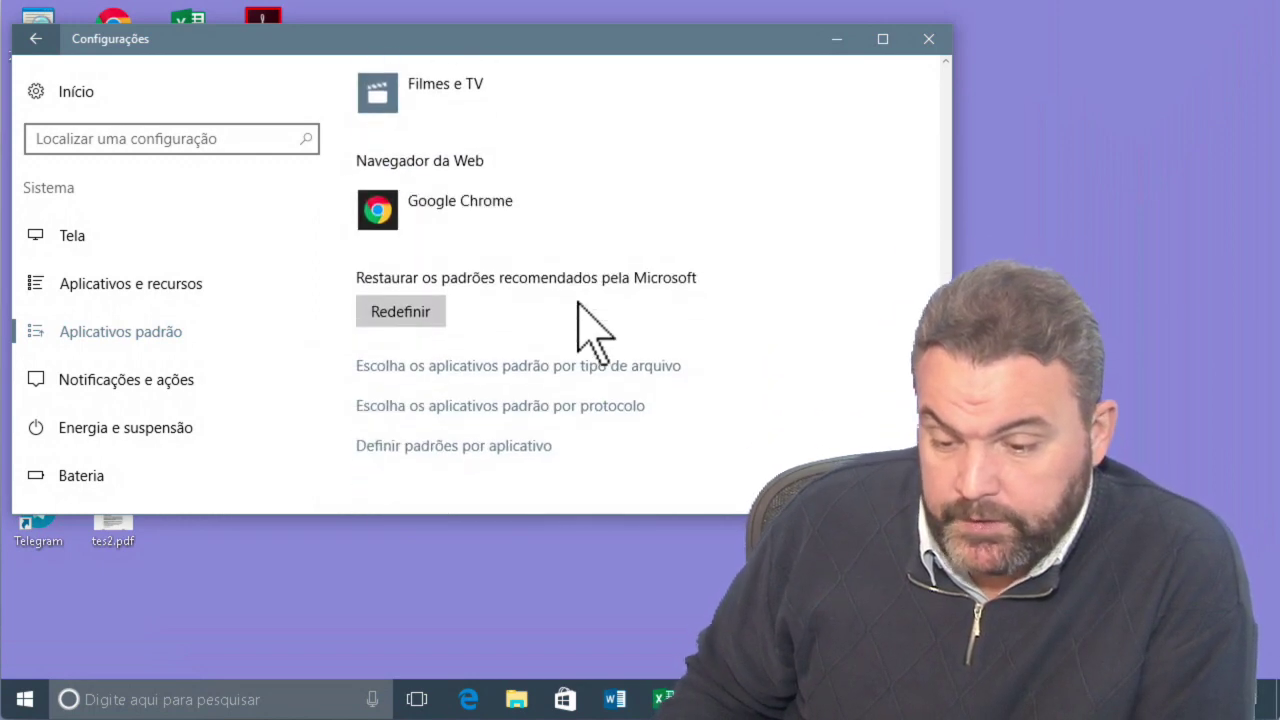
# Step: Examine the list of default apps by file type, from .123 through to the Word document extensions such as .docx
pyautogui.click(552, 368)
pyautogui.scroll(-1, 552, 350)
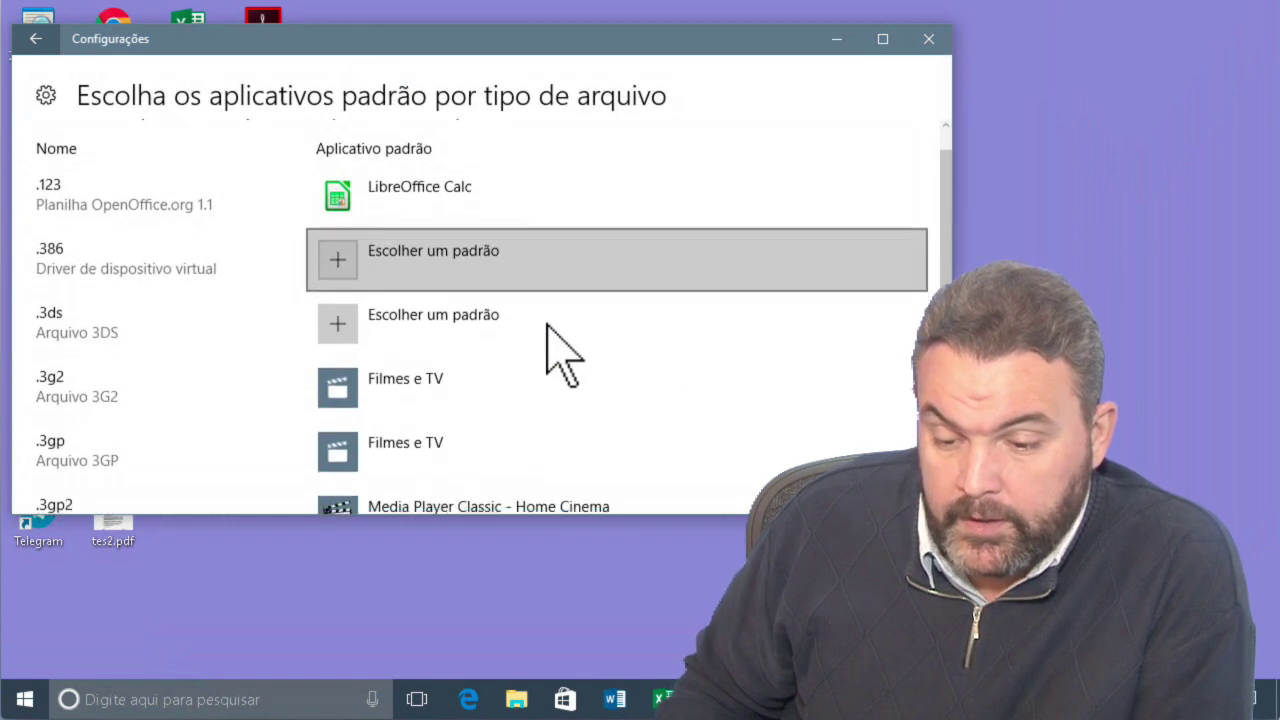
pyautogui.scroll(-3, 548, 330)
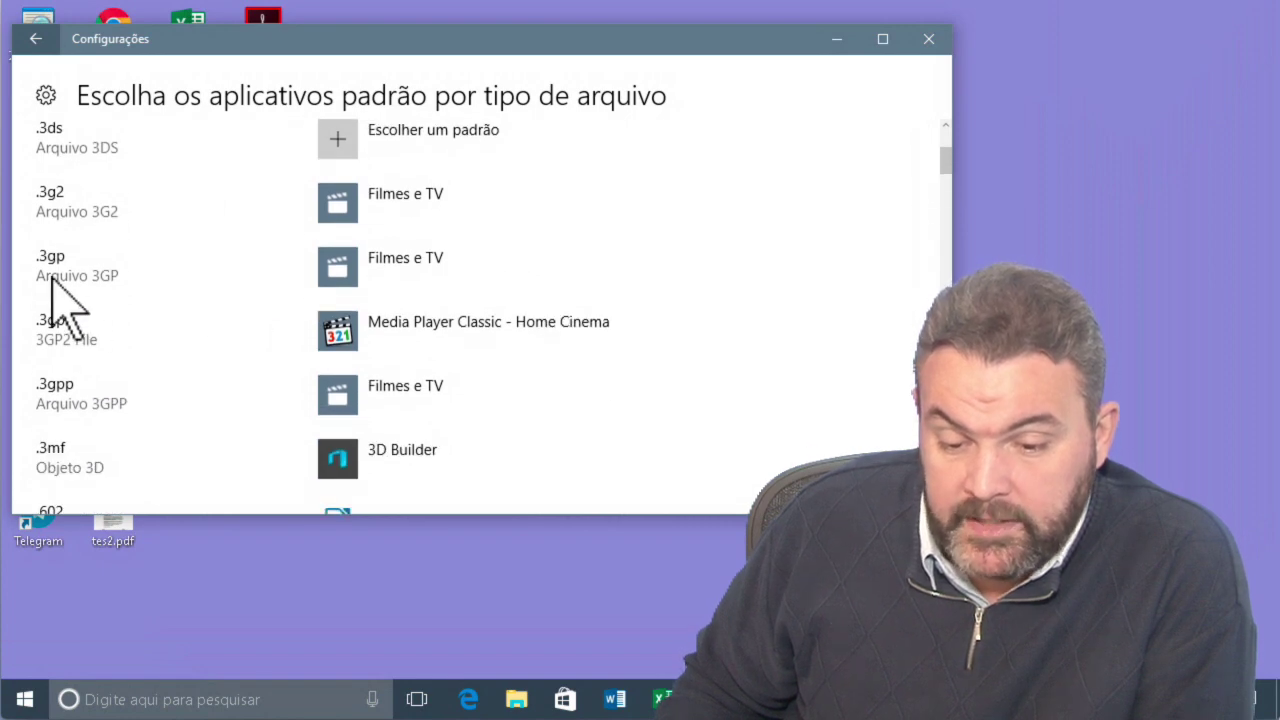
pyautogui.scroll(-6, 108, 330)
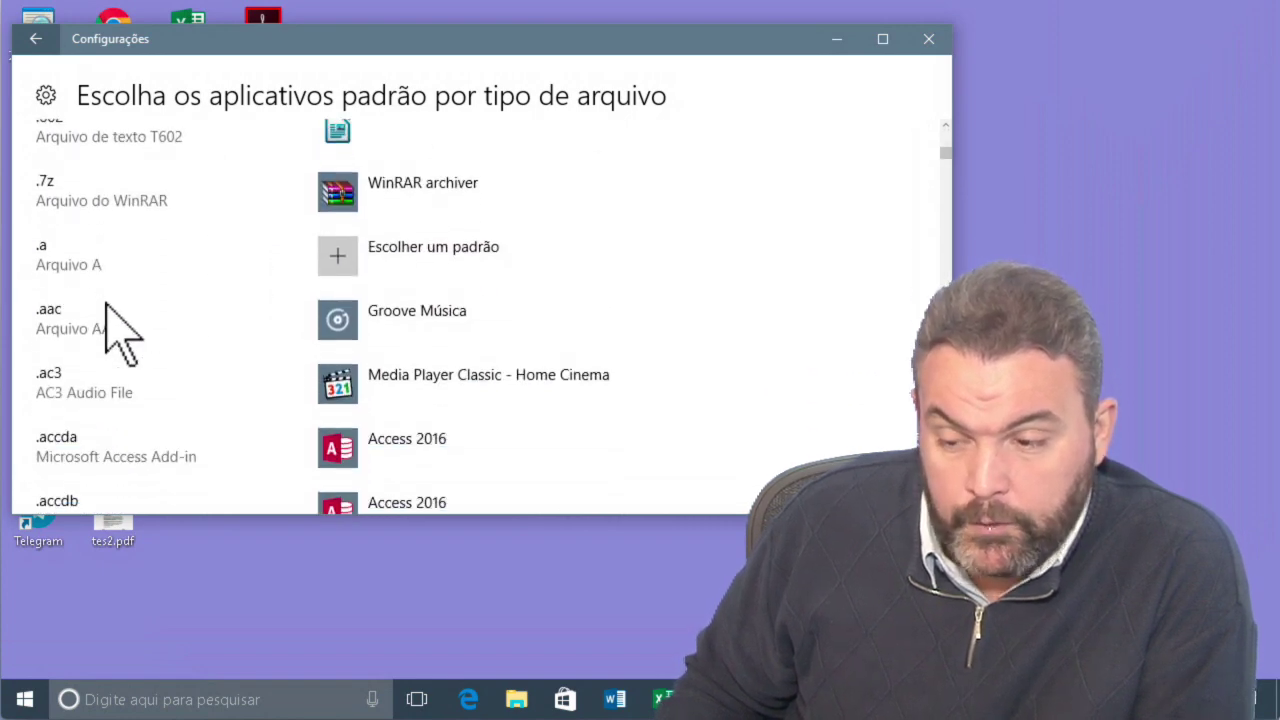
pyautogui.scroll(-7, 107, 298)
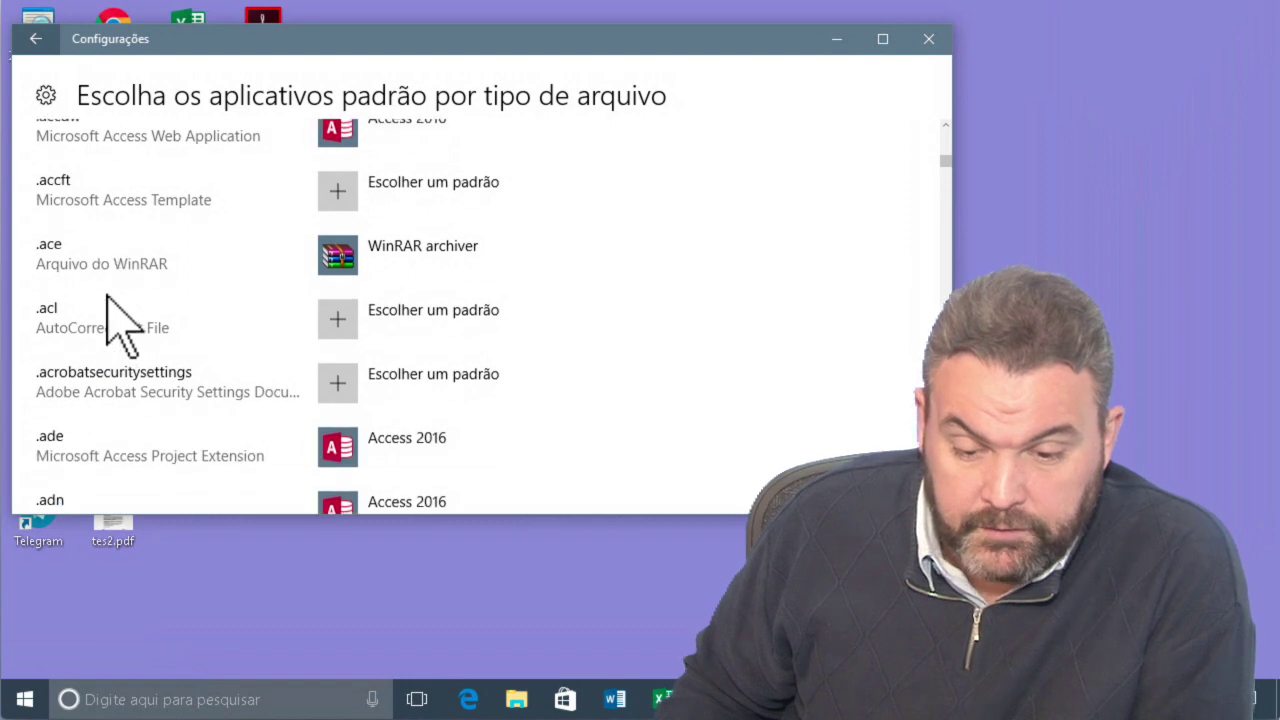
pyautogui.scroll(-2, 107, 298)
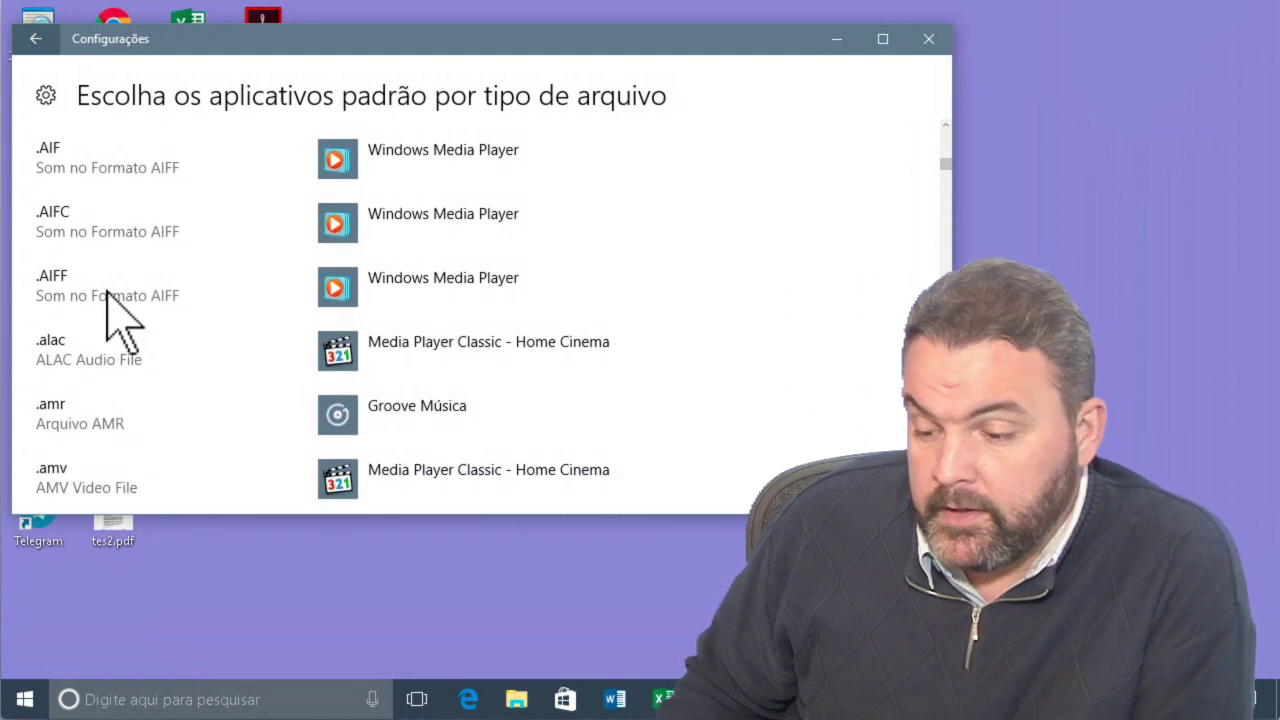
pyautogui.scroll(-7, 107, 292)
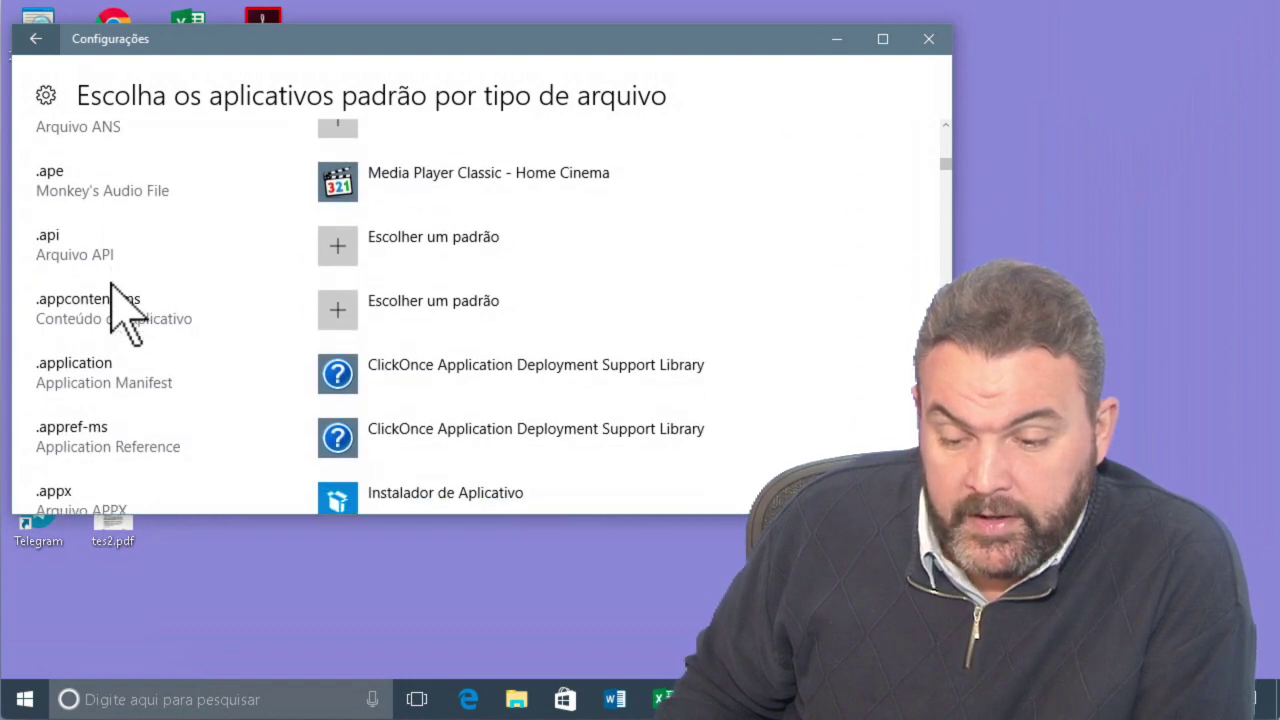
pyautogui.scroll(-15, 112, 290)
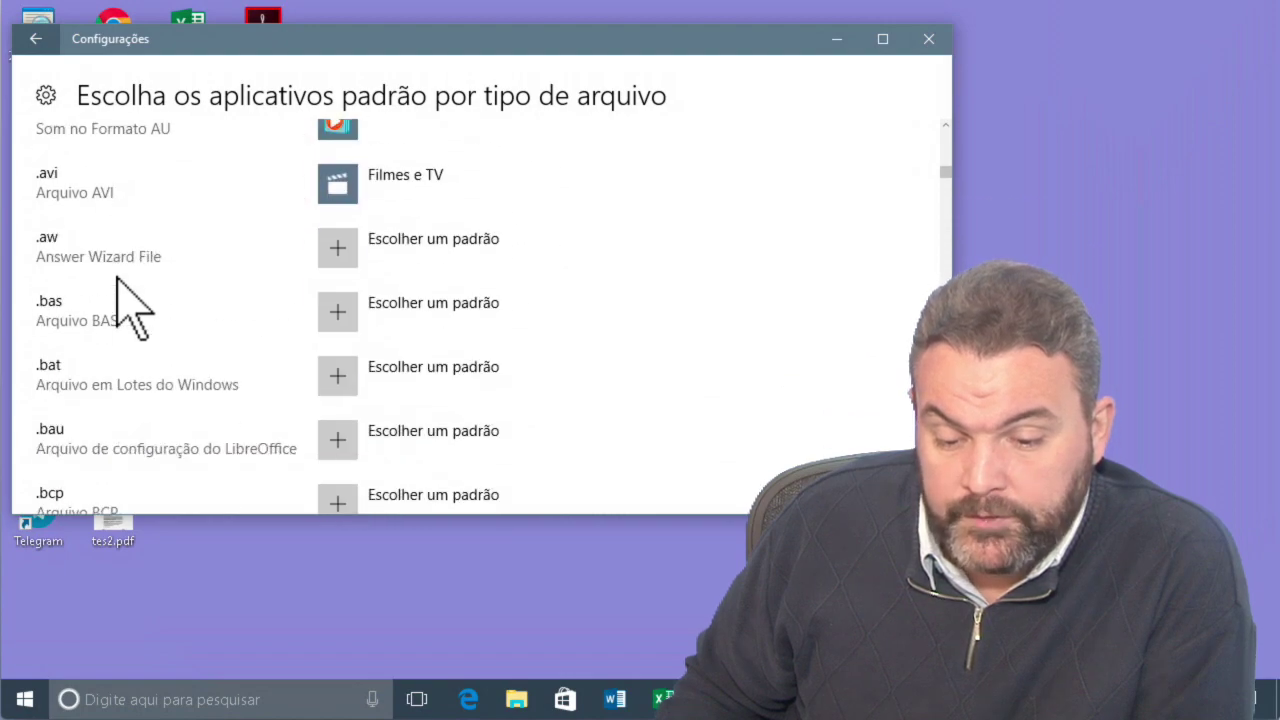
pyautogui.scroll(-15, 120, 300)
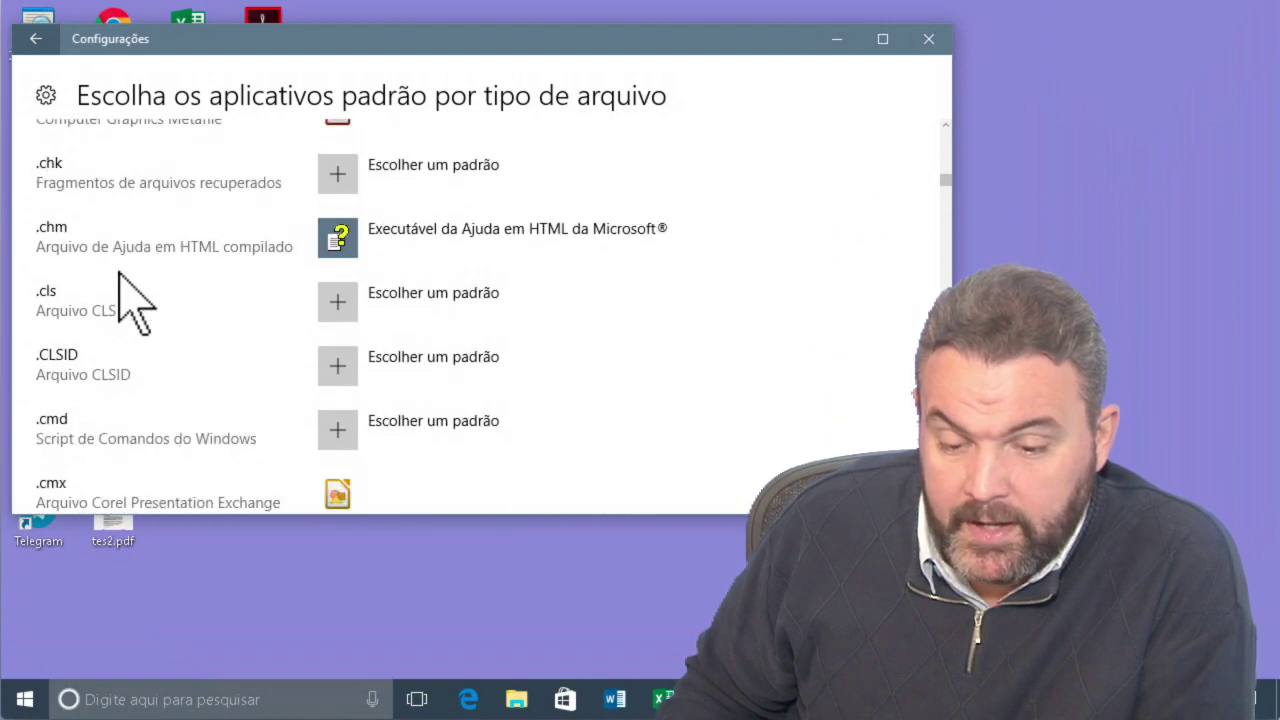
pyautogui.scroll(-12, 120, 290)
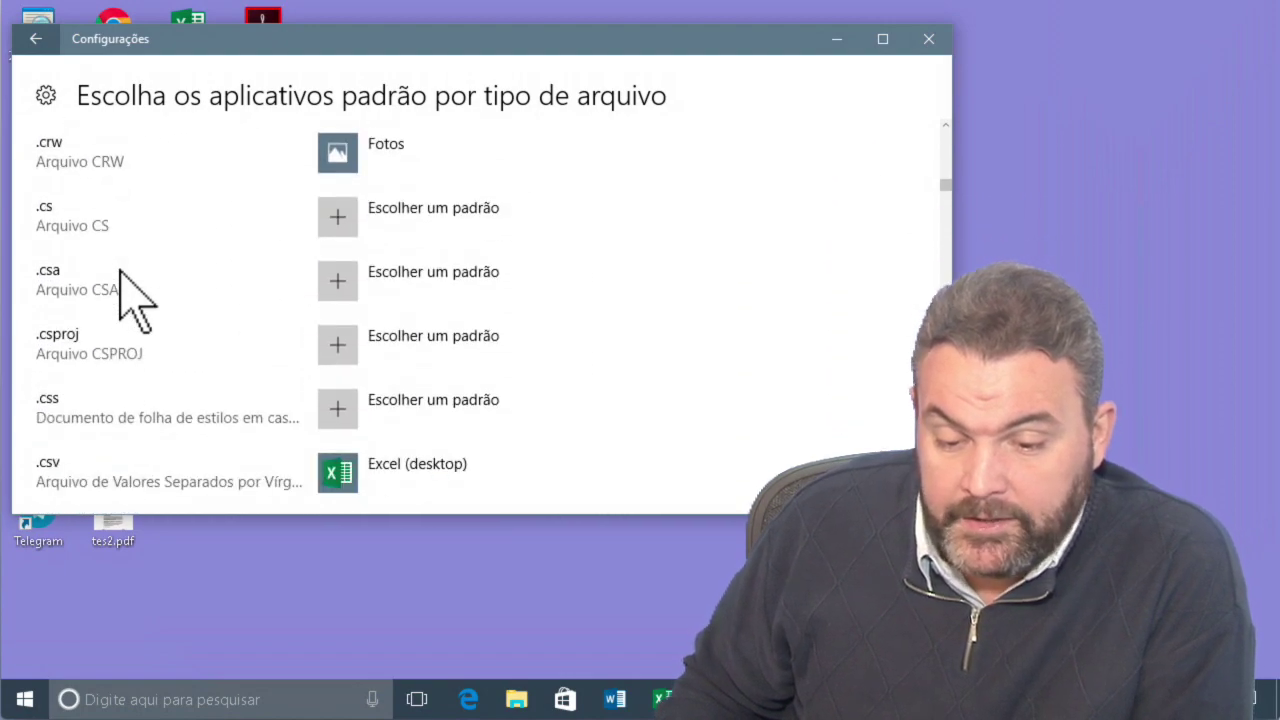
pyautogui.scroll(-3, 120, 290)
pyautogui.scroll(-6, 120, 290)
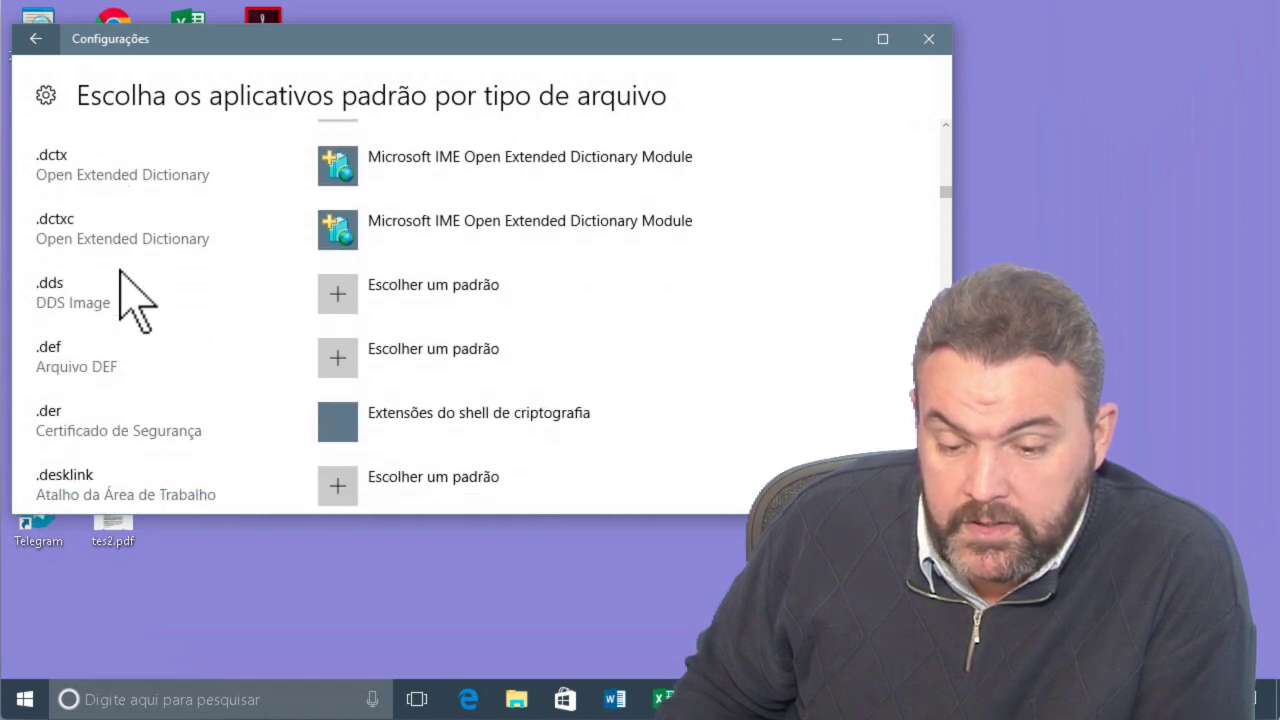
pyautogui.scroll(-5, 120, 290)
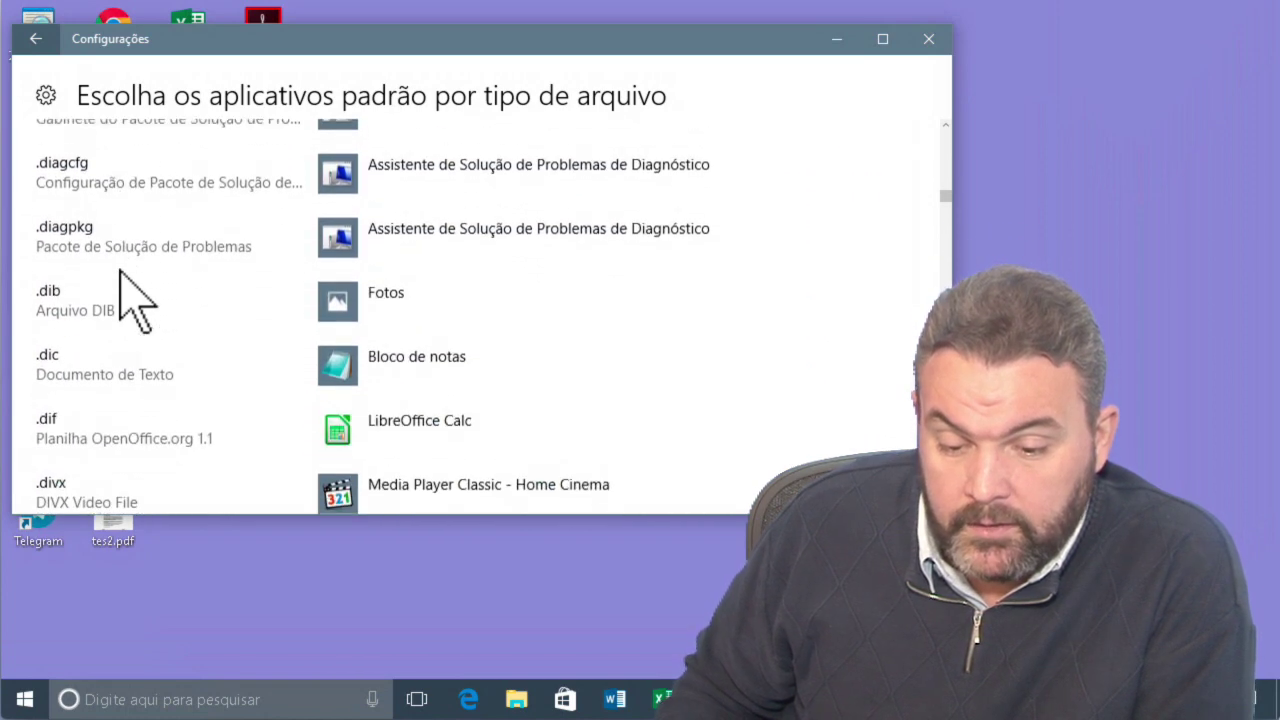
pyautogui.scroll(-4, 120, 270)
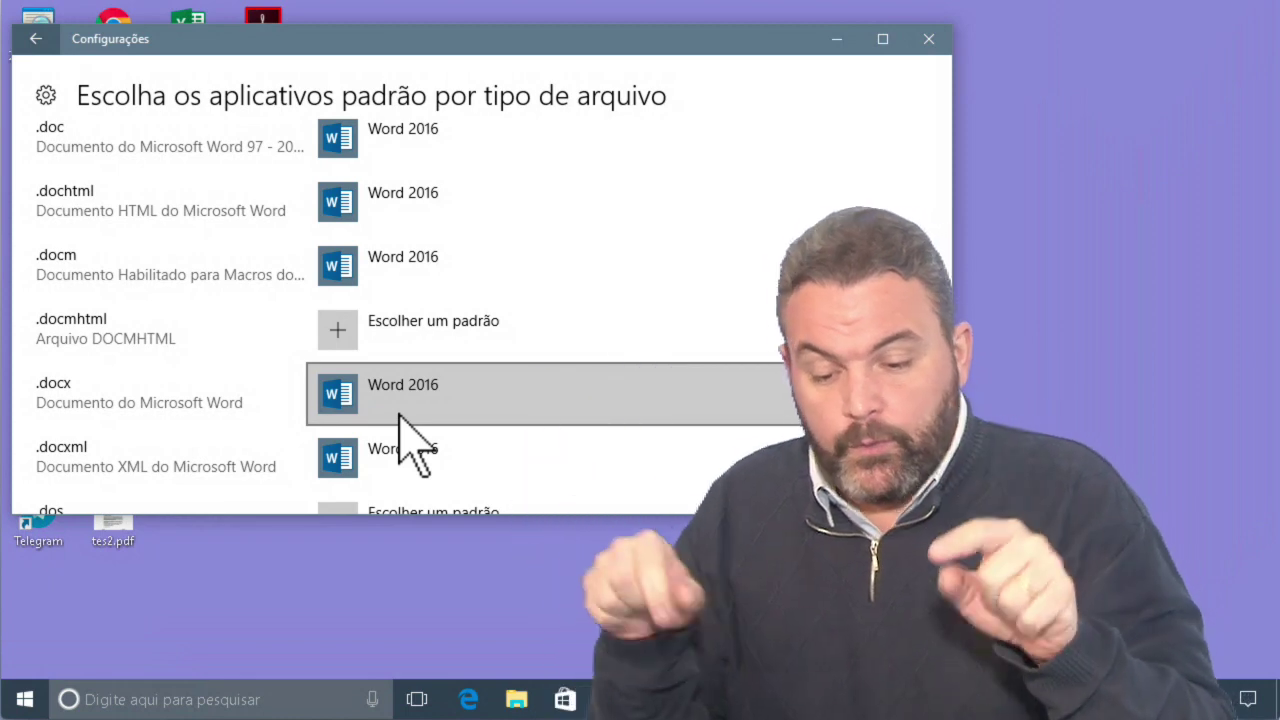
# Step: View the app choices offered for .docx files, dismiss them without choosing one, and return to the Aplicativos padrão page
pyautogui.click(325, 405)
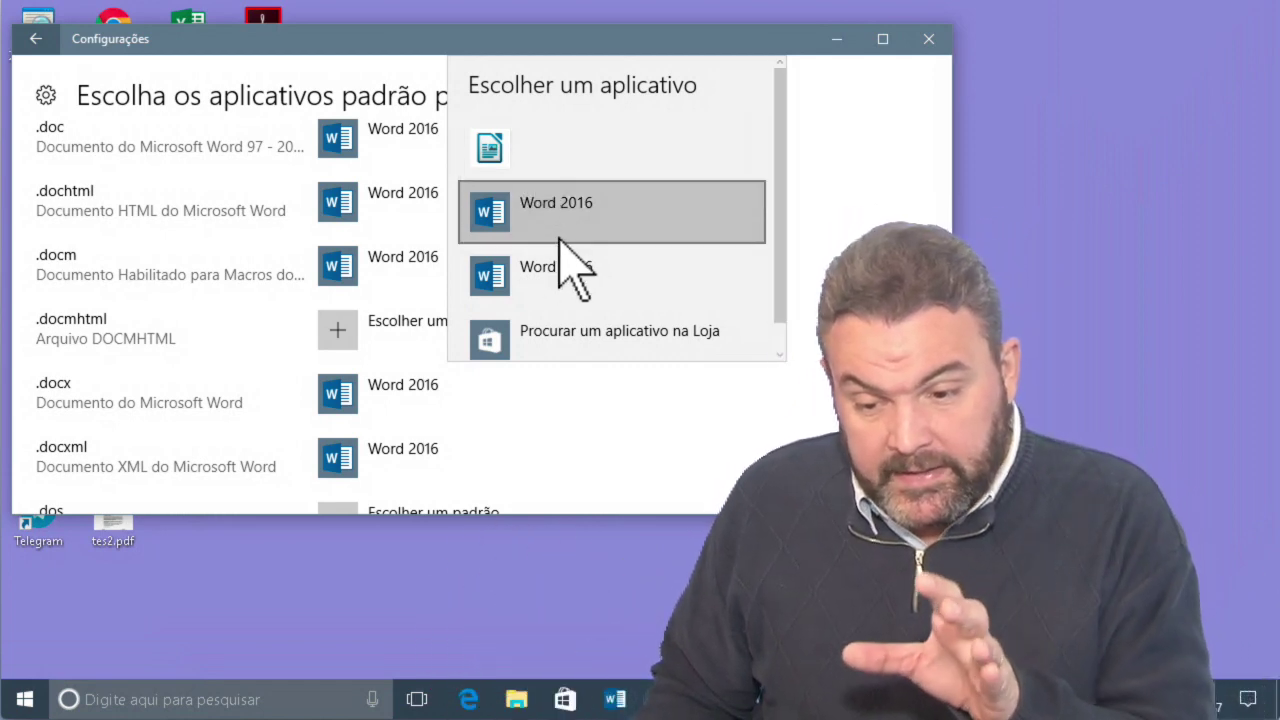
pyautogui.click(443, 405)
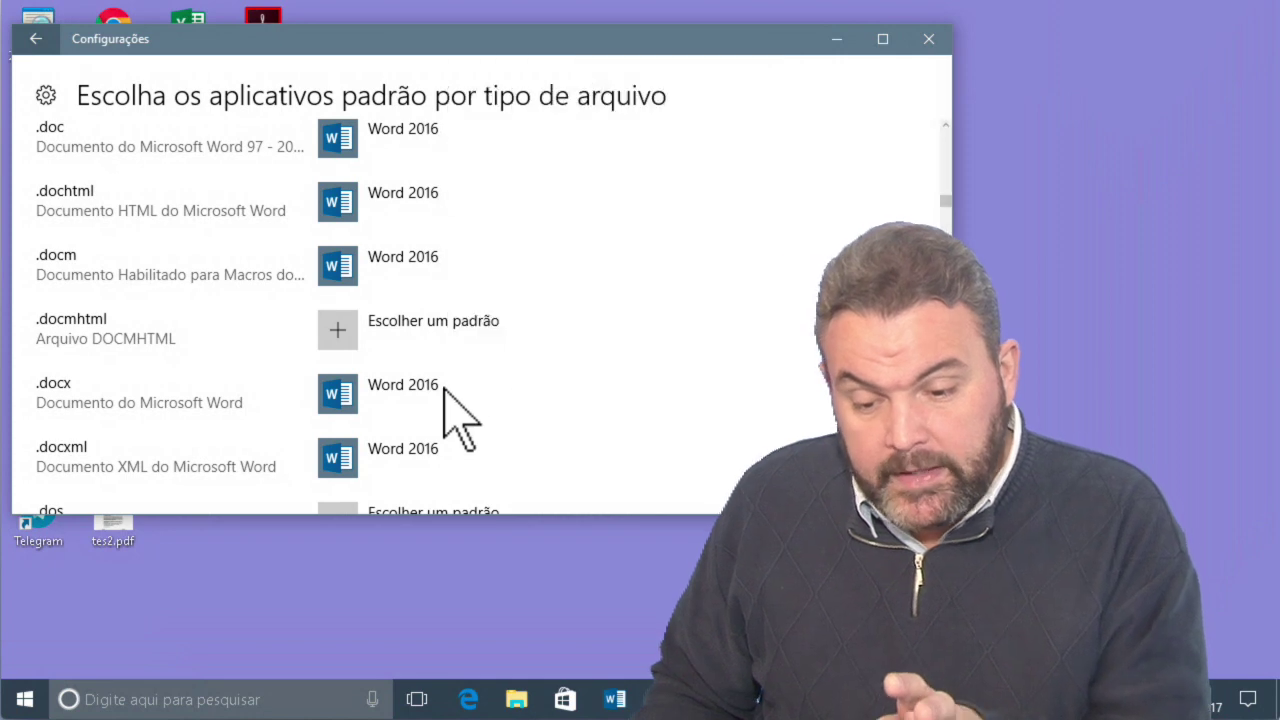
pyautogui.click(36, 39)
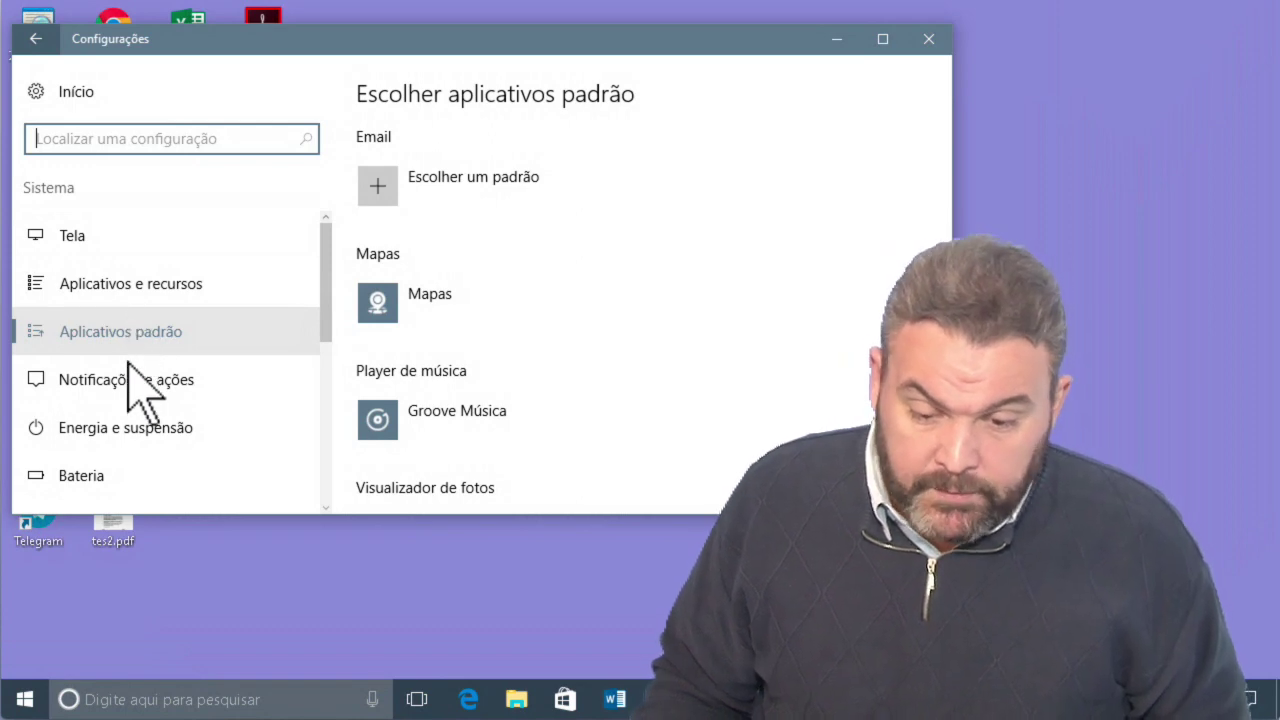
# Step: View the screen and sleep timeouts under Energia e suspensão, and return to the Settings home page
pyautogui.click(143, 435)
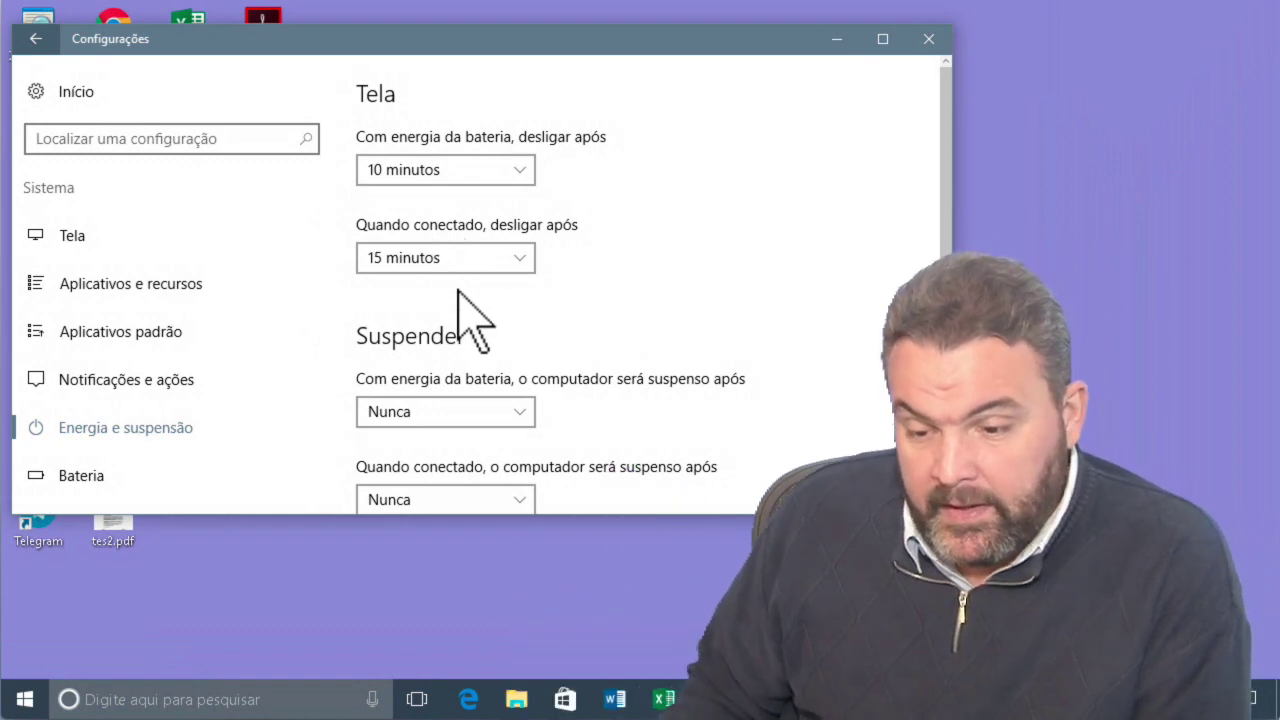
pyautogui.scroll(-3, 466, 260)
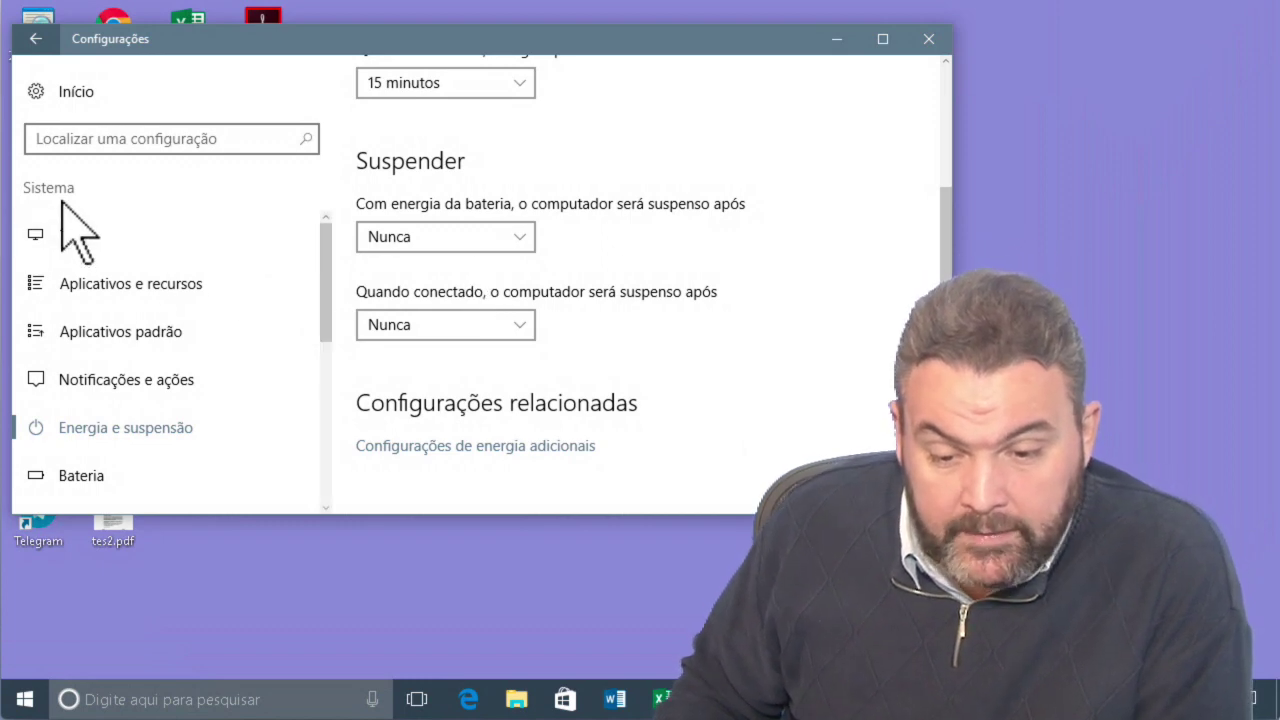
pyautogui.click(65, 100)
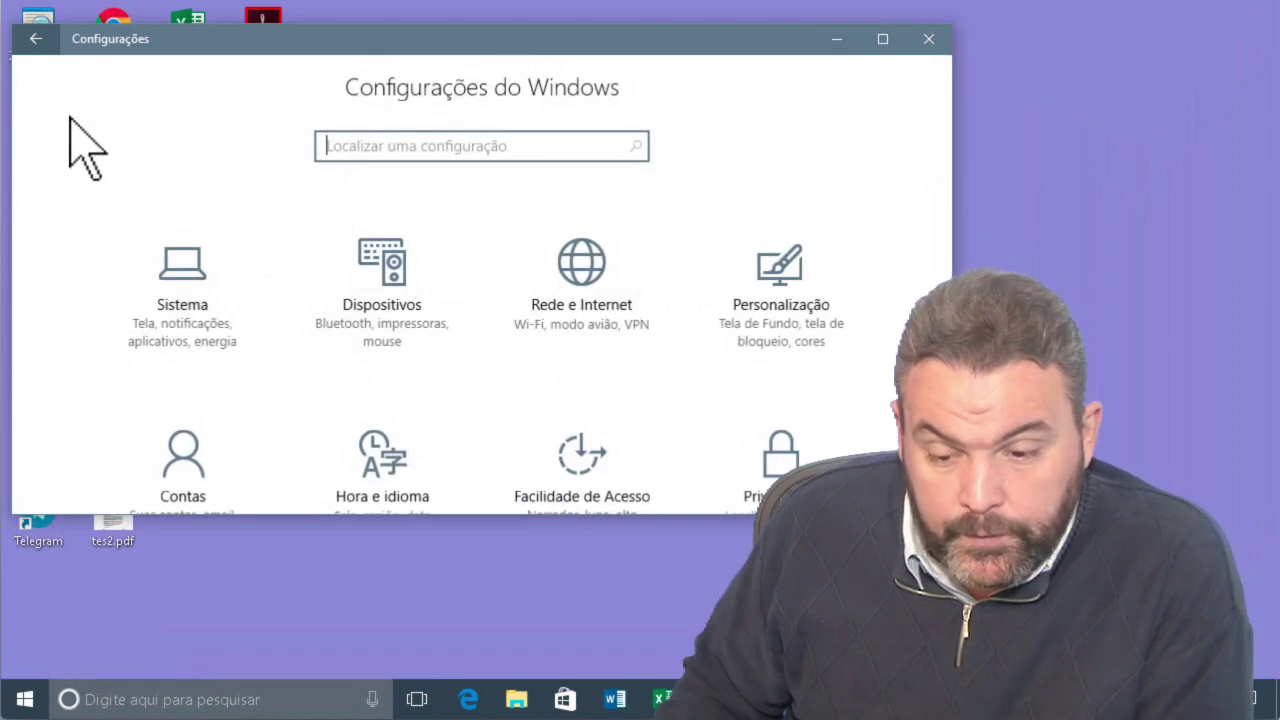
# Step: Reopen the Sistema category and look through the rest of its page list, down to Sobre
pyautogui.click(237, 360)
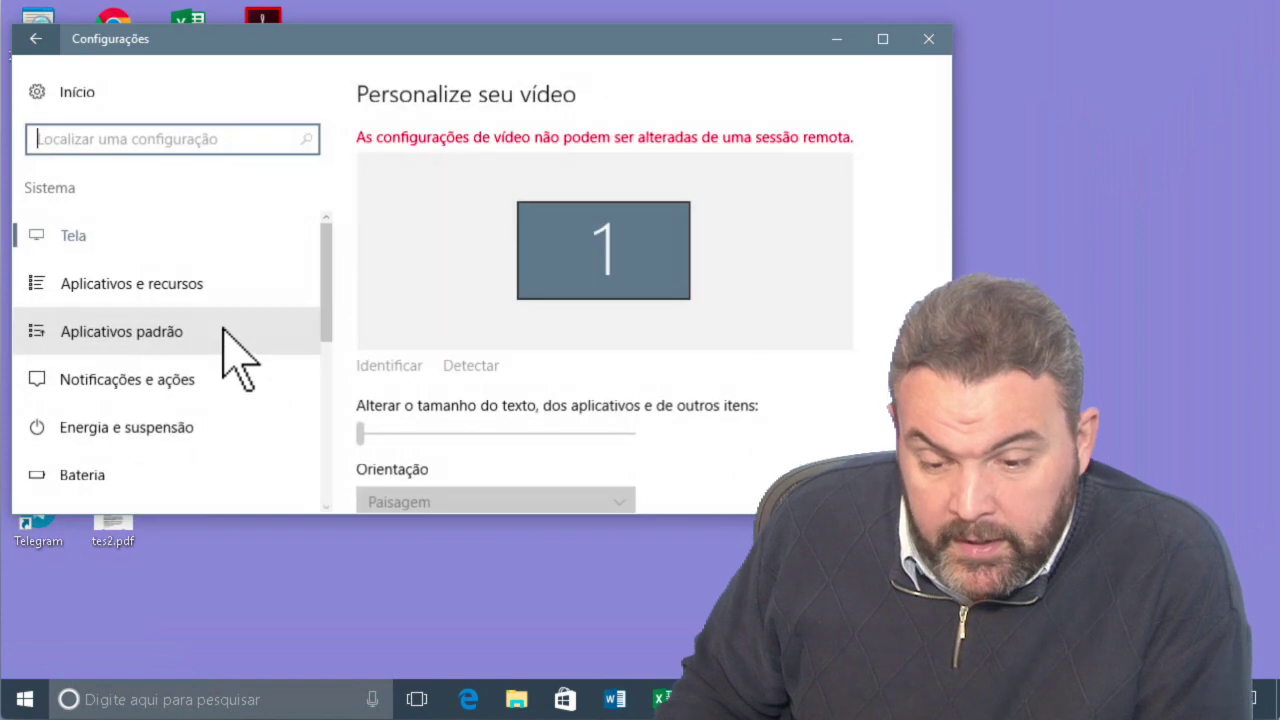
pyautogui.scroll(-5, 237, 360)
pyautogui.scroll(-3, 224, 327)
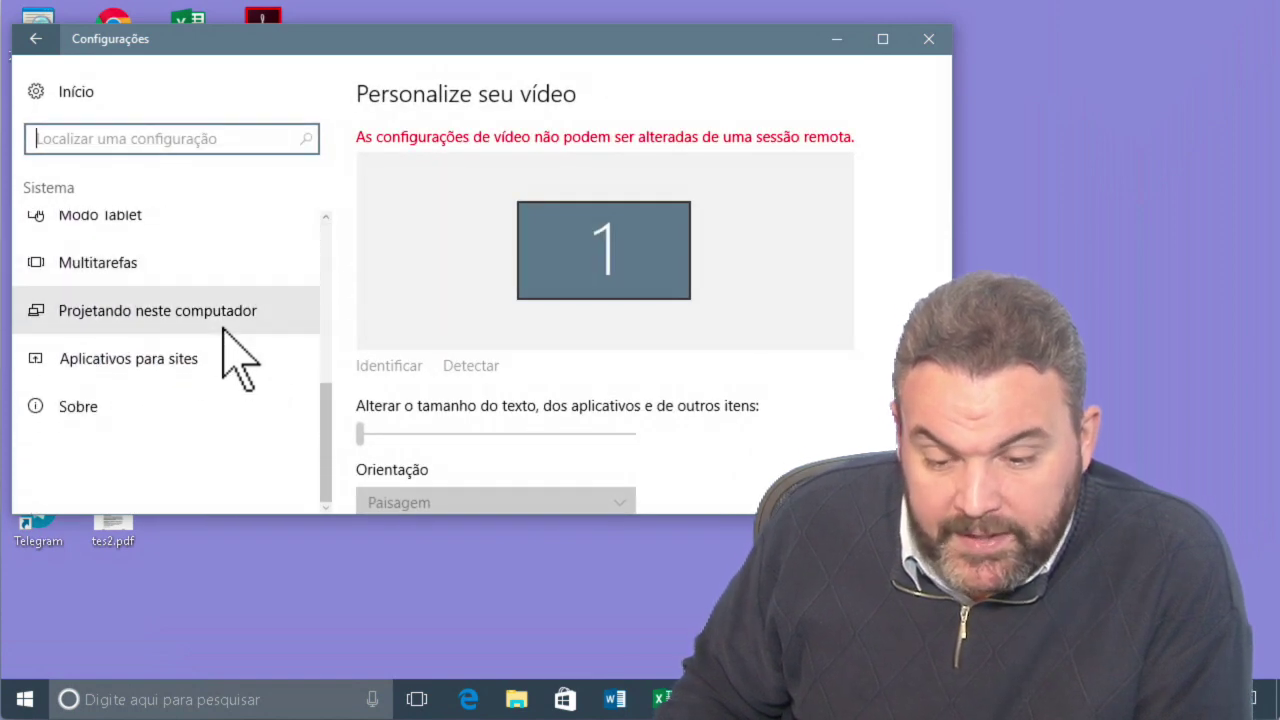
pyautogui.scroll(2, 167, 418)
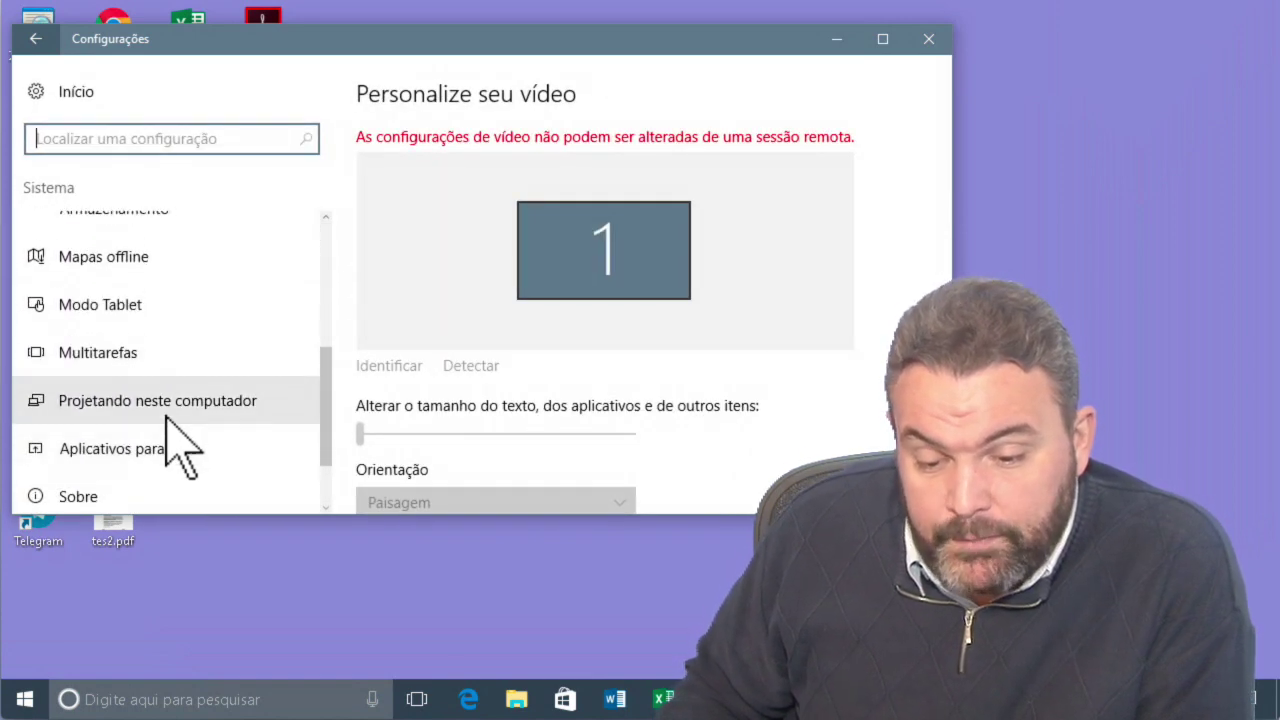
# Step: View the Projetando neste computador options down to the computer rename link, and open the Modo Tablet page
pyautogui.click(183, 395)
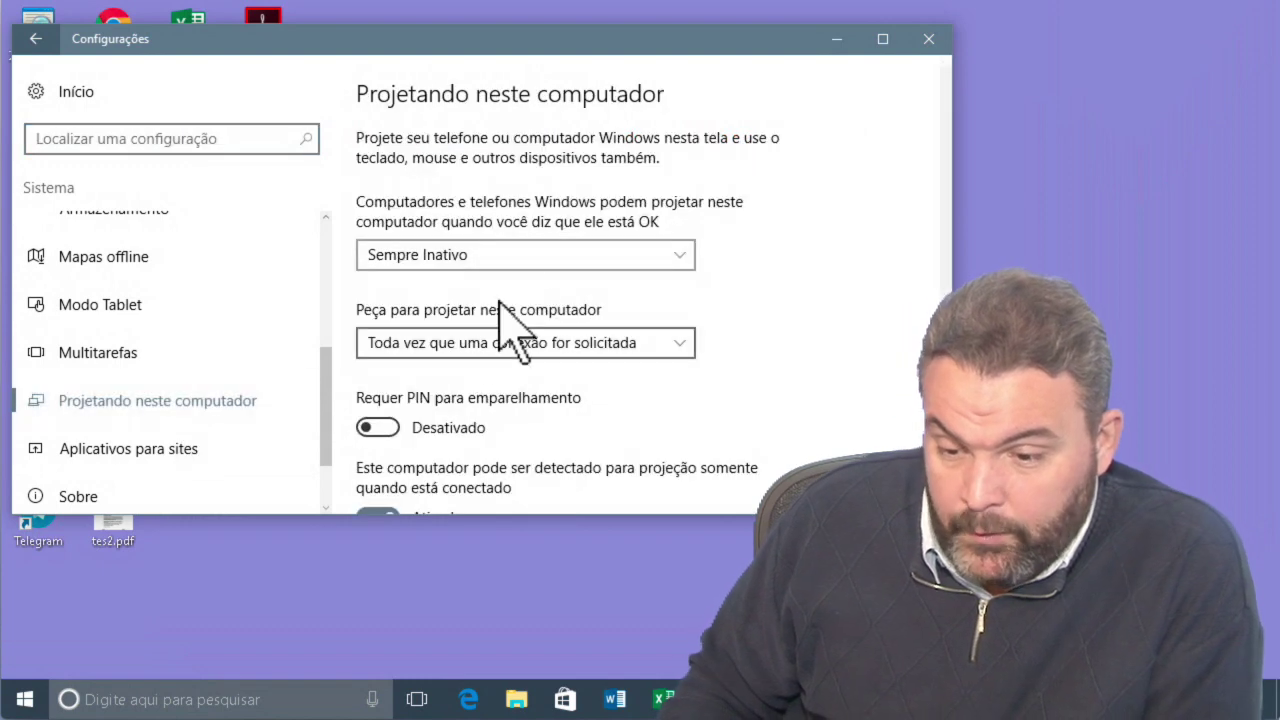
pyautogui.scroll(-1, 520, 285)
pyautogui.scroll(-2, 540, 270)
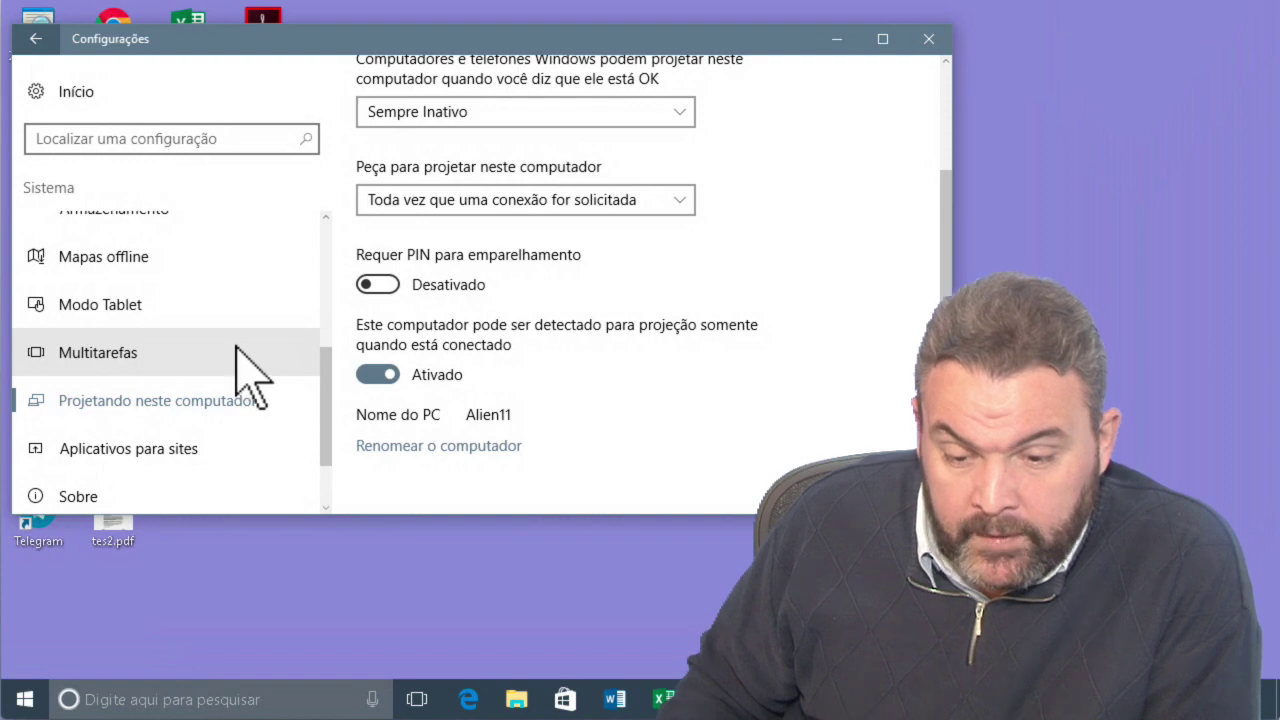
pyautogui.click(183, 310)
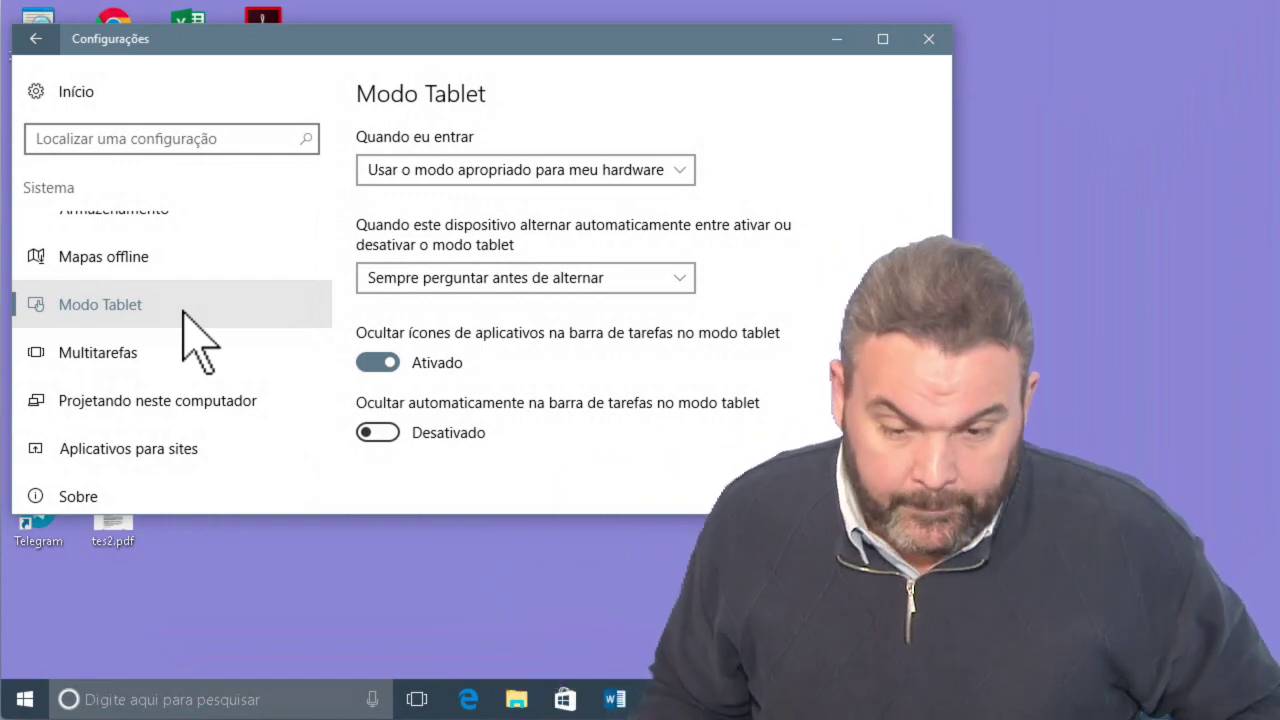
# Step: View the battery overview and Economia de bateria options under Bateria, and return to the Settings home page
pyautogui.scroll(2, 183, 312)
pyautogui.scroll(2, 30, 300)
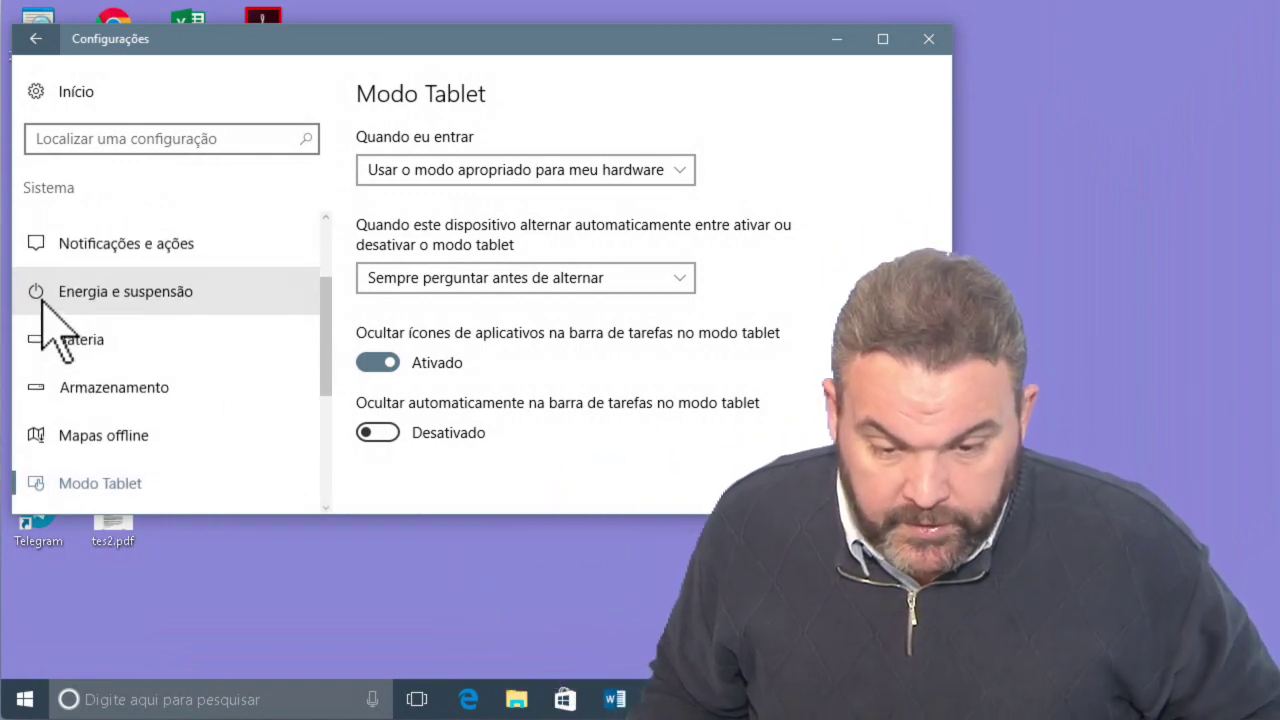
pyautogui.click(66, 342)
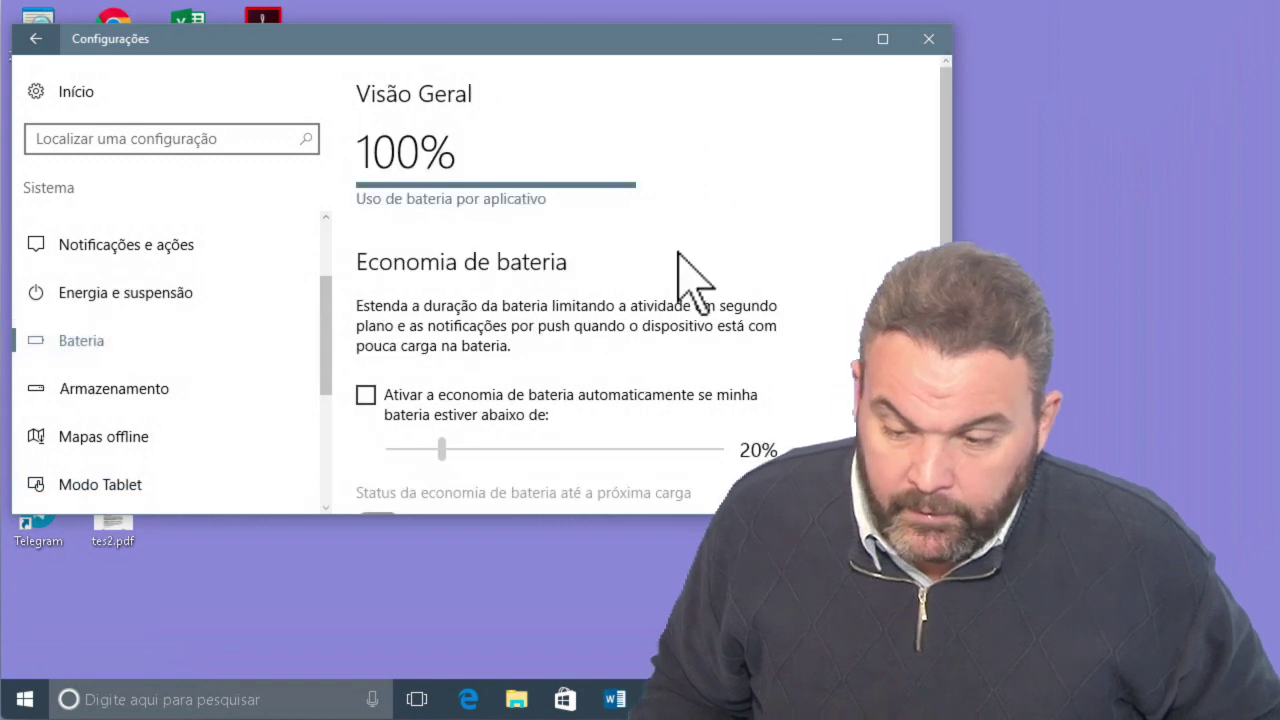
pyautogui.scroll(-3, 686, 280)
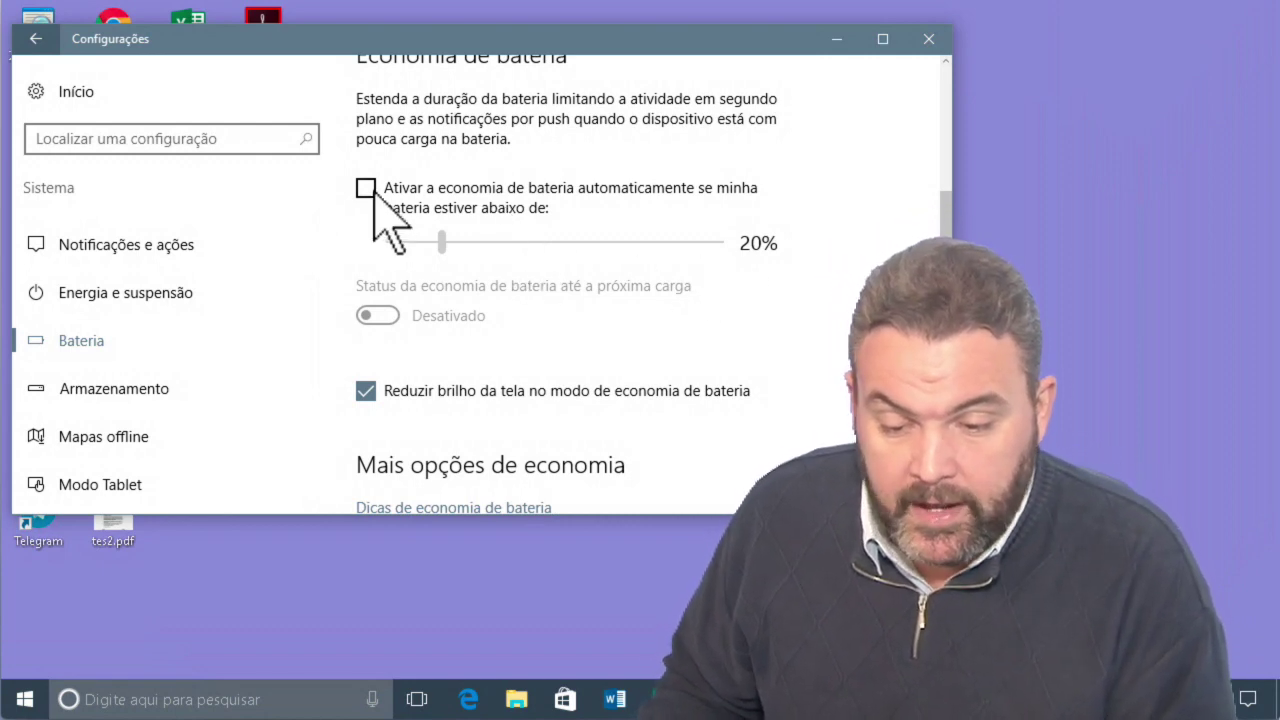
pyautogui.scroll(2, 210, 345)
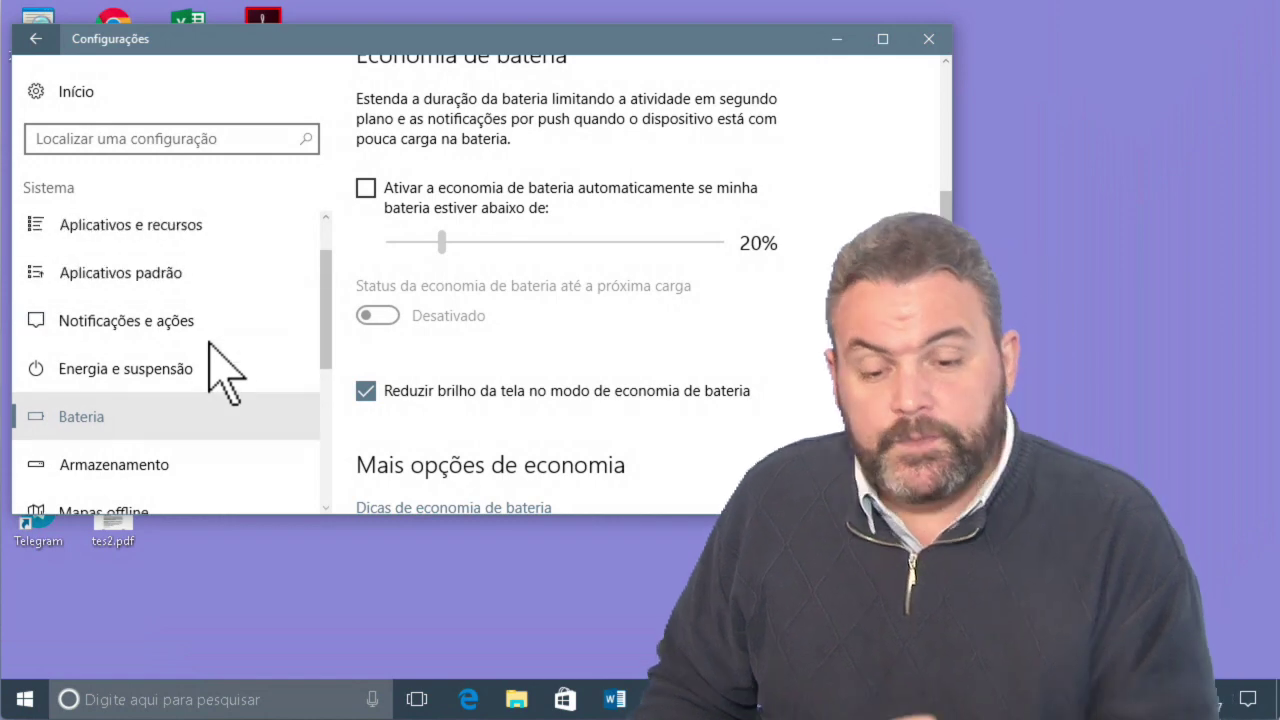
pyautogui.click(74, 92)
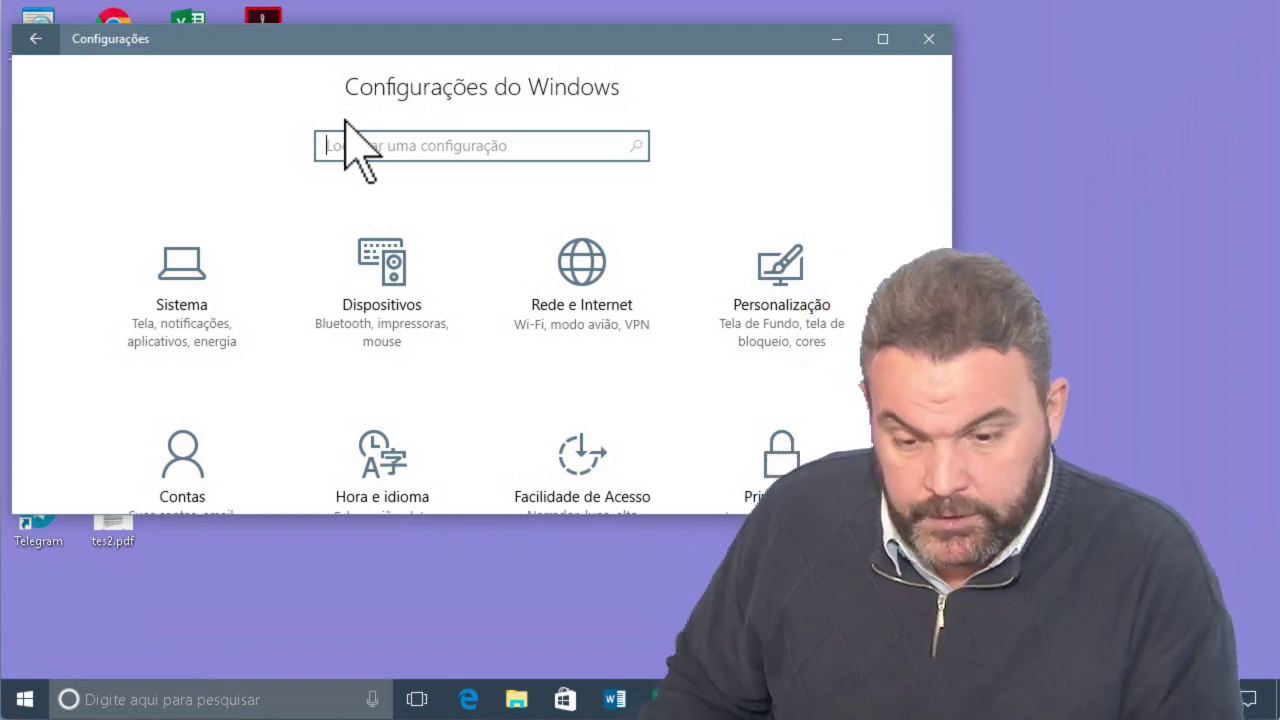
# Step: Open the Dispositivos category and view its printers, Bluetooth, and Mouse e touchpad pages
pyautogui.click(374, 343)
pyautogui.scroll(-2, 86, 318)
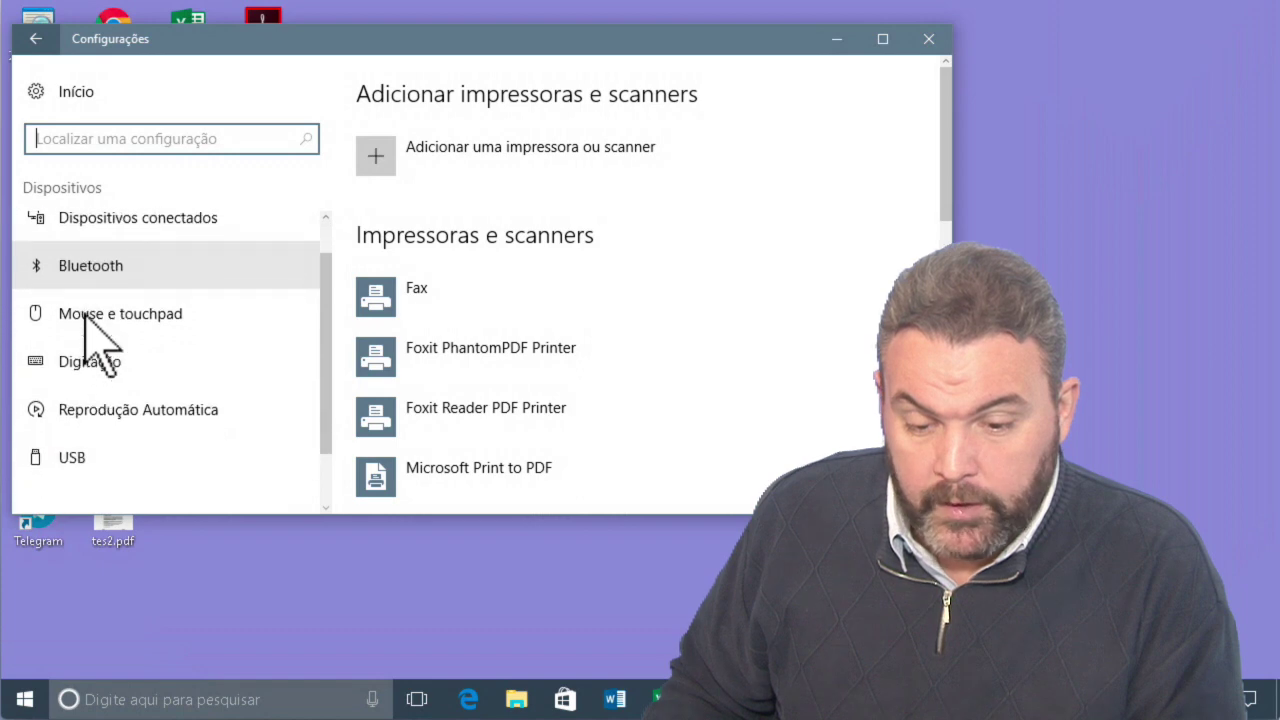
pyautogui.click(104, 248)
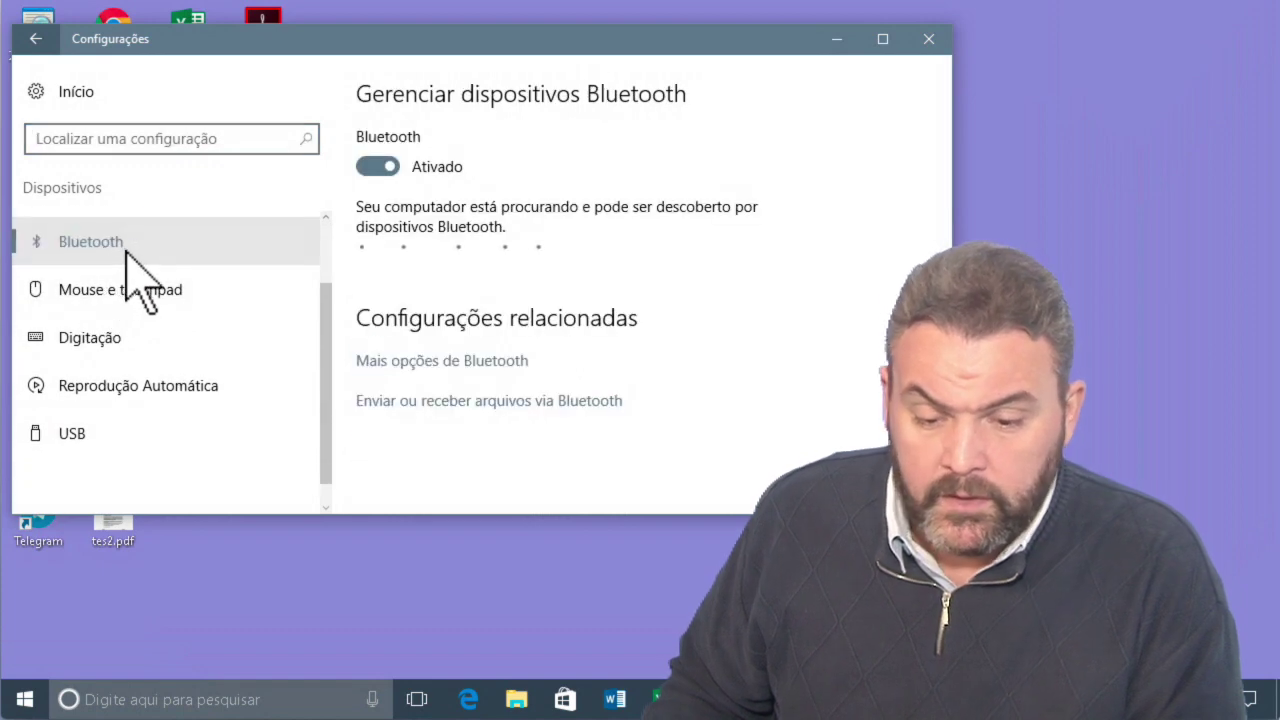
pyautogui.click(144, 298)
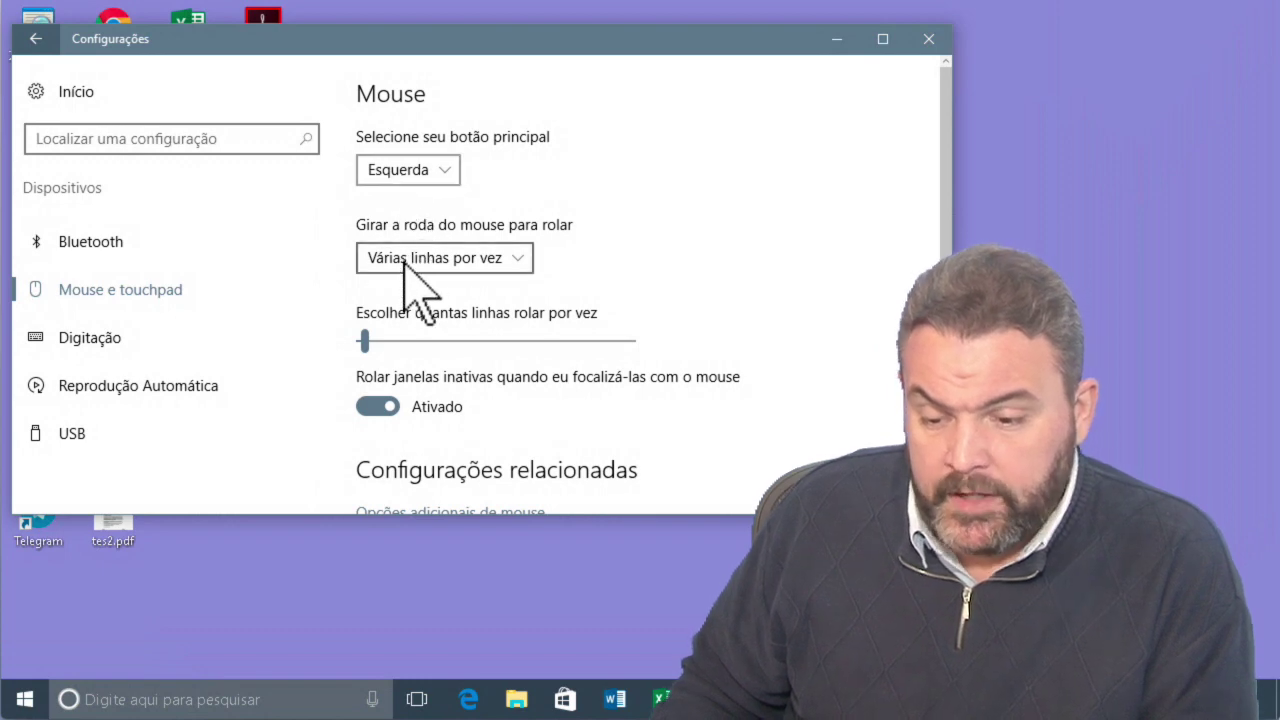
pyautogui.scroll(-1, 405, 262)
pyautogui.scroll(1, 405, 262)
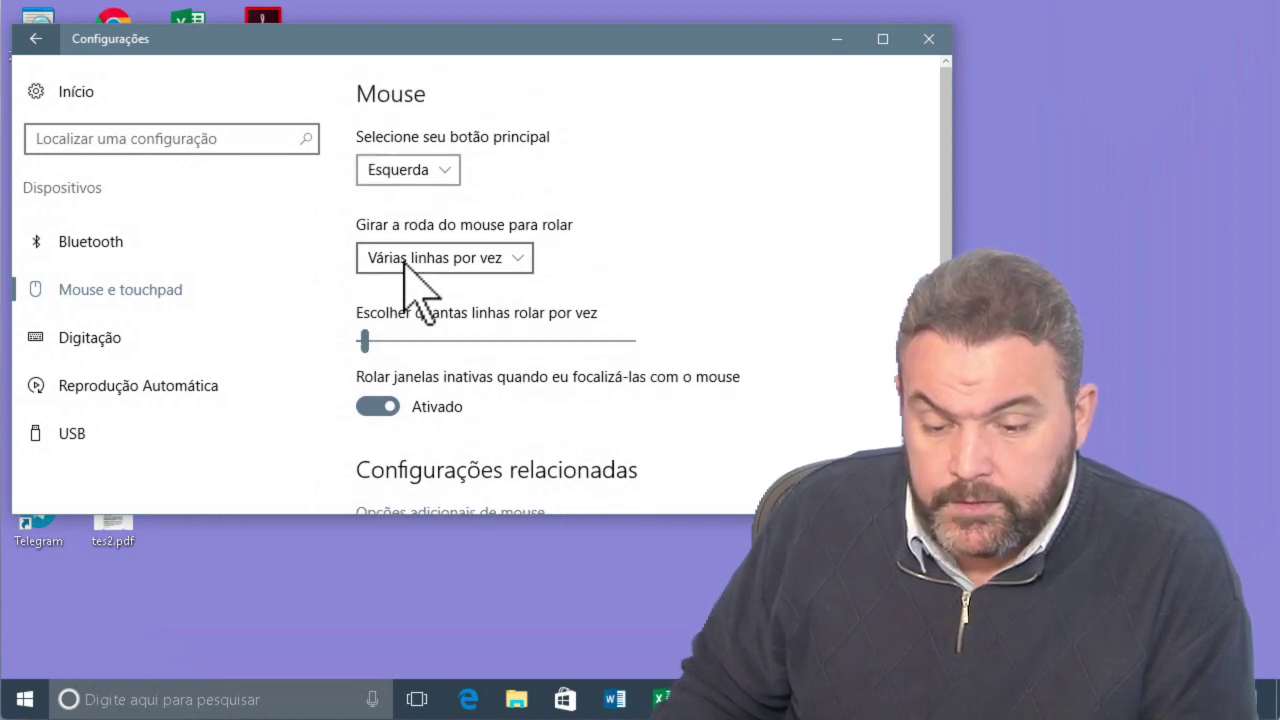
# Step: View the USB notification option and the Digitação spell-check options, and return to the Settings home page
pyautogui.click(118, 438)
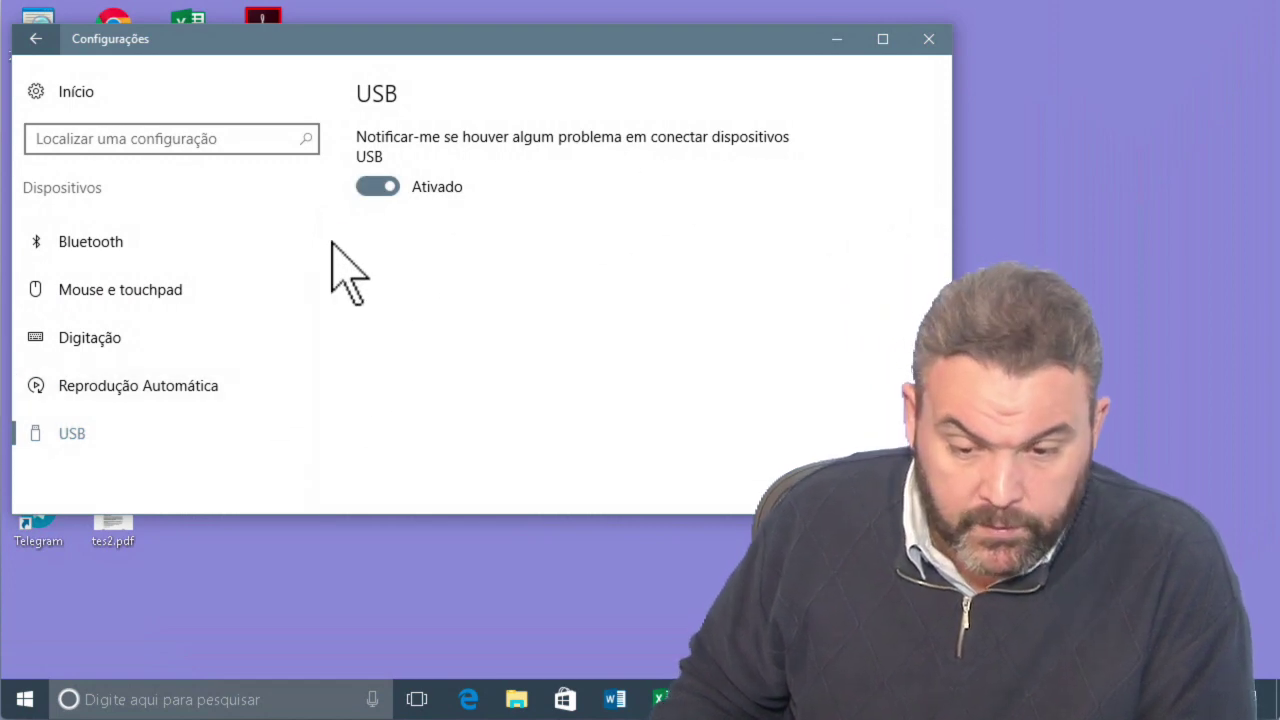
pyautogui.scroll(1, 257, 309)
pyautogui.click(205, 378)
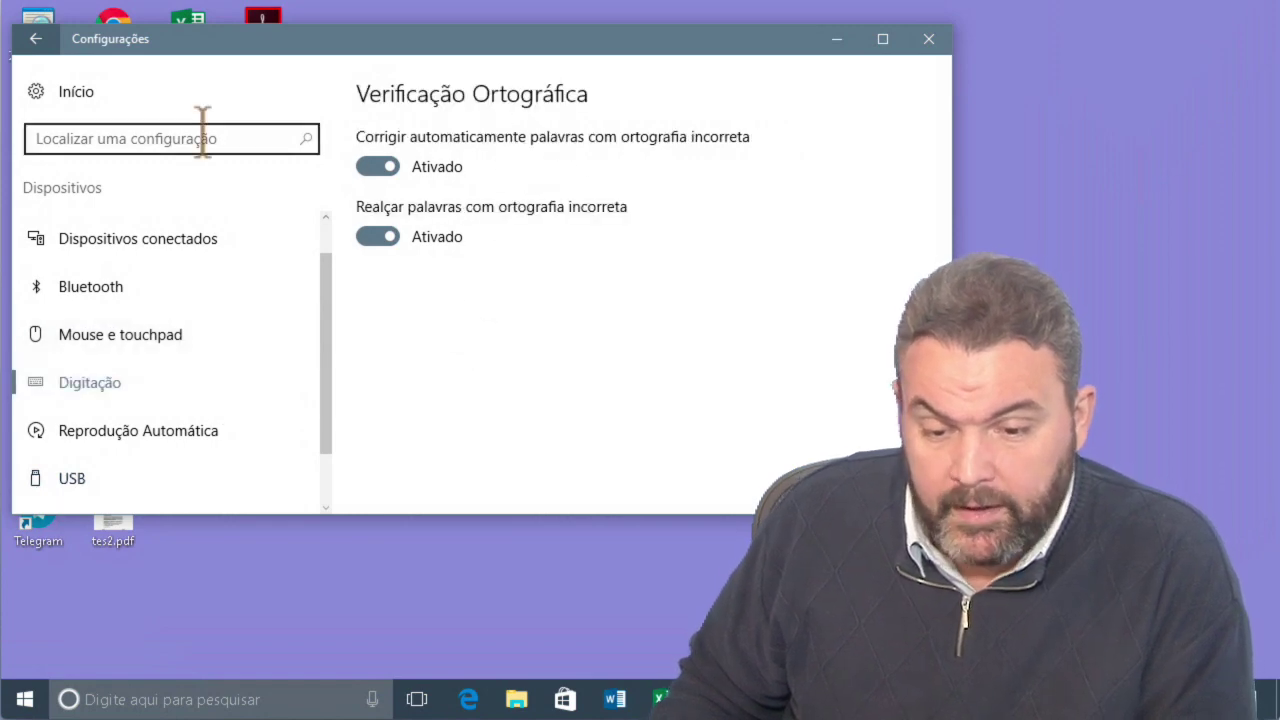
pyautogui.click(83, 95)
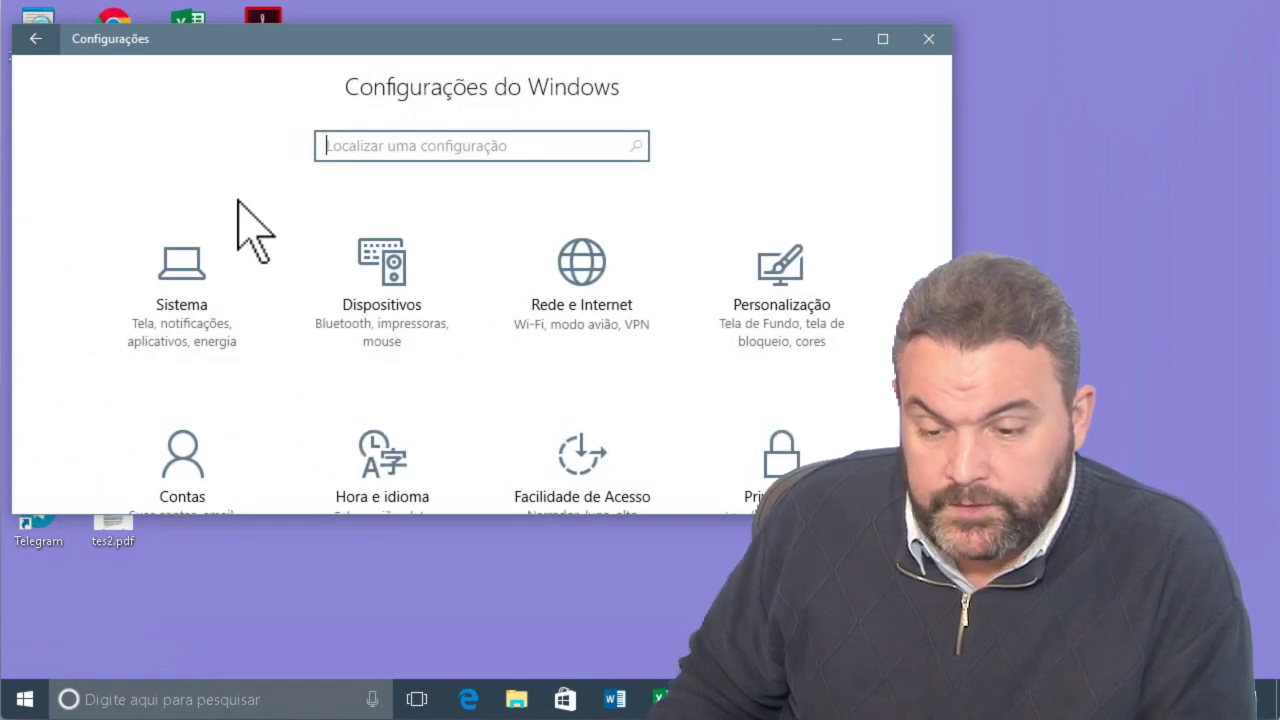
# Step: Open Facilidade de Acesso and view the Narrador, Lupa and Alto contraste pages, including the high-contrast theme preview
pyautogui.scroll(-1, 337, 245)
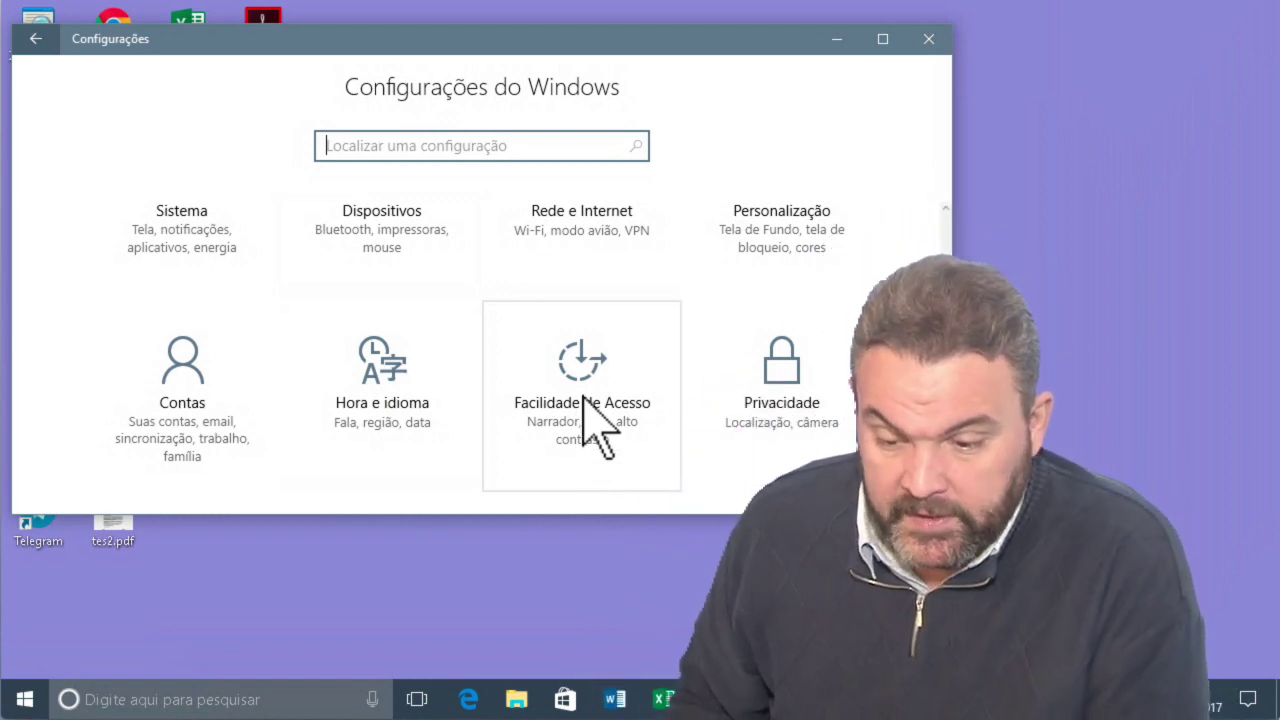
pyautogui.click(582, 397)
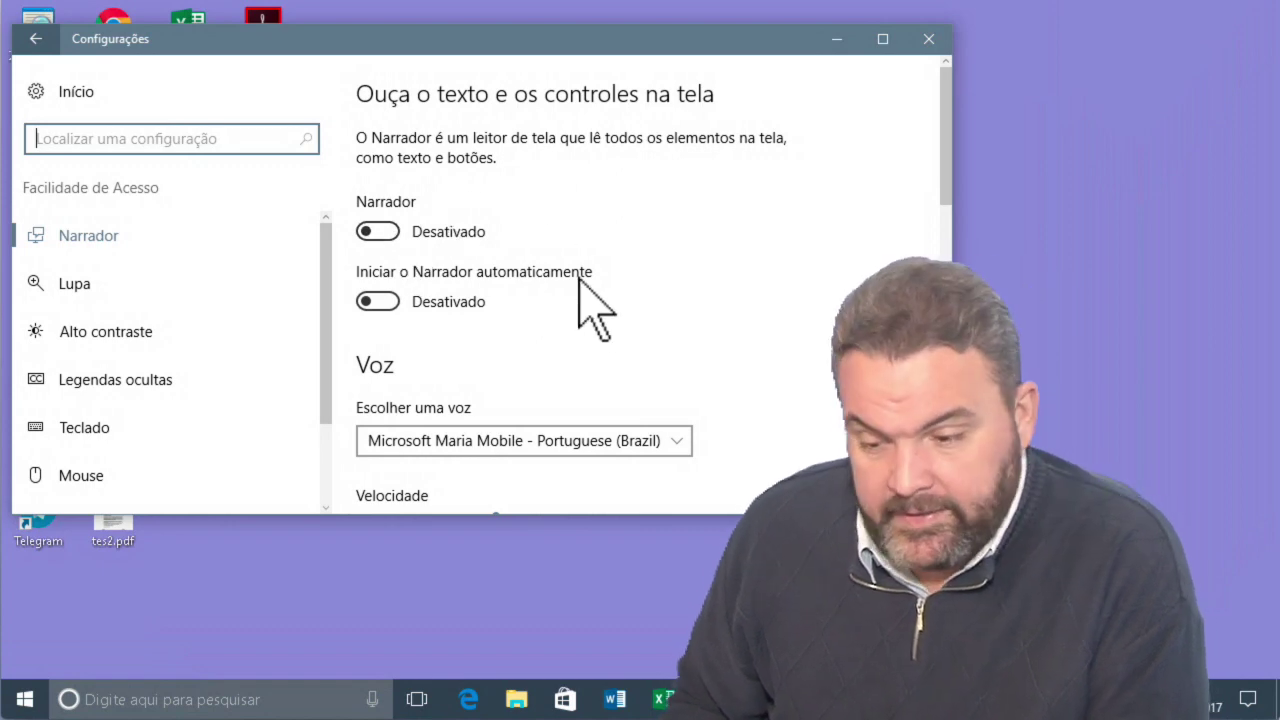
pyautogui.click(163, 285)
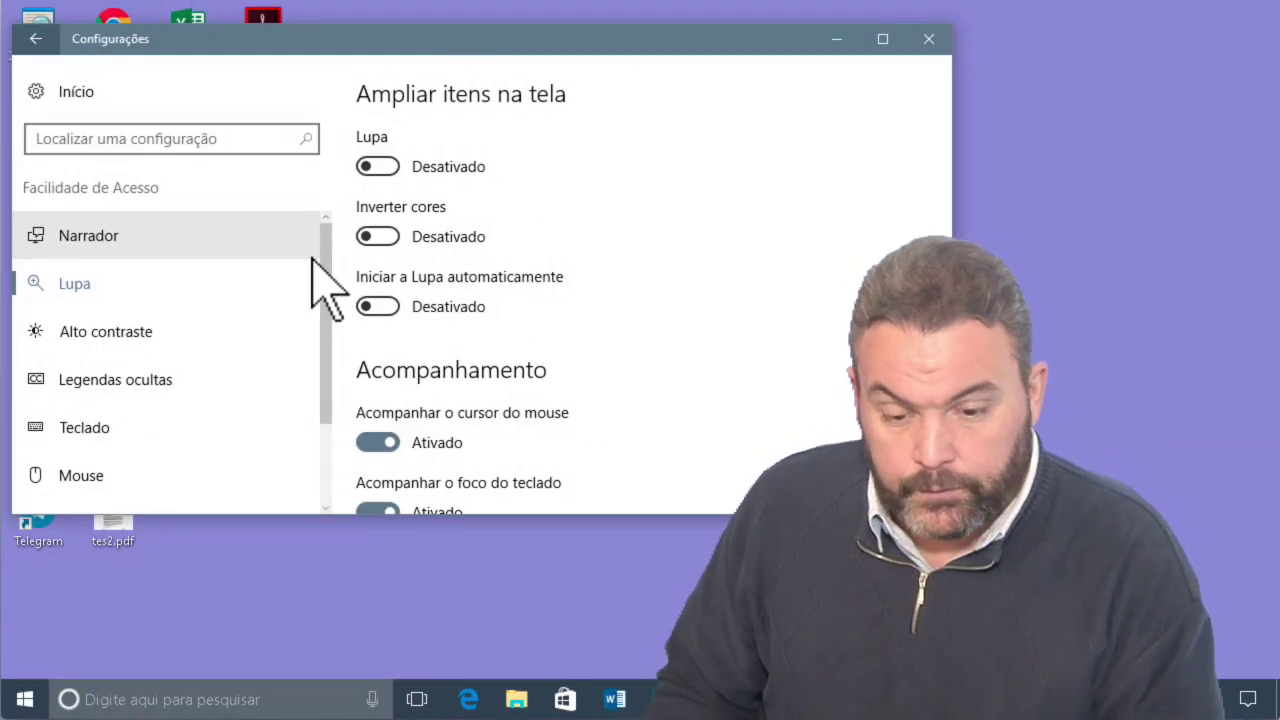
pyautogui.click(223, 337)
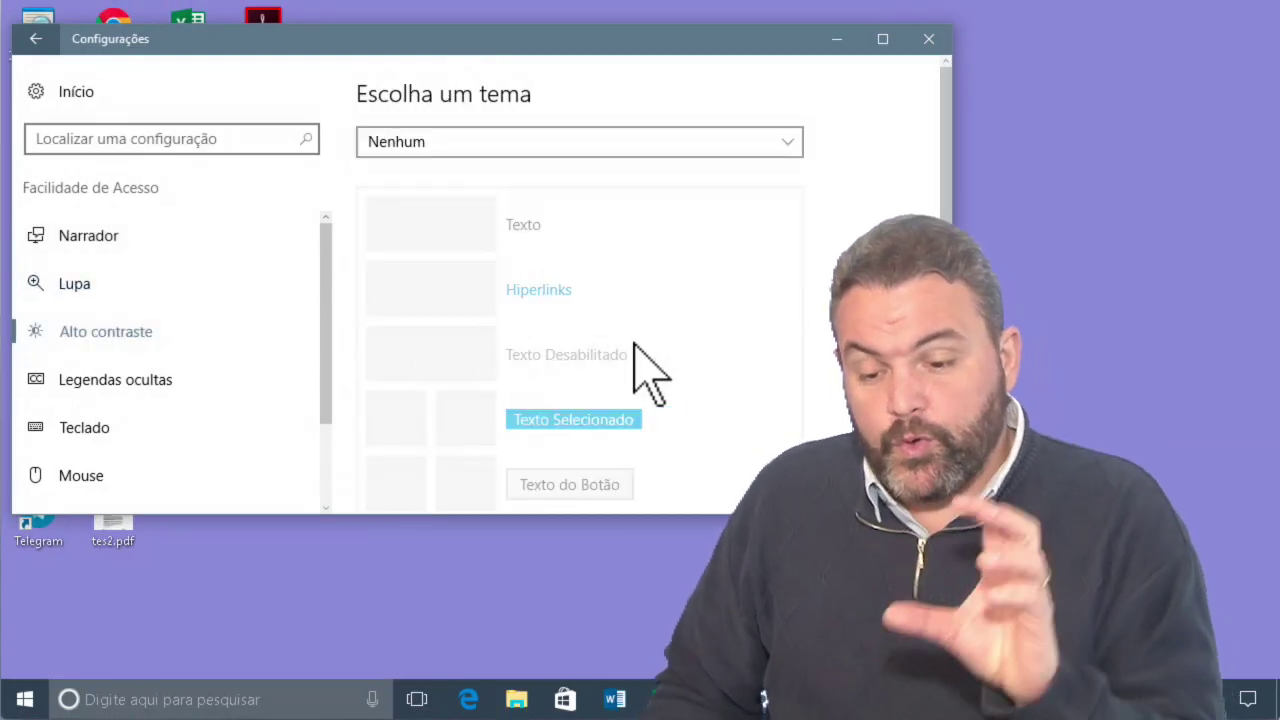
pyautogui.scroll(-1, 632, 358)
pyautogui.scroll(-3, 630, 353)
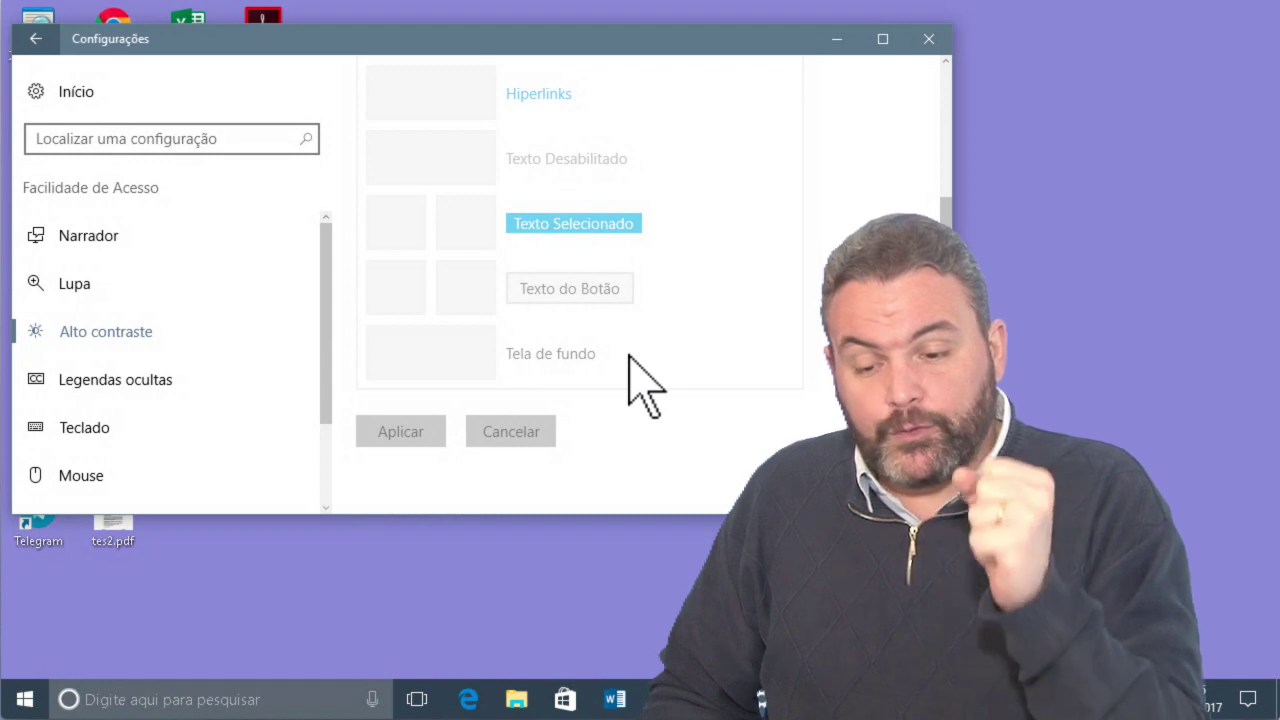
pyautogui.scroll(4, 630, 365)
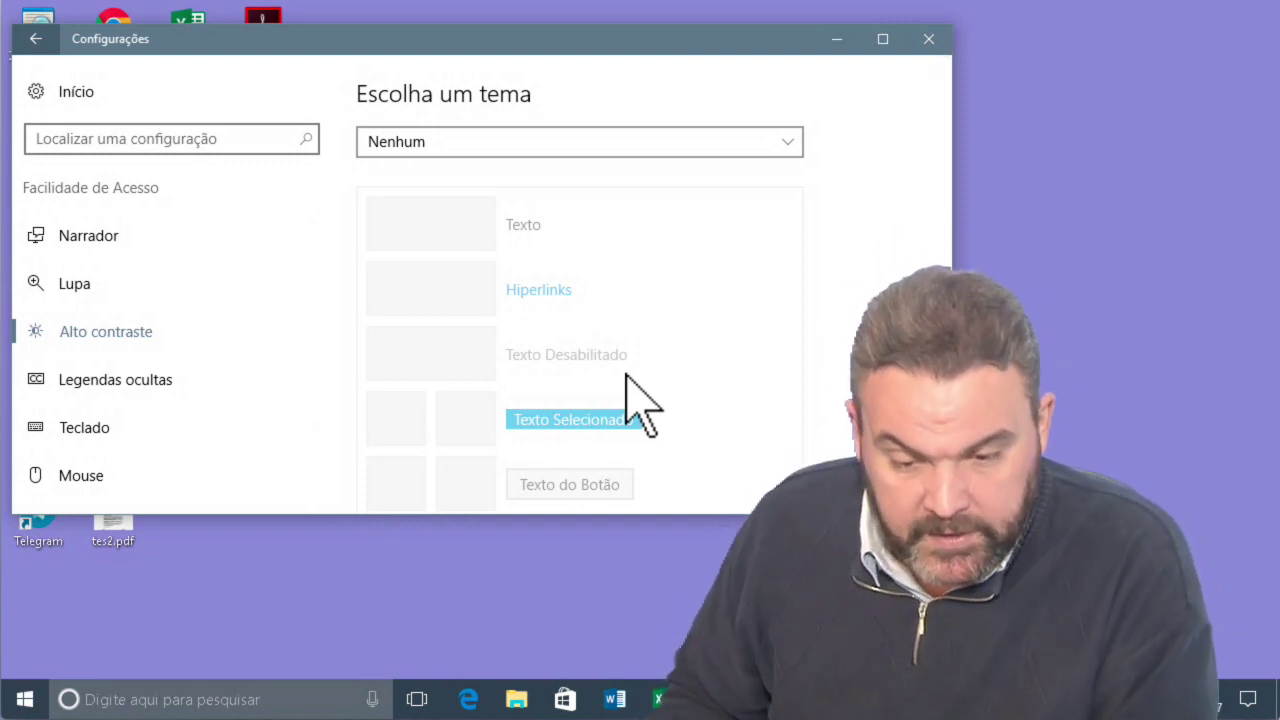
pyautogui.scroll(-1, 382, 393)
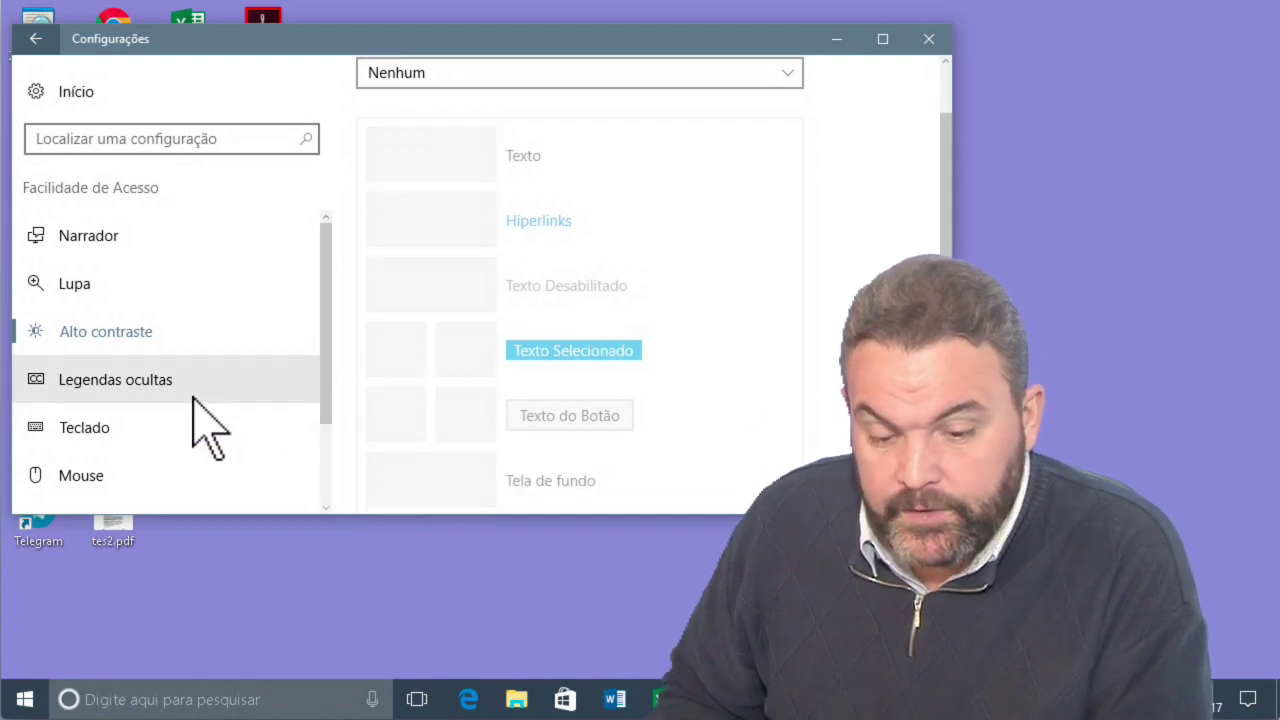
# Step: Open the Teclado page of Facilidade de Acesso and view its keyboard accessibility options
pyautogui.click(180, 425)
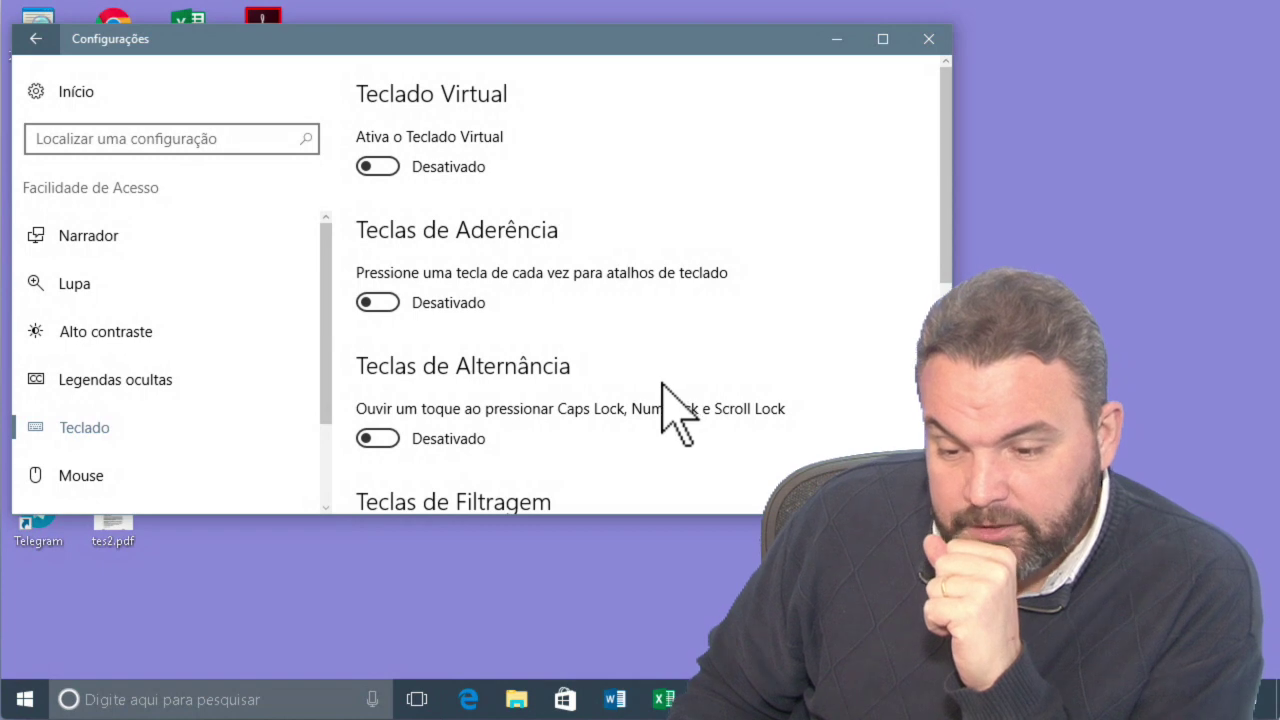
pyautogui.scroll(-1, 662, 383)
pyautogui.scroll(1, 662, 383)
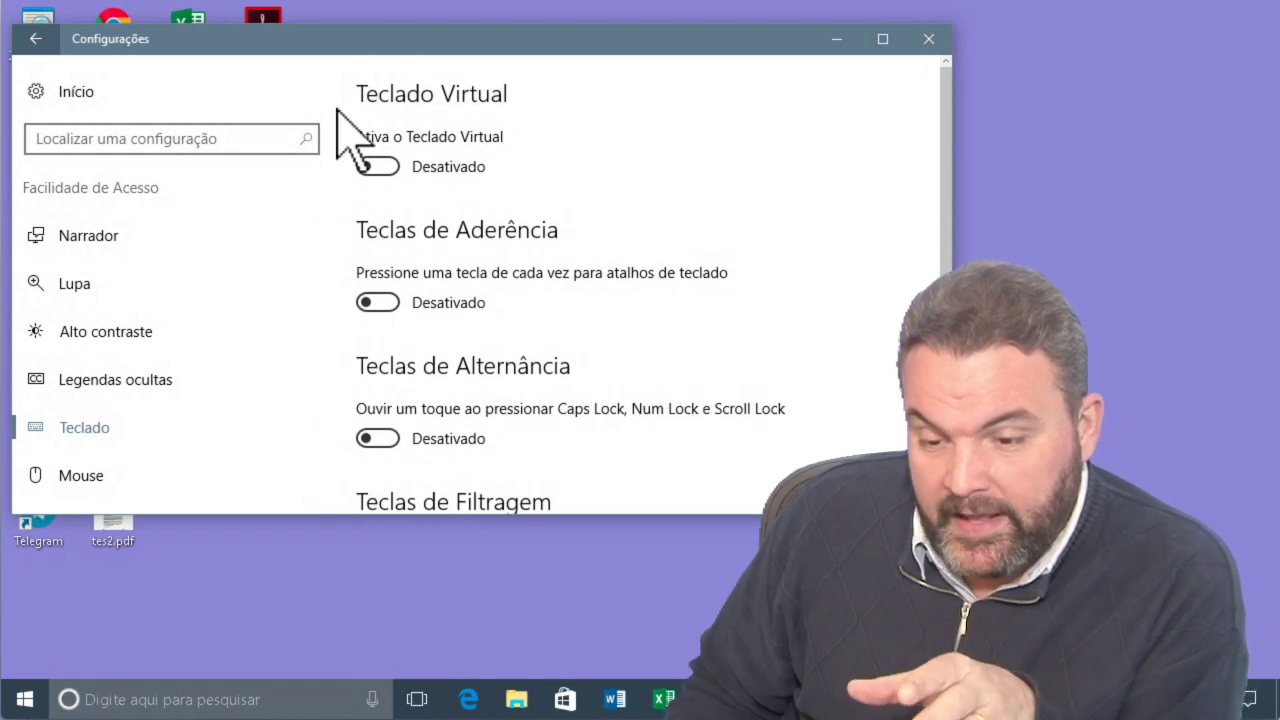
# Step: Turn on the Teclado Virtual, reposition its window over Settings, and close it again
pyautogui.click(388, 168)
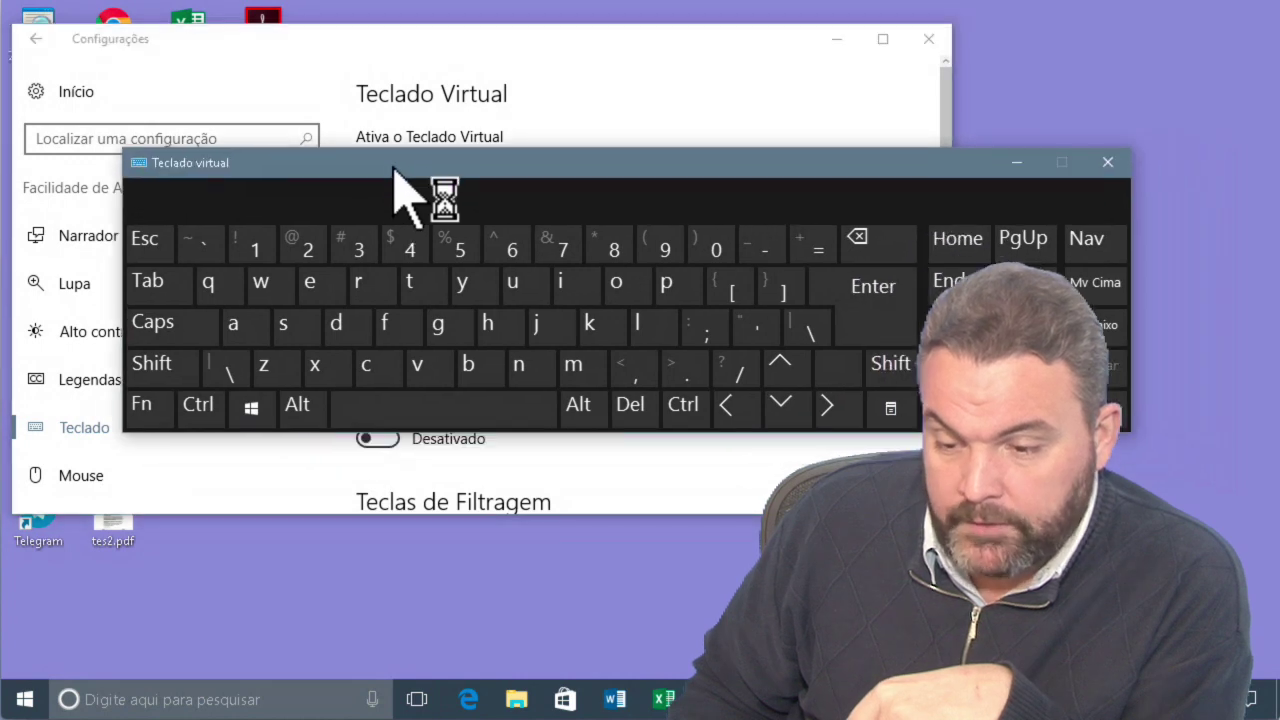
pyautogui.moveTo(395, 170); pyautogui.dragTo(301, 160)
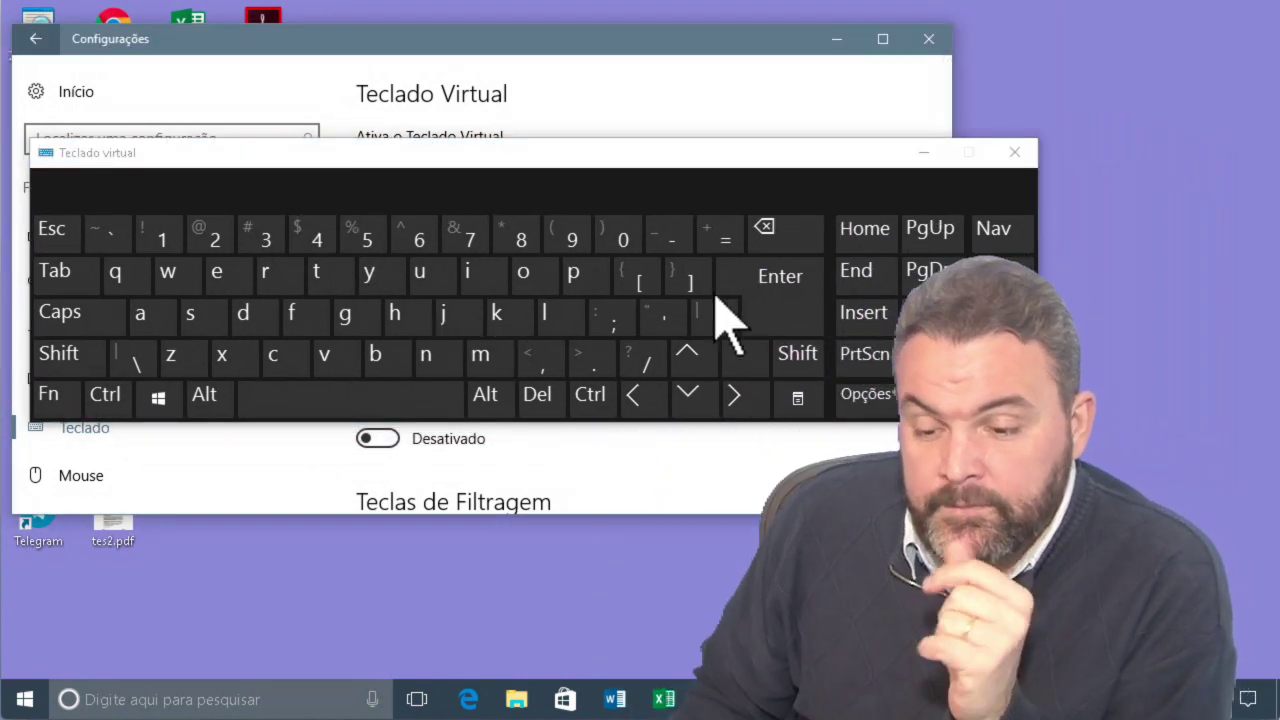
pyautogui.click(1016, 155)
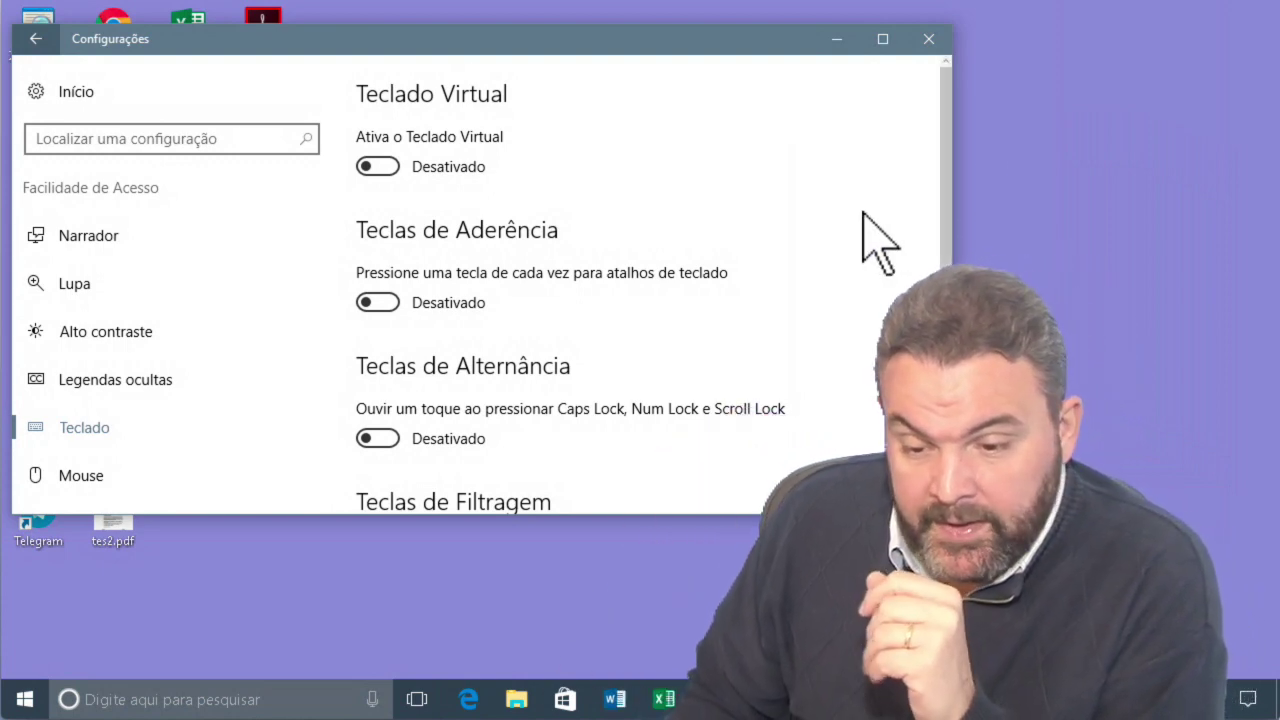
# Step: Mark up the Teclas de Aderência, Teclas de Alternância and Teclas de Filtragem sections with red circles, underlines and an arrow
pyautogui.scroll(-3, 823, 243)
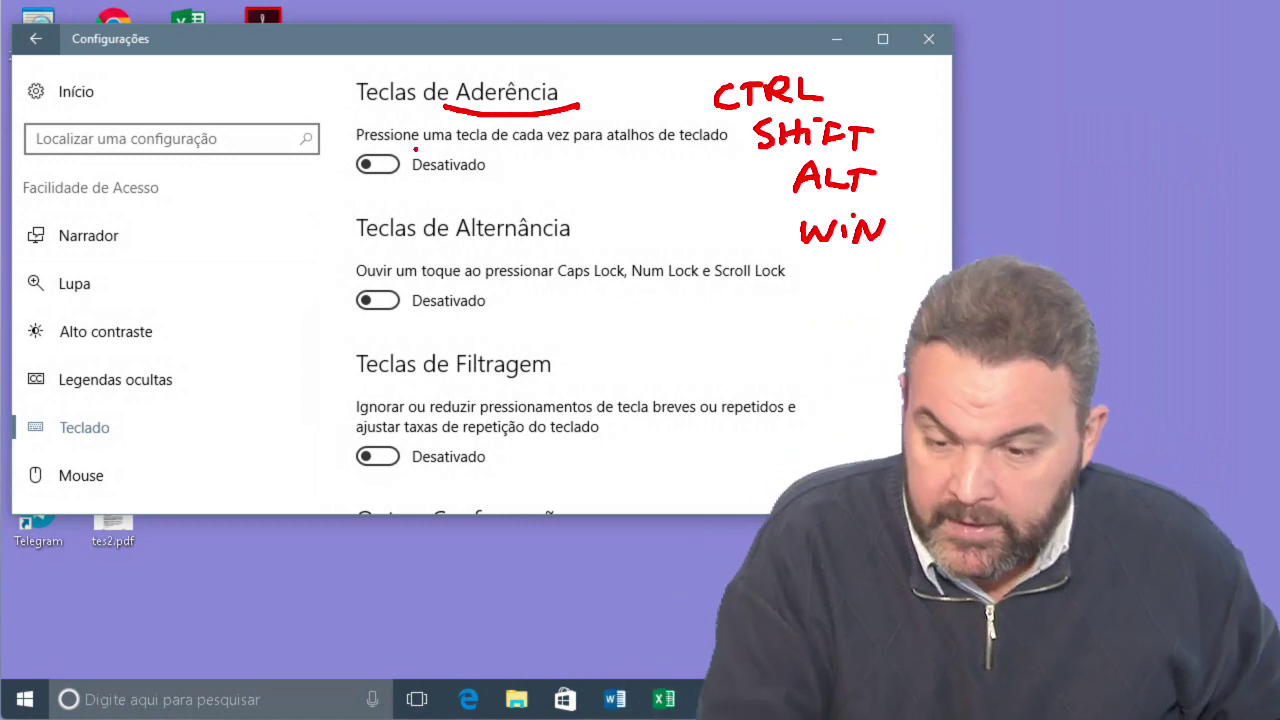
pyautogui.moveTo(498, 178)
pyautogui.mouseDown()
pyautogui.moveTo(330, 152)
pyautogui.moveTo(345, 188)
pyautogui.mouseUp()
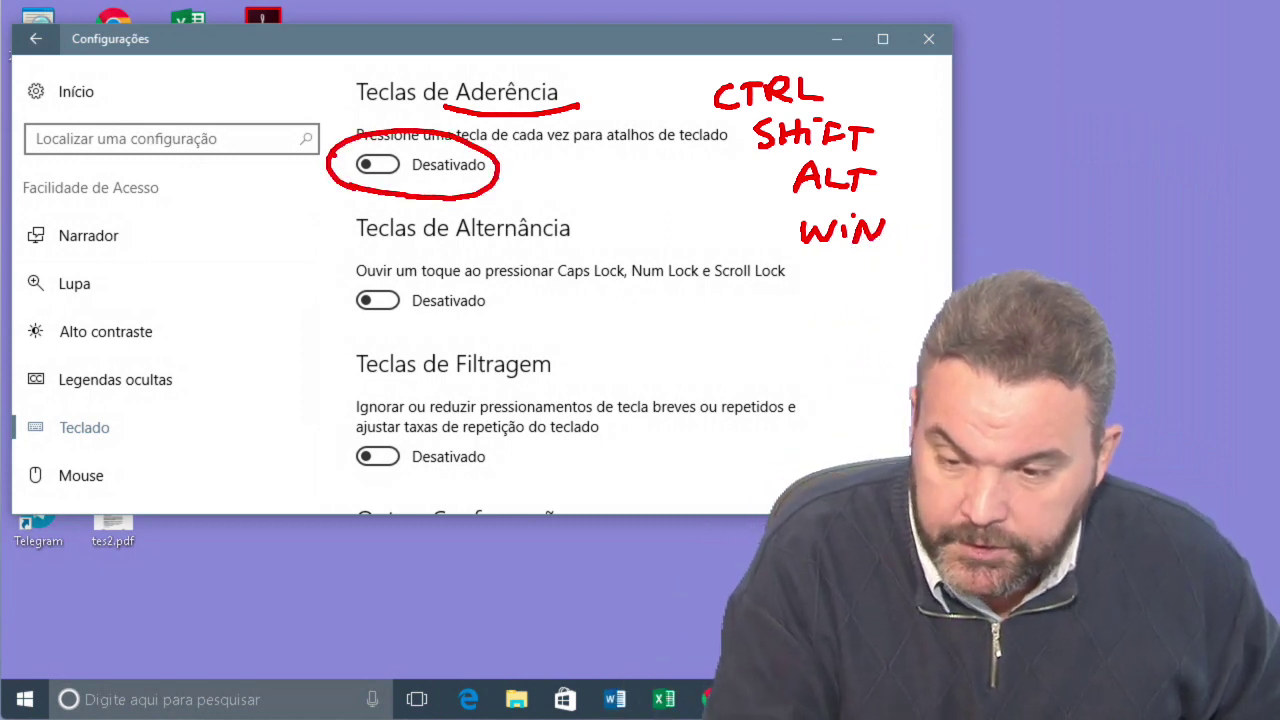
pyautogui.moveTo(316, 78); pyautogui.dragTo(334, 100)
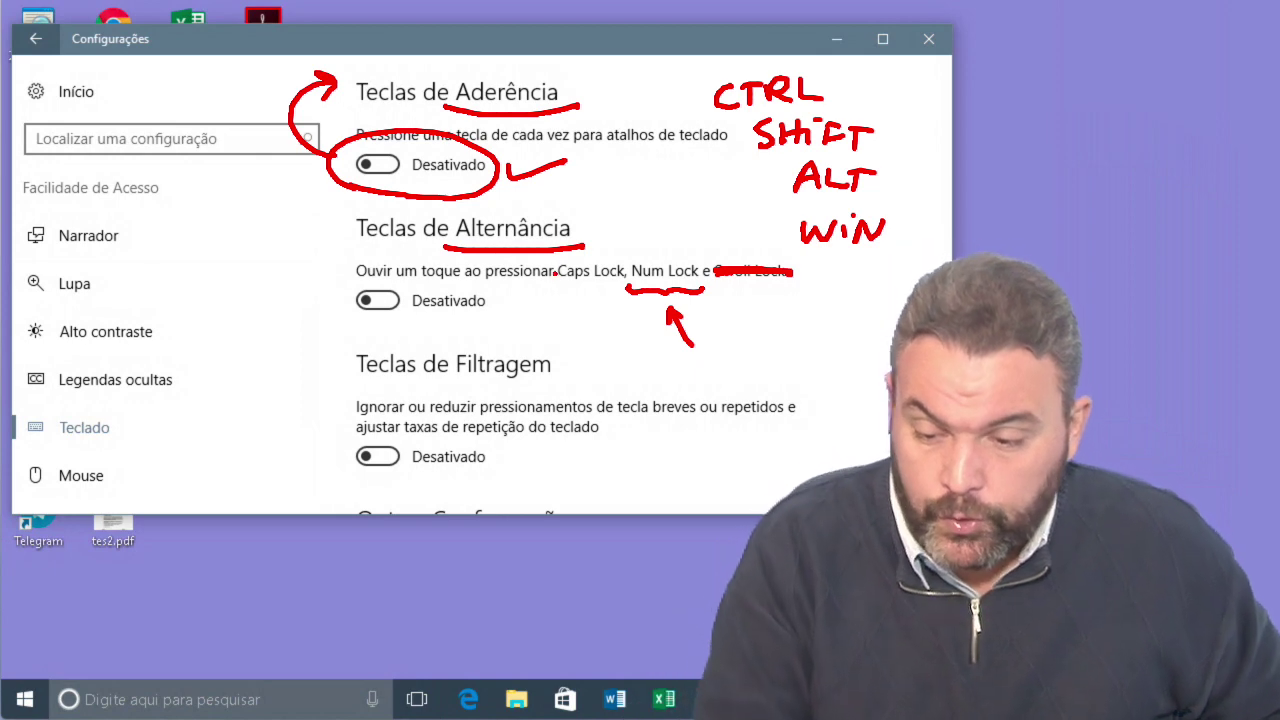
pyautogui.moveTo(548, 279)
pyautogui.mouseDown()
pyautogui.moveTo(556, 291)
pyautogui.moveTo(628, 288)
pyautogui.mouseUp()
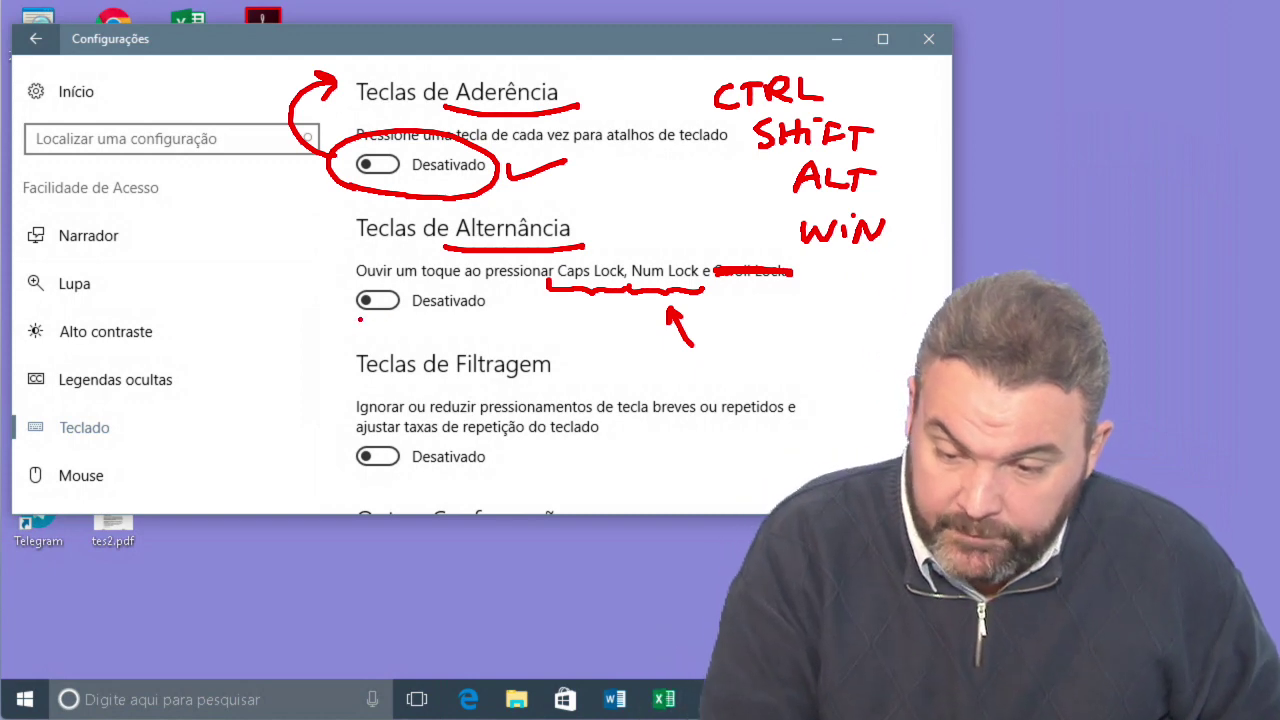
pyautogui.moveTo(350, 281)
pyautogui.mouseDown()
pyautogui.moveTo(440, 288)
pyautogui.moveTo(345, 260)
pyautogui.moveTo(346, 279)
pyautogui.moveTo(490, 323)
pyautogui.mouseUp()
pyautogui.moveTo(345, 328); pyautogui.dragTo(489, 323)
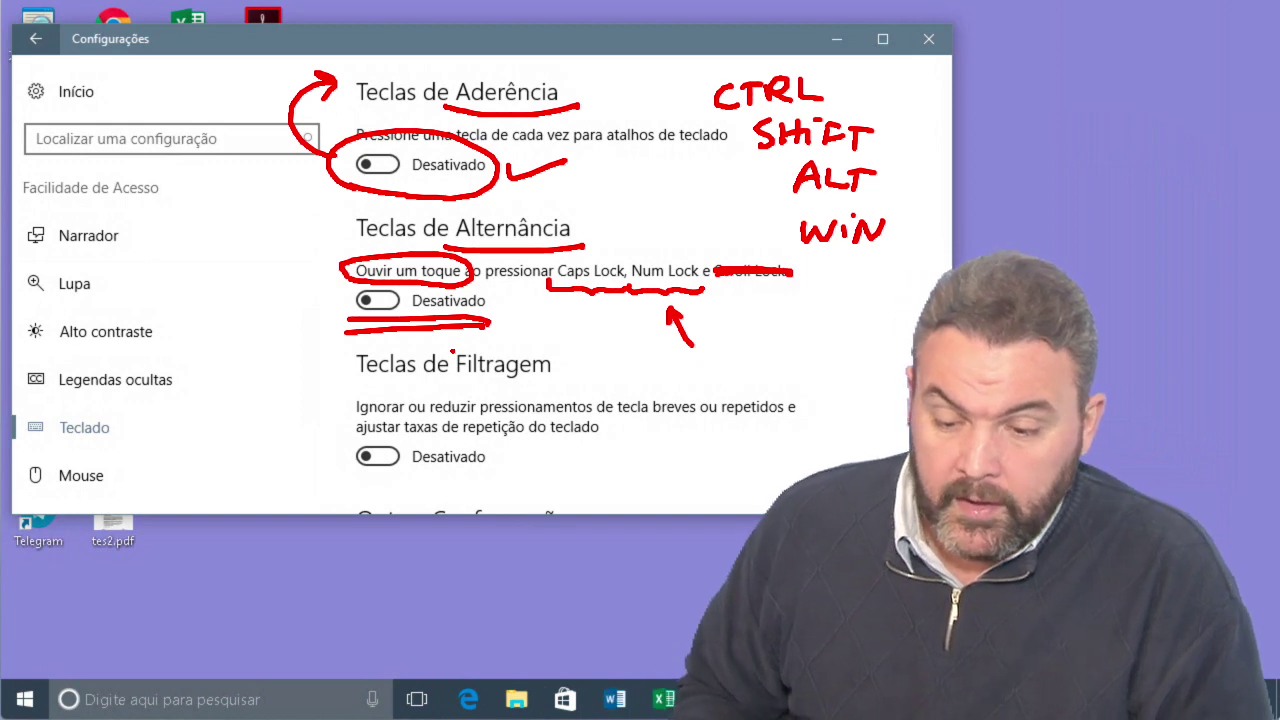
pyautogui.moveTo(346, 376)
pyautogui.mouseDown()
pyautogui.moveTo(488, 382)
pyautogui.moveTo(552, 344)
pyautogui.moveTo(362, 338)
pyautogui.moveTo(330, 370)
pyautogui.mouseUp()
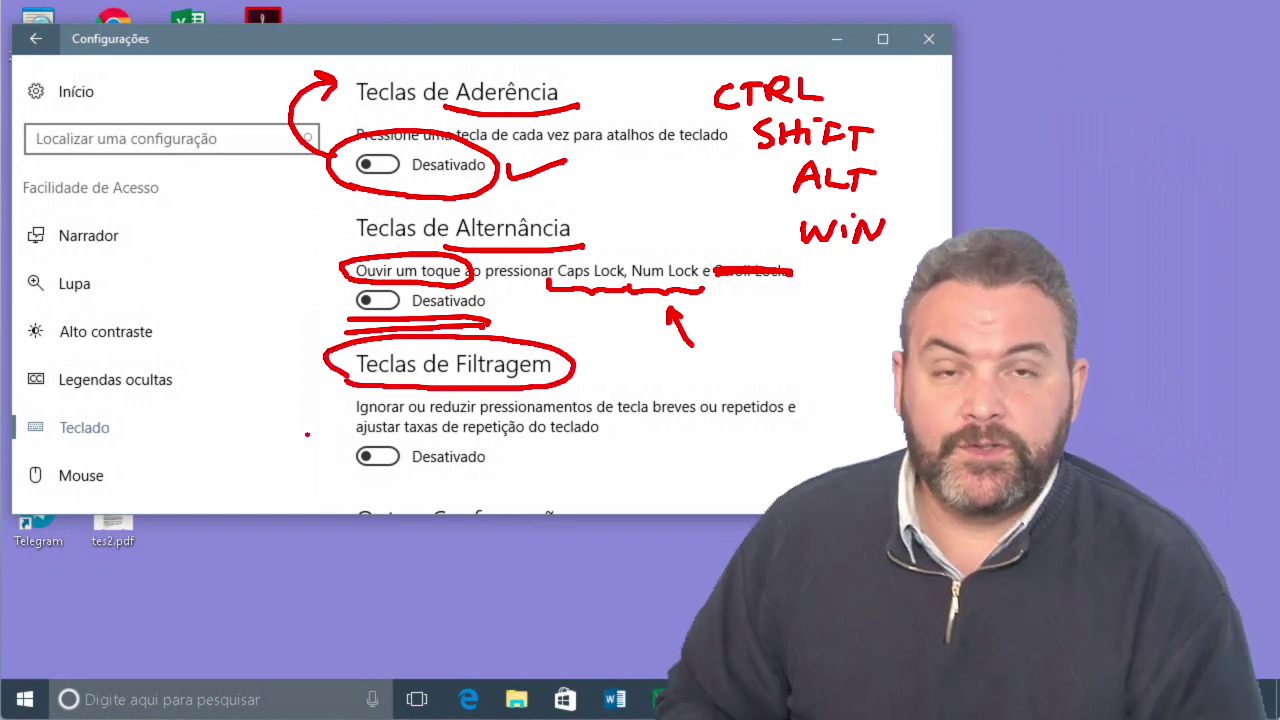